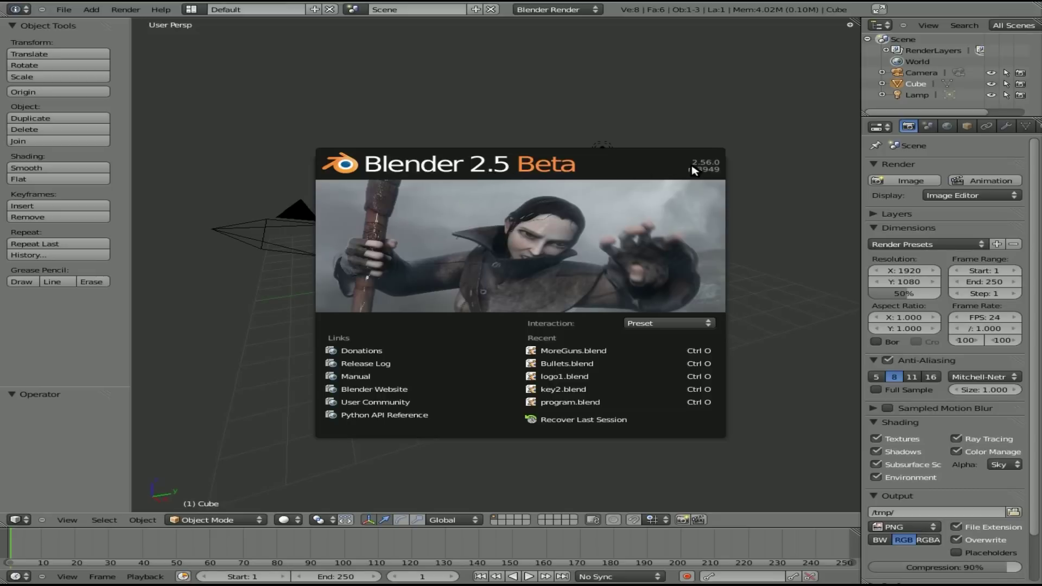
- Switch to the four-view layout and add a plane scaled up to about 6.96
left_click(558, 184)
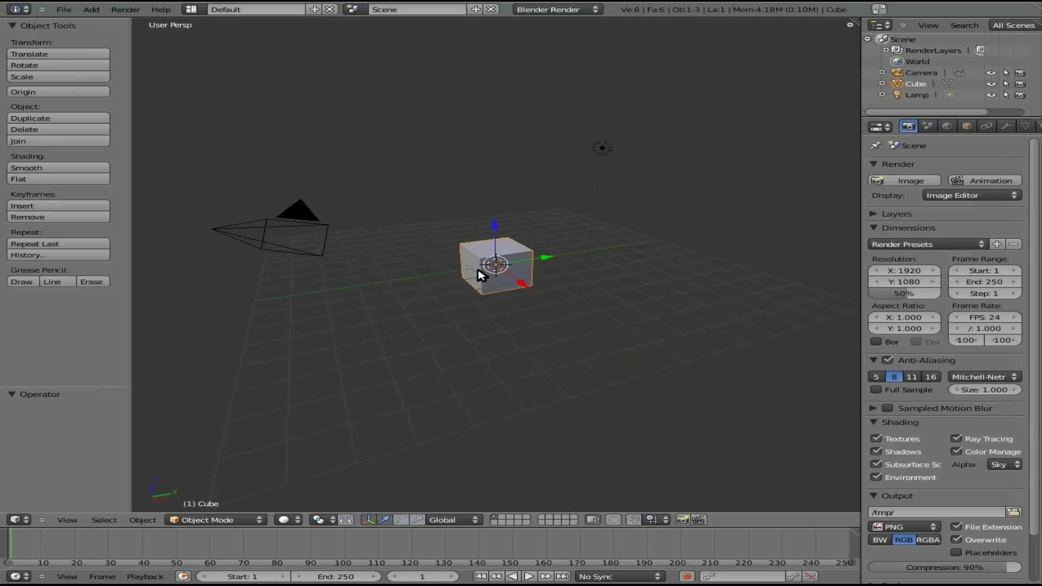
key("ctrl+alt+q")
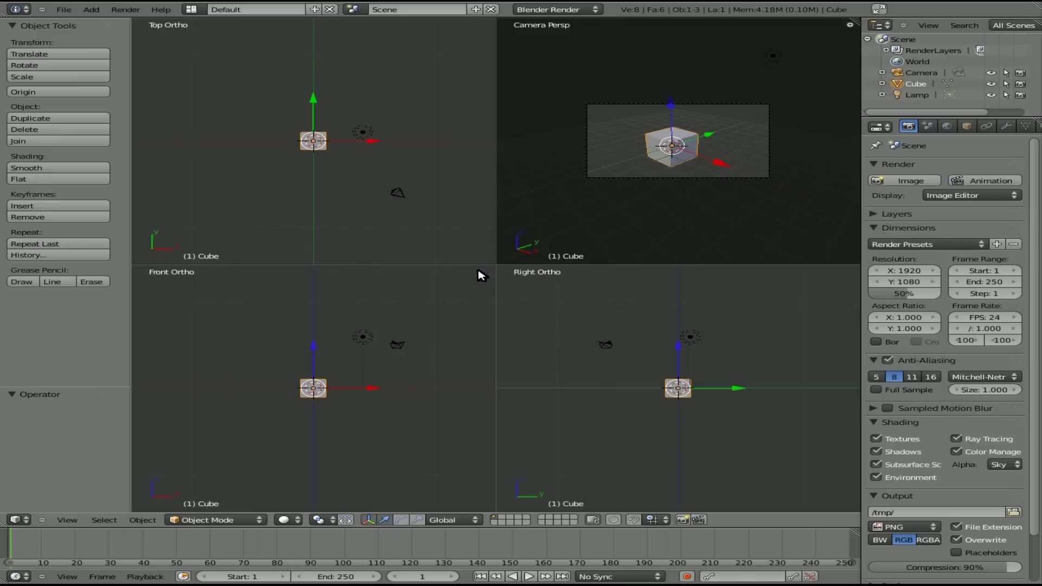
scroll(326, 182, "up", 4)
key("space")
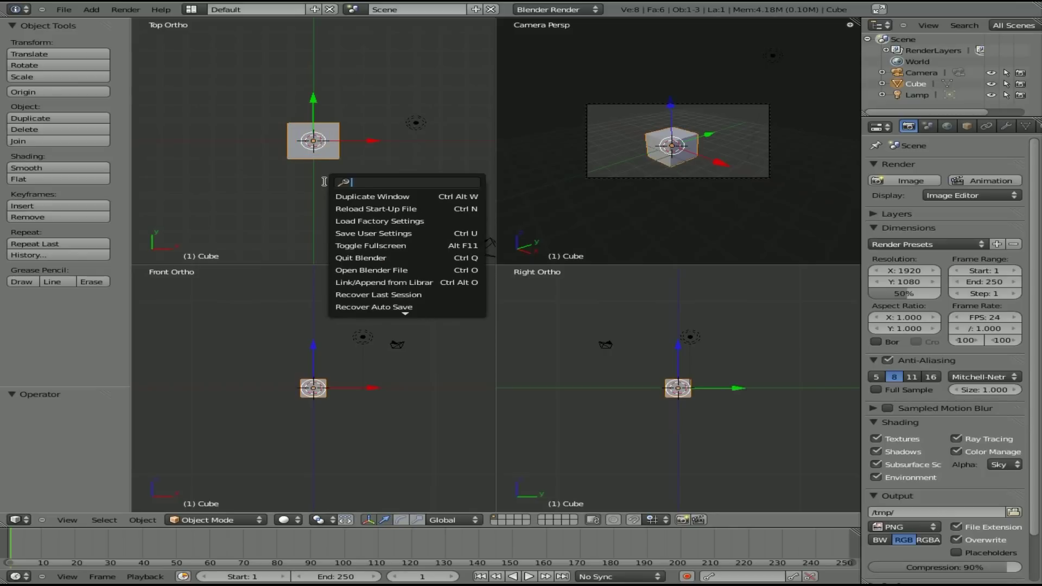
type("plane")
key("Return")
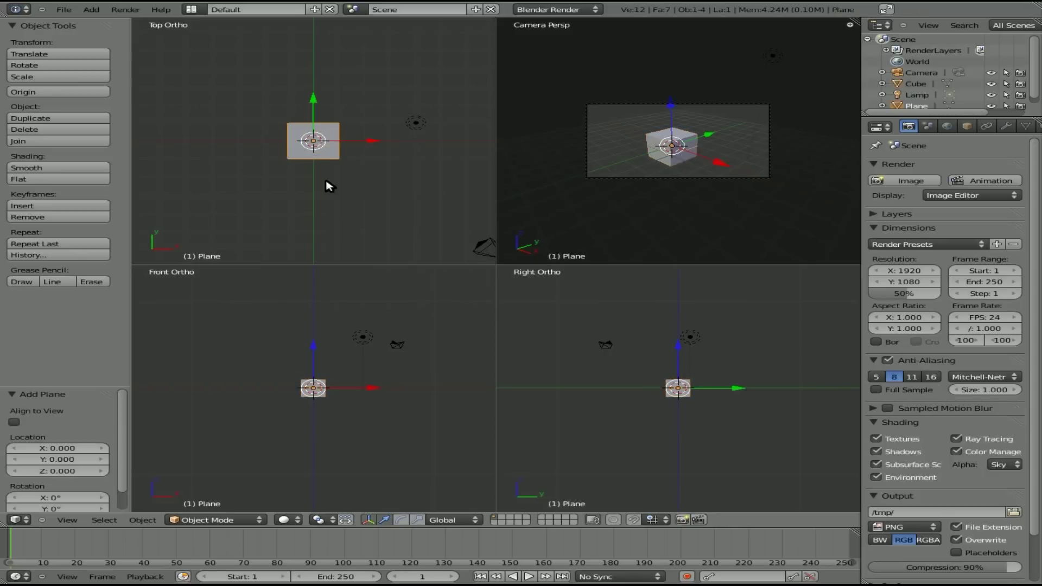
key("s")
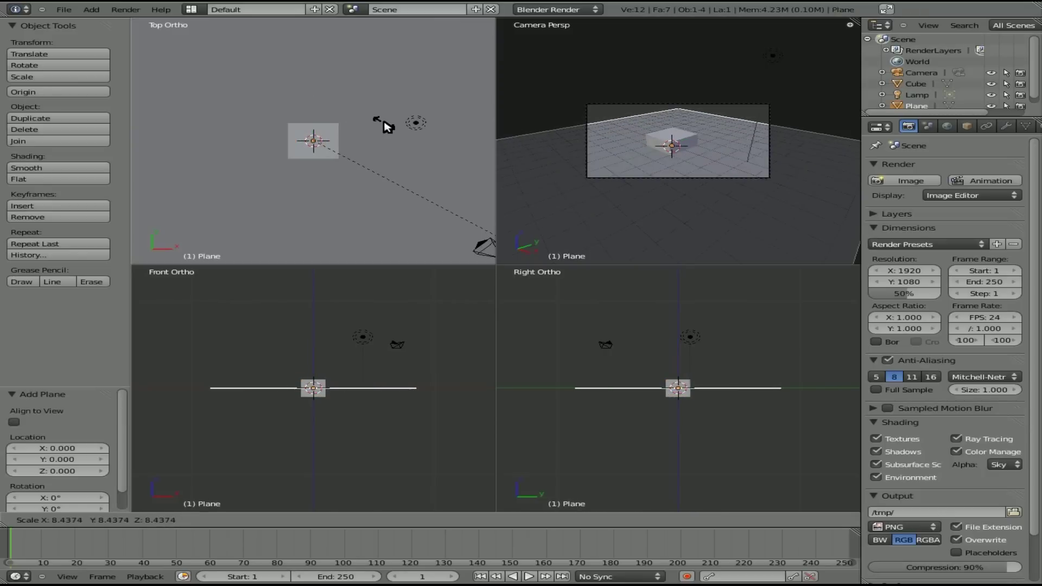
left_click(318, 85)
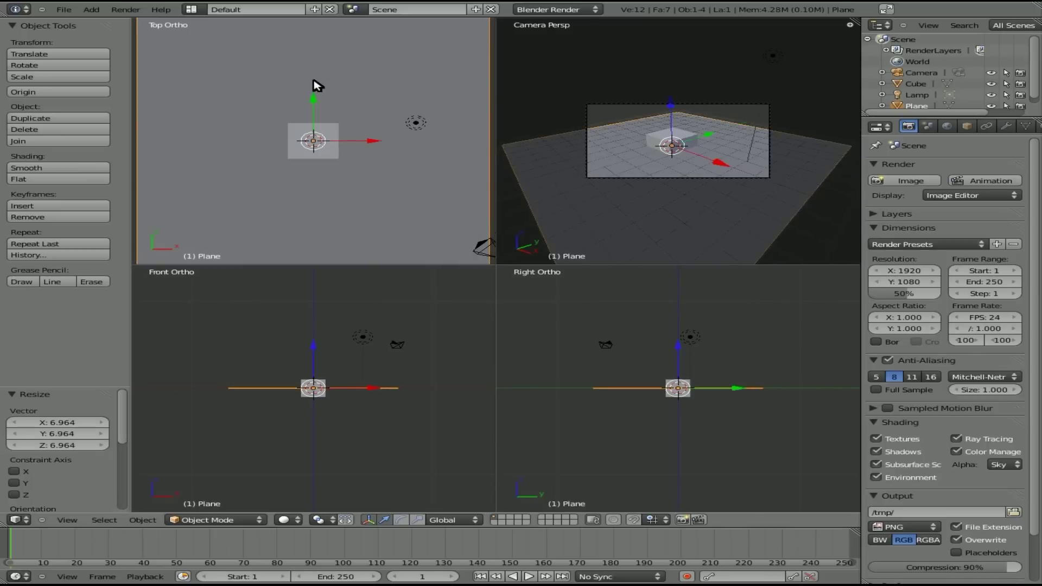
- In wireframe, lower the plane vertically to sit 1.08 units beneath the cube
scroll(340, 407, "up", 5)
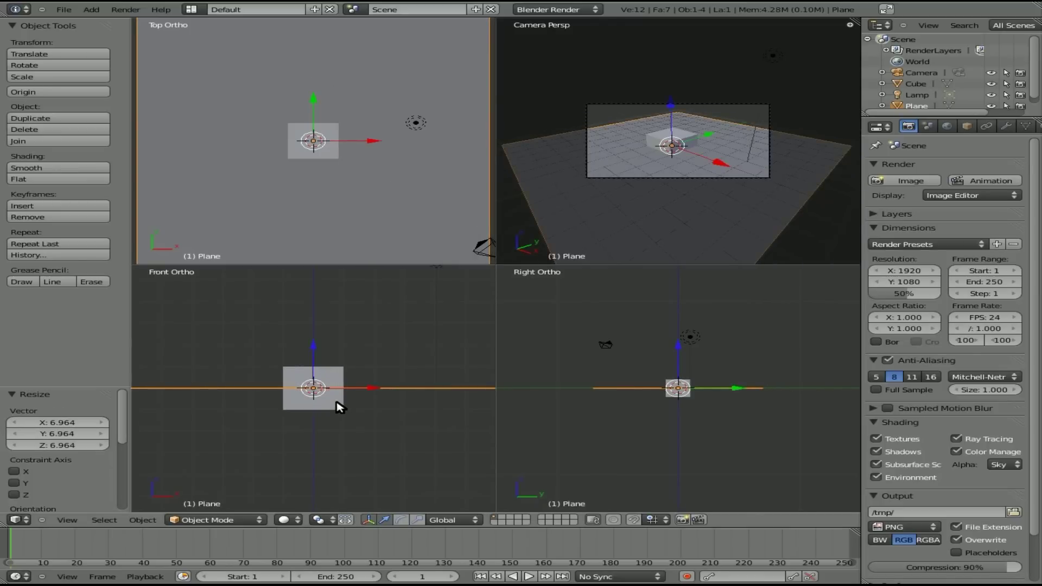
key("z")
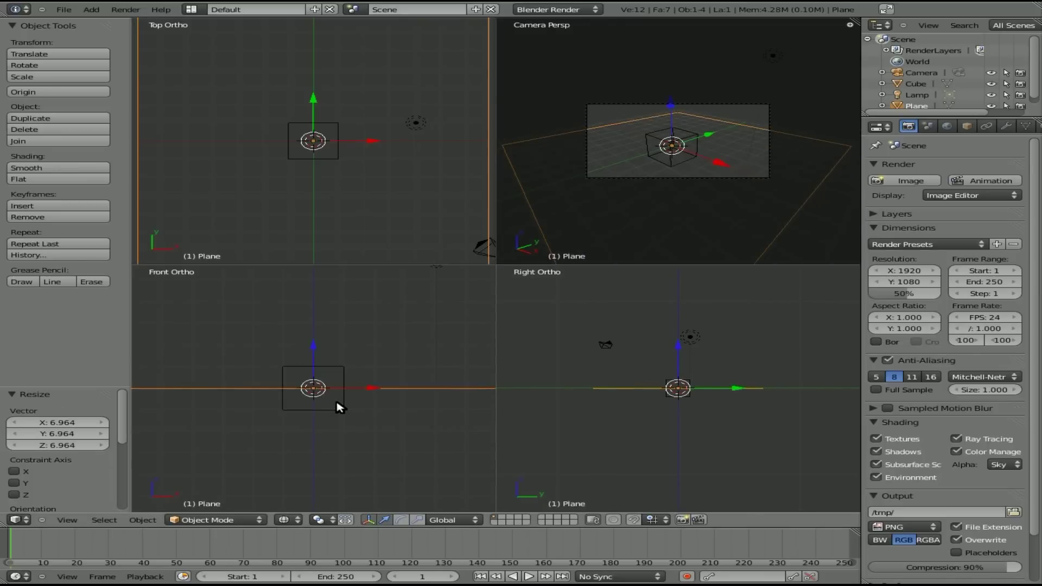
right_click(337, 403)
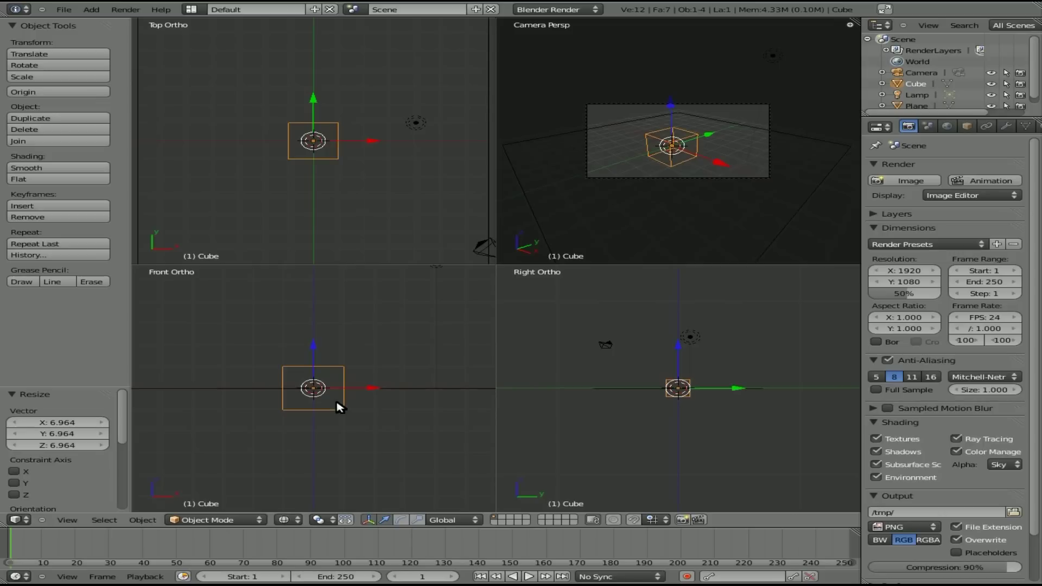
right_click(408, 389)
key("g")
key("z")
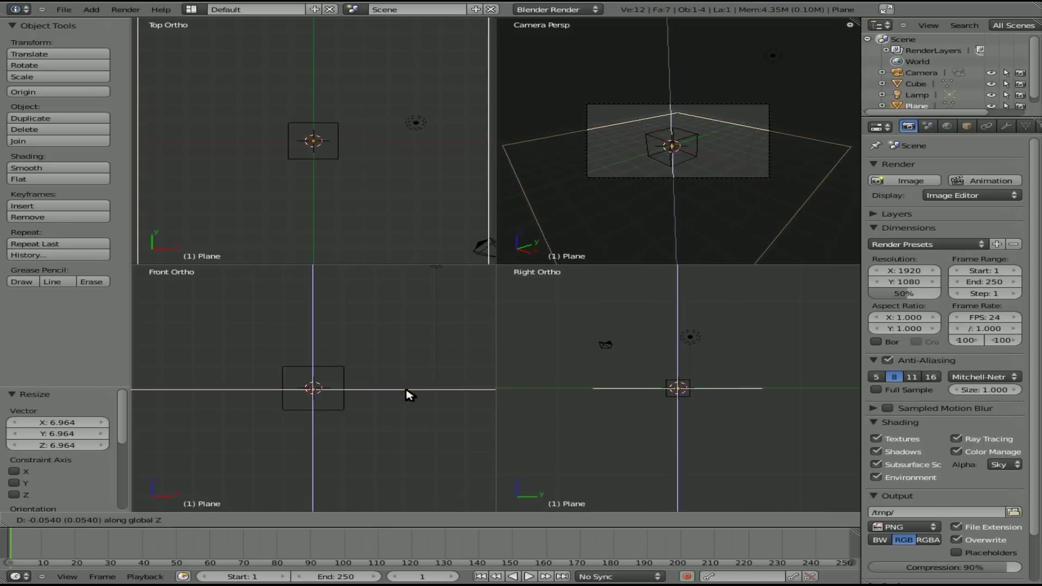
left_click(408, 414)
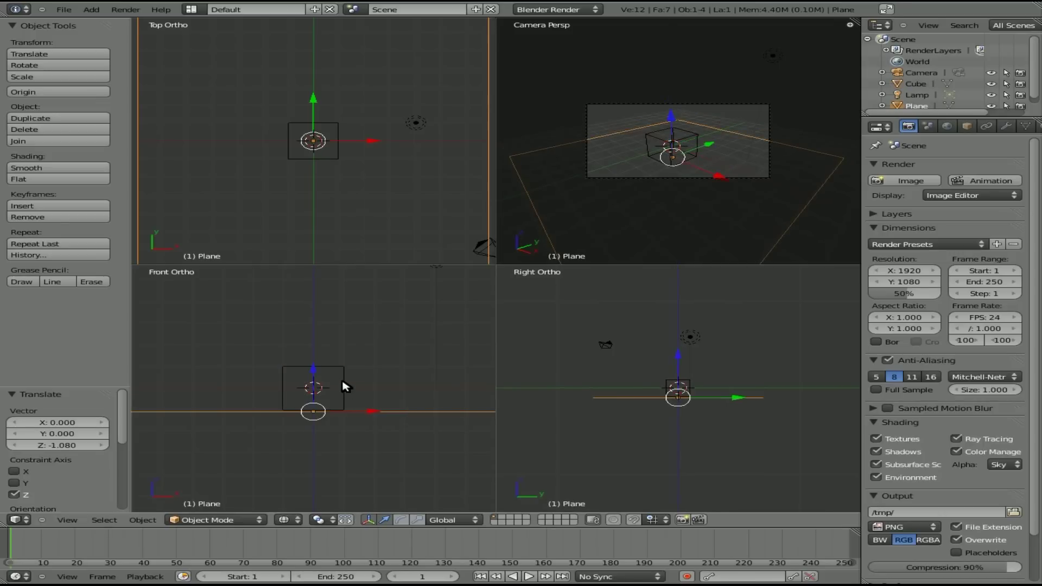
right_click(344, 386)
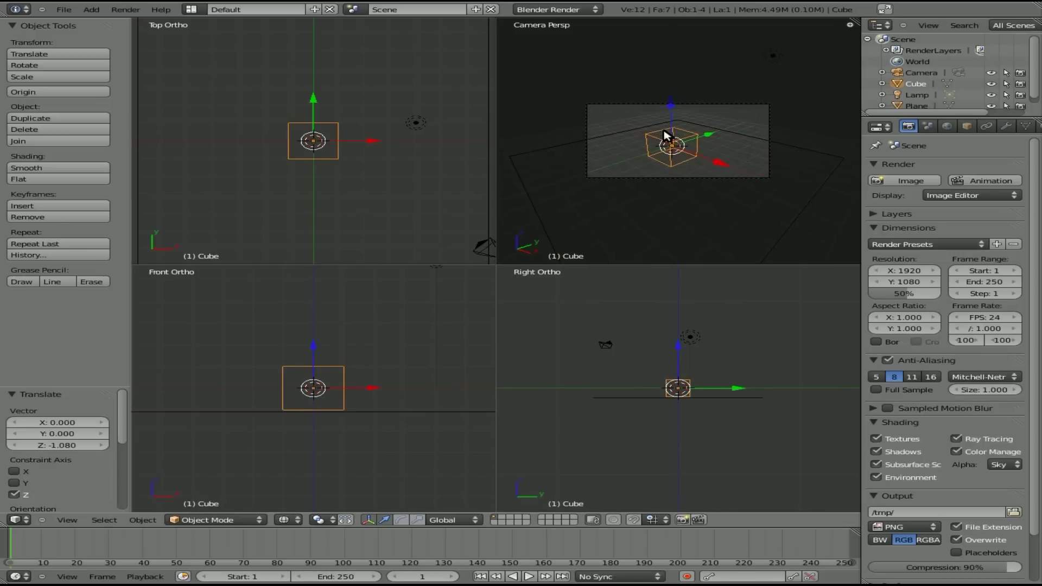
- Pull the camera back so it looks down on the plane
right_click(753, 185)
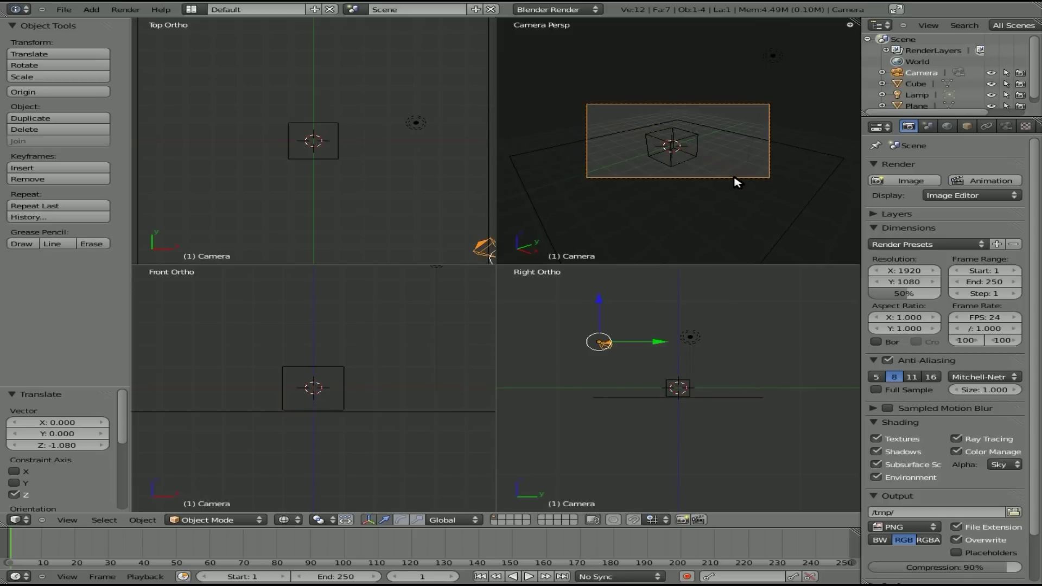
key("g")
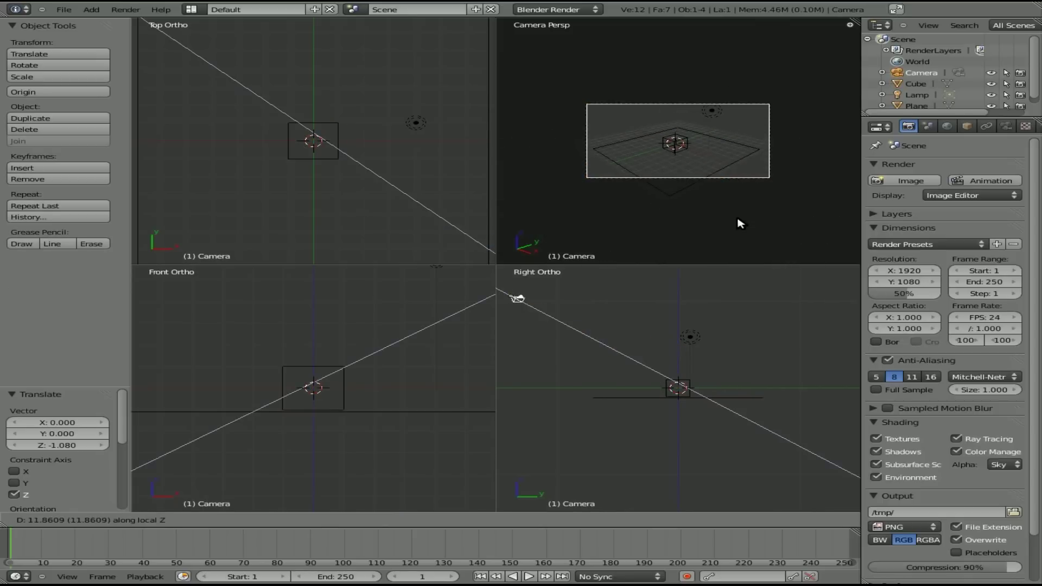
left_click(741, 223)
key("g")
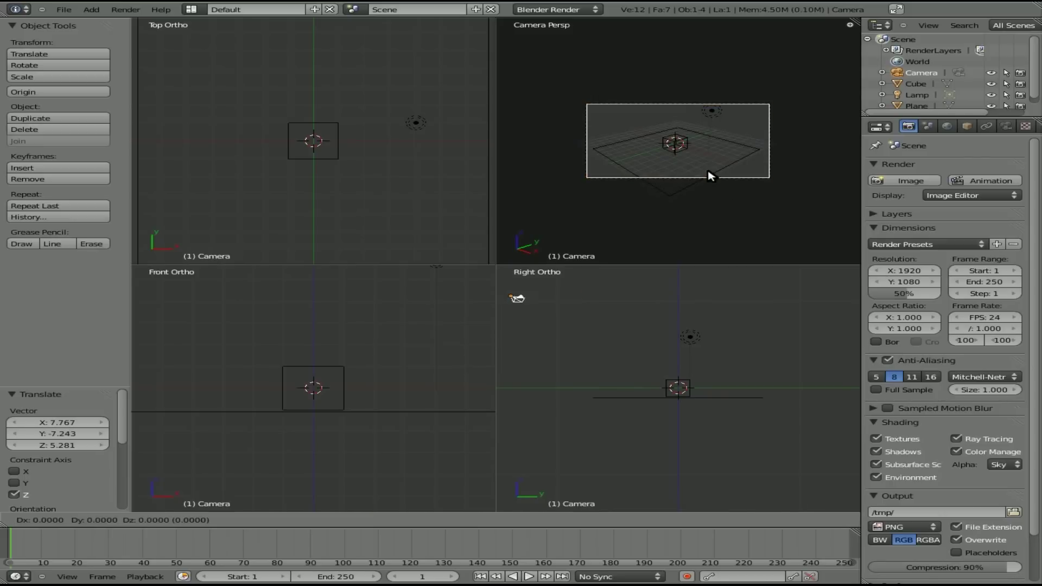
left_click(706, 221)
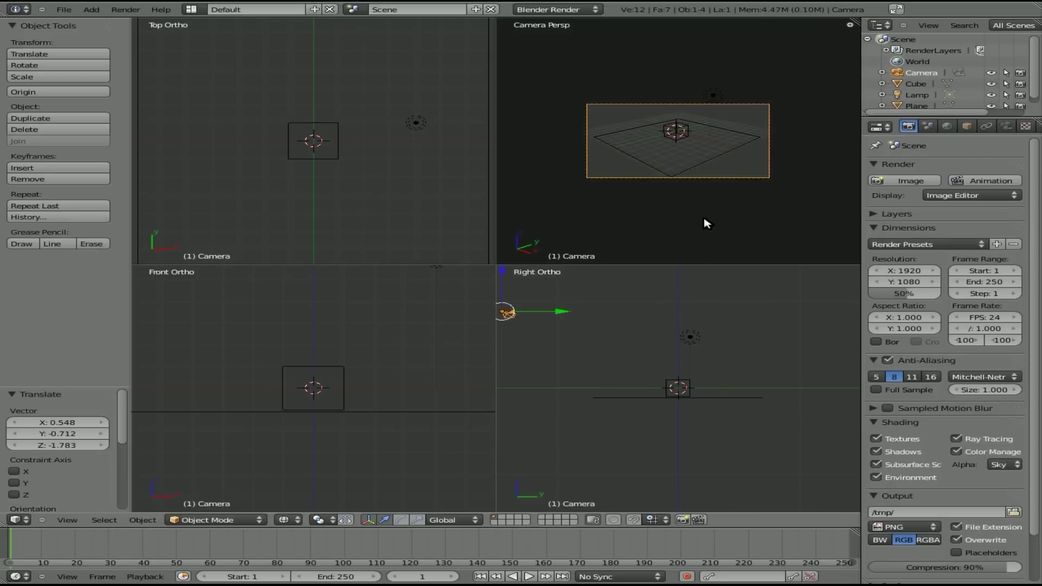
right_click(687, 131)
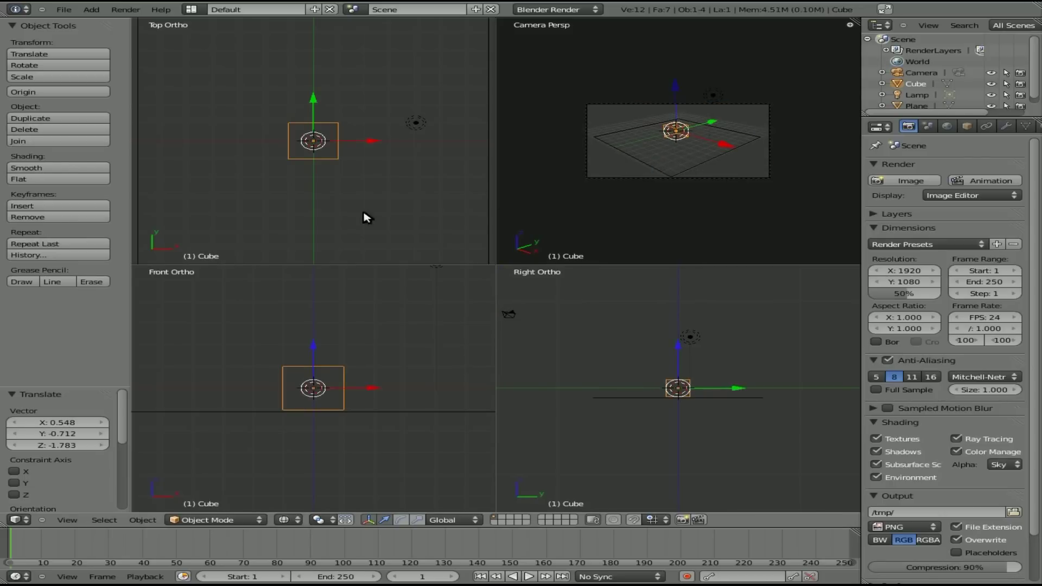
- Return to solid shading, set the render engine to Blender Game, and use the Game Logic layout
key("z")
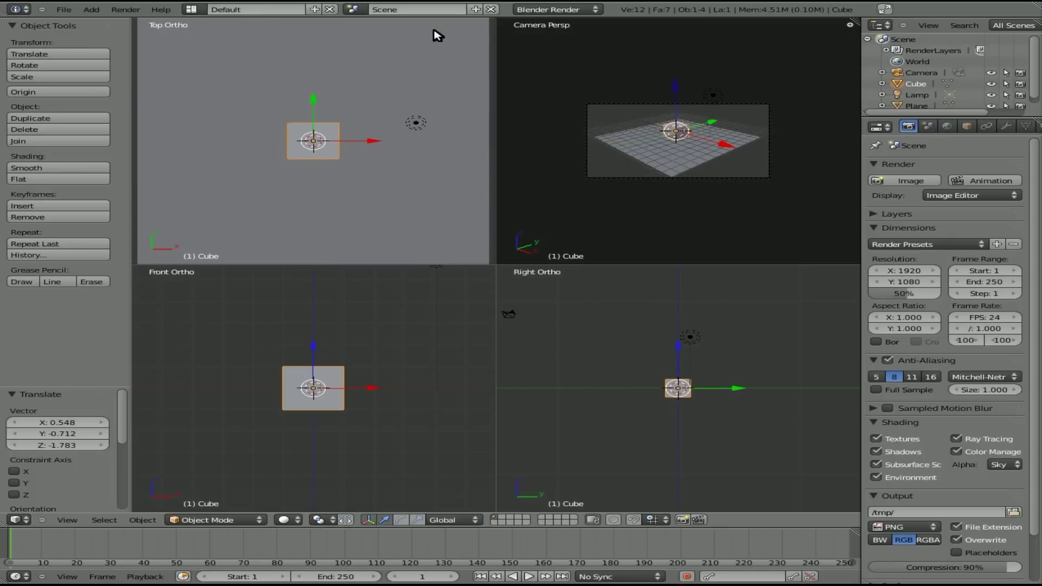
left_click(555, 7)
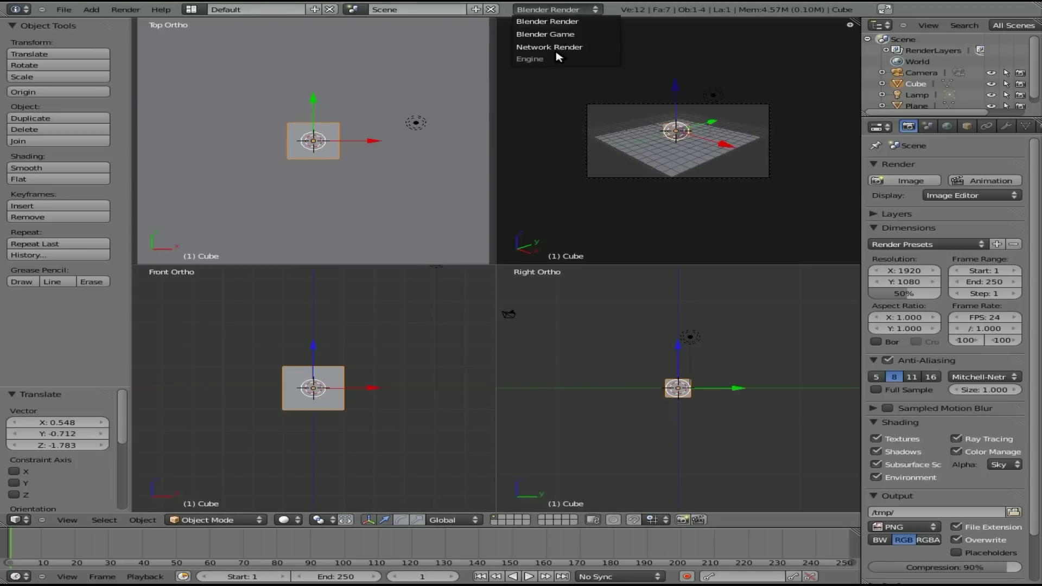
left_click(546, 34)
left_click(203, 10)
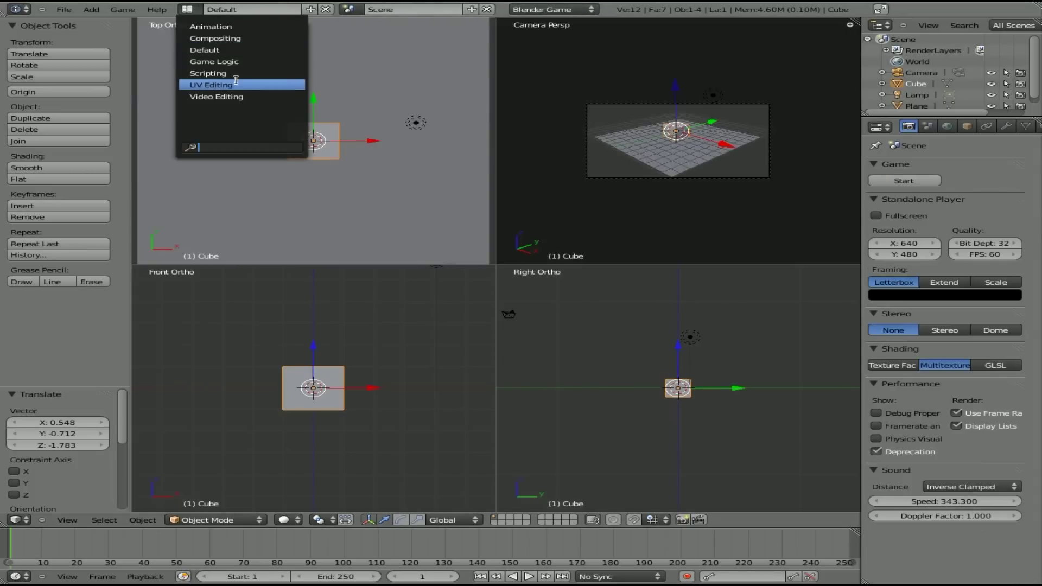
left_click(239, 63)
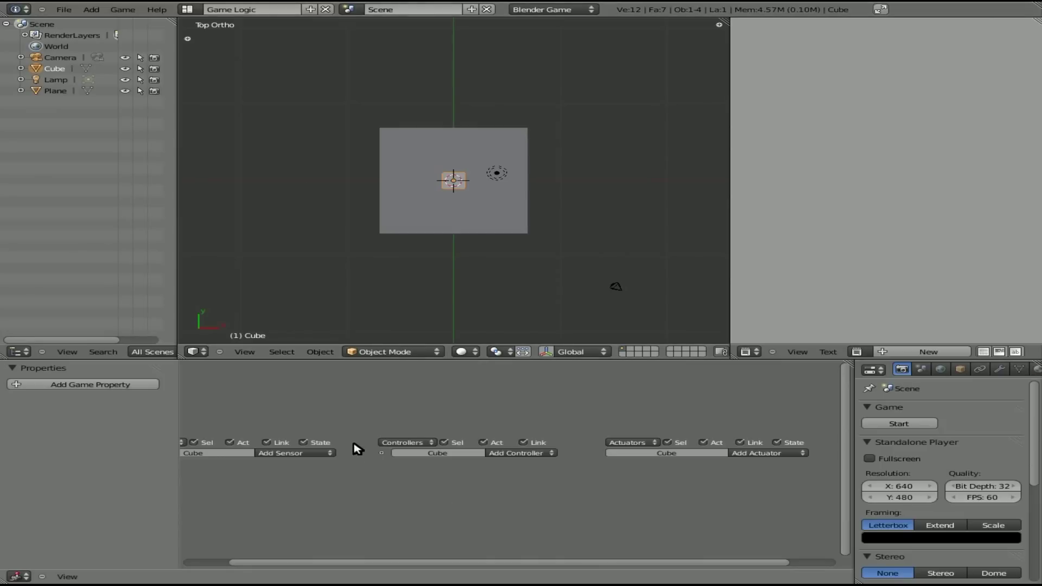
middle_click_drag(356, 449, 372, 467)
scroll(458, 212, "up", 5)
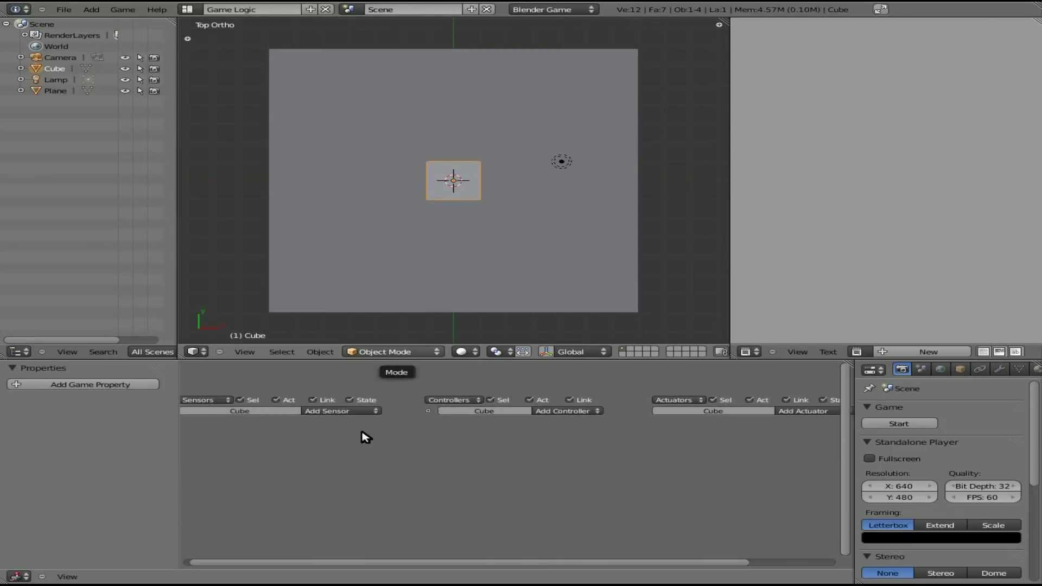
mouse_move(356, 430)
middle_mouse_down()
mouse_move(381, 424)
mouse_move(369, 427)
middle_mouse_up()
- Add a Float game property named 'player' to the cube and widen the properties panel
left_click(76, 384)
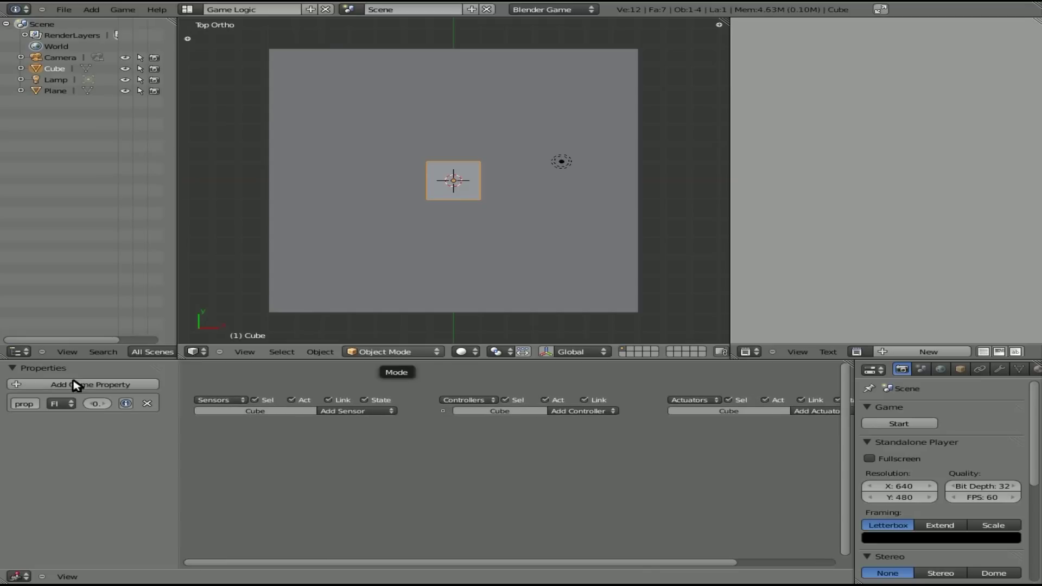
left_click(43, 404)
key("Return")
left_click_drag(178, 476, 240, 474)
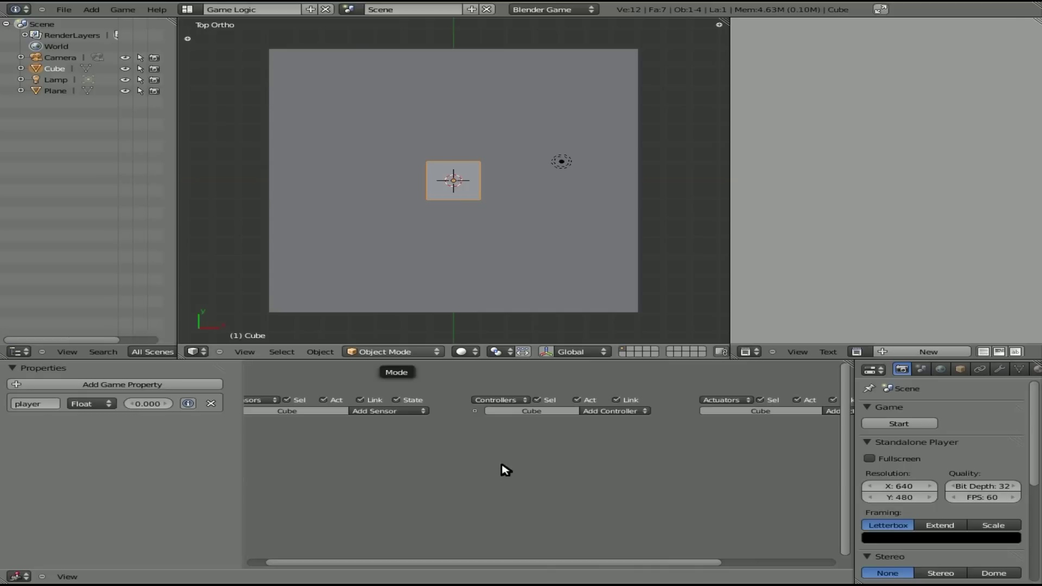
mouse_move(502, 470)
middle_mouse_down()
mouse_move(577, 463)
mouse_move(460, 457)
mouse_move(511, 465)
middle_mouse_up()
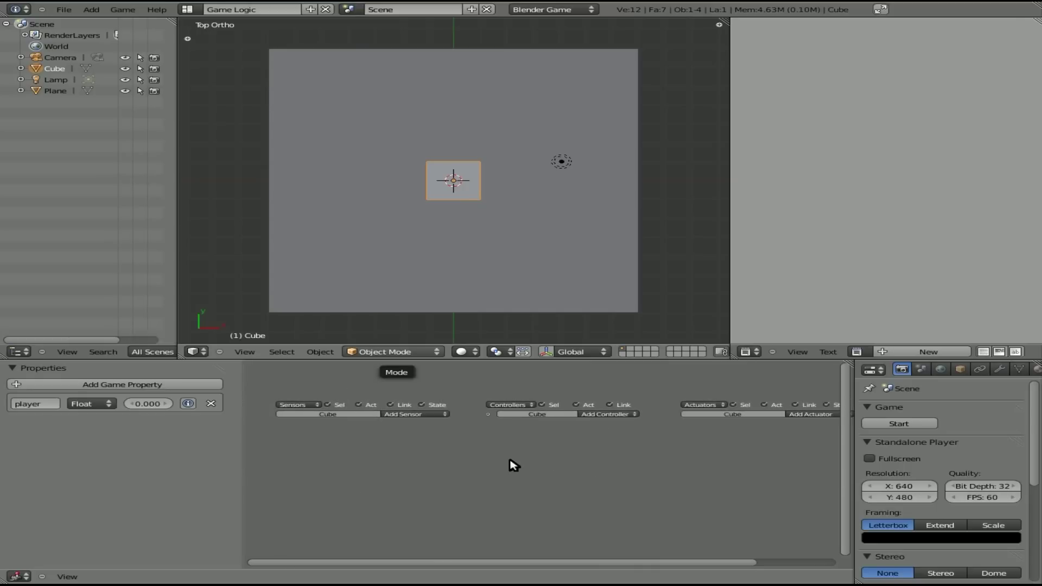
- Give the cube a Spacebar Keyboard sensor, an And controller and a Motion actuator
left_click(383, 412)
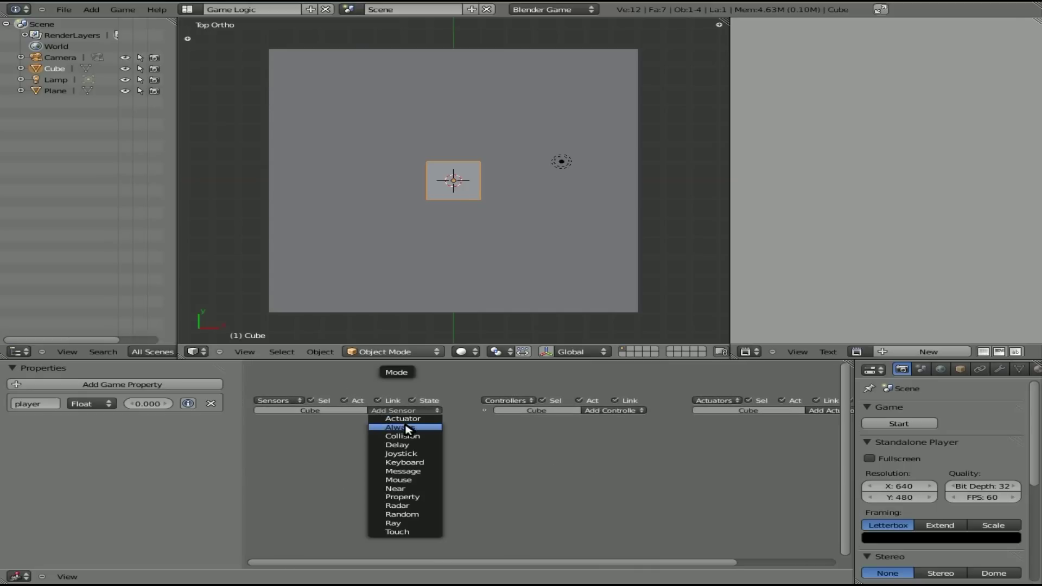
left_click(413, 464)
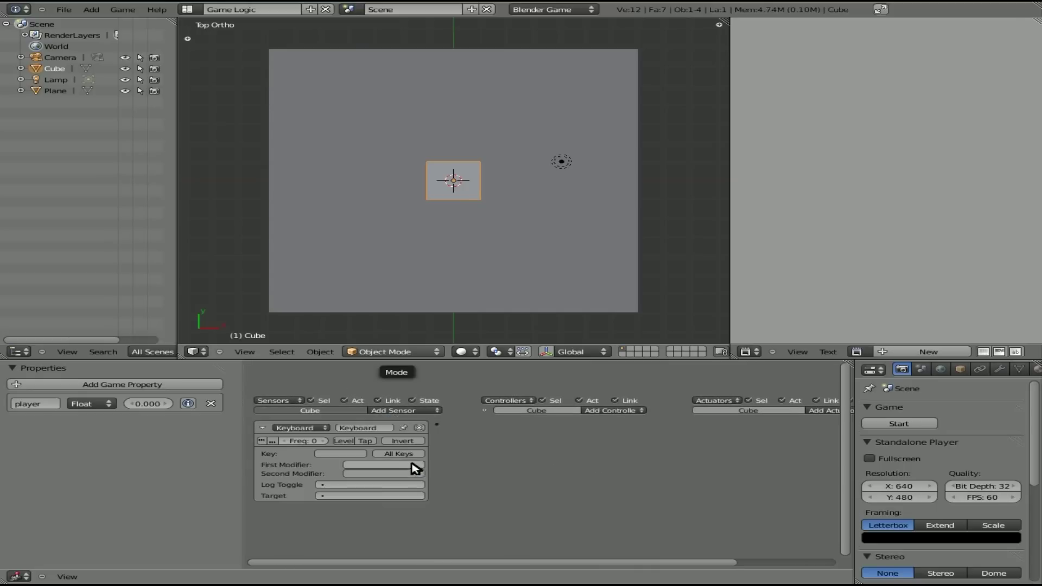
left_click(336, 455)
key("space")
left_click(618, 411)
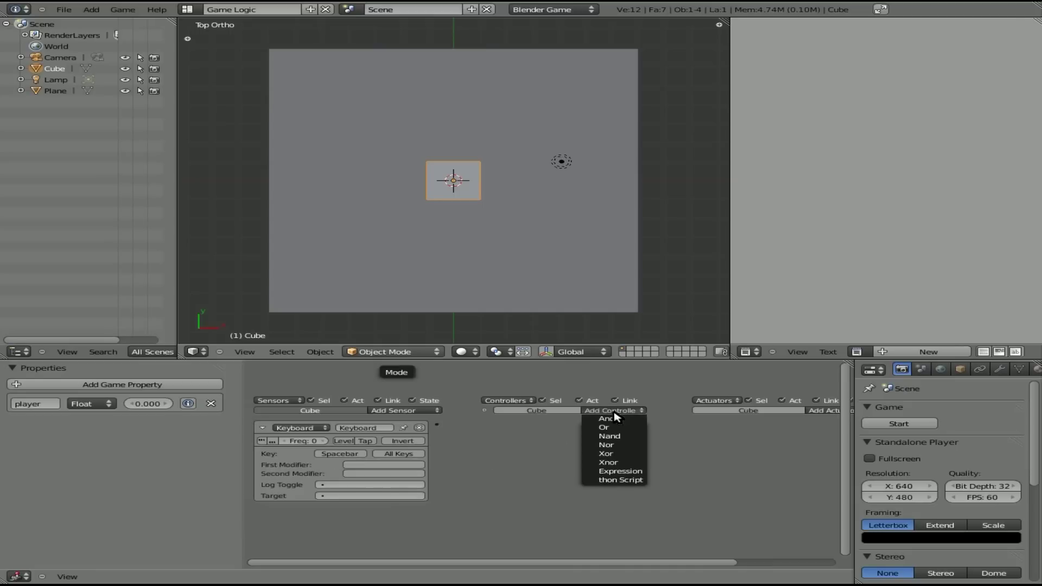
left_click(629, 419)
left_click(822, 410)
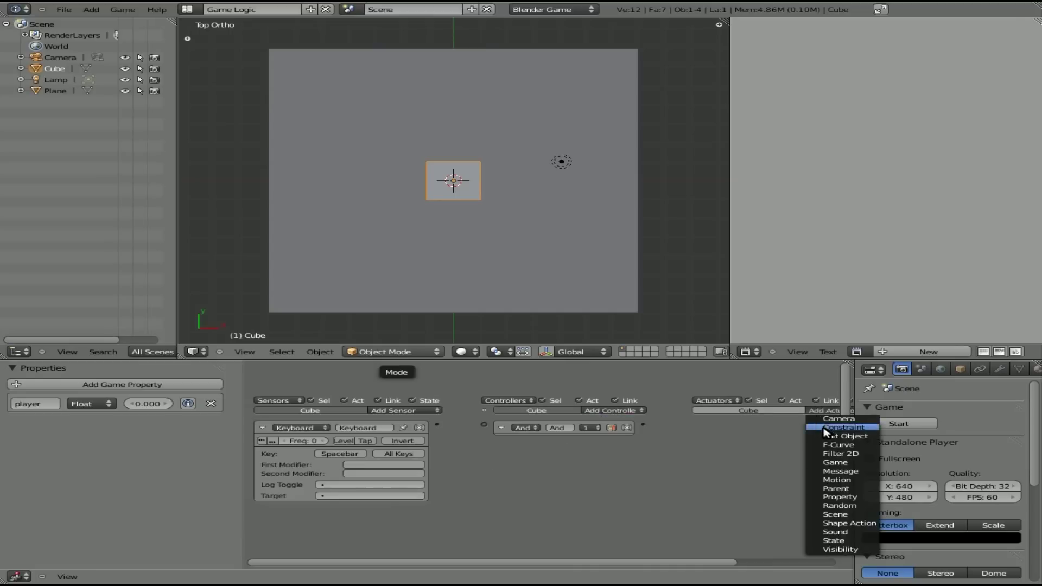
left_click(840, 480)
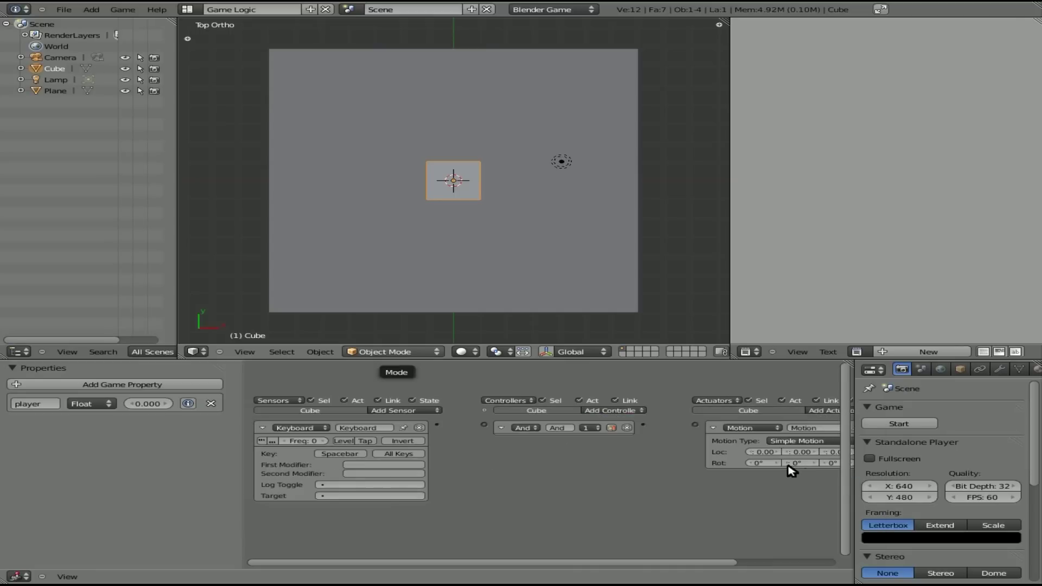
- Link Keyboard → And → Motion, set a 1° Z rotation, and collapse the Motion and Keyboard blocks
middle_click_drag(697, 498, 593, 486)
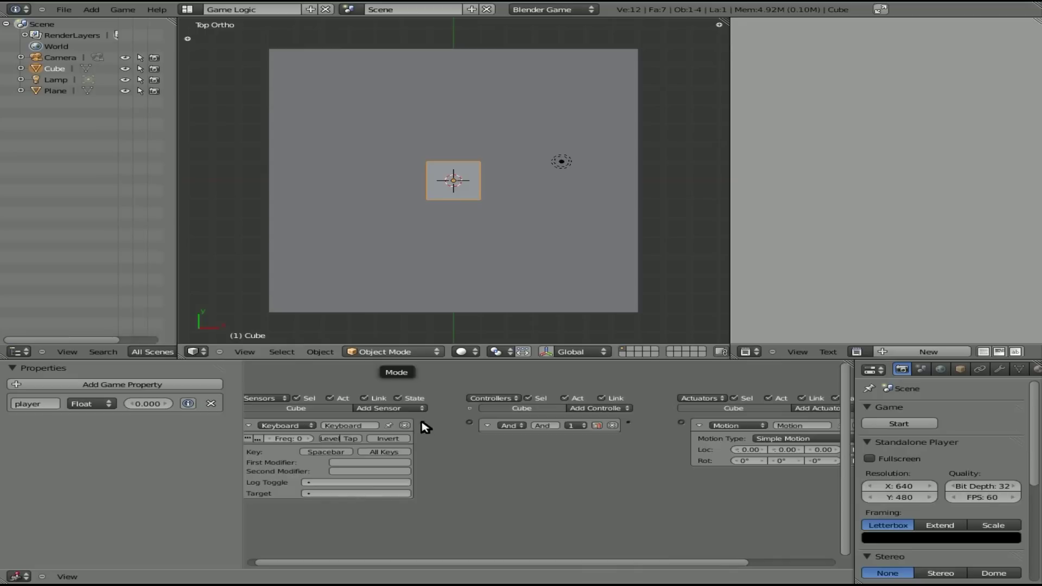
left_click_drag(423, 422, 470, 423)
left_click_drag(628, 423, 681, 423)
middle_click_drag(739, 494, 562, 470)
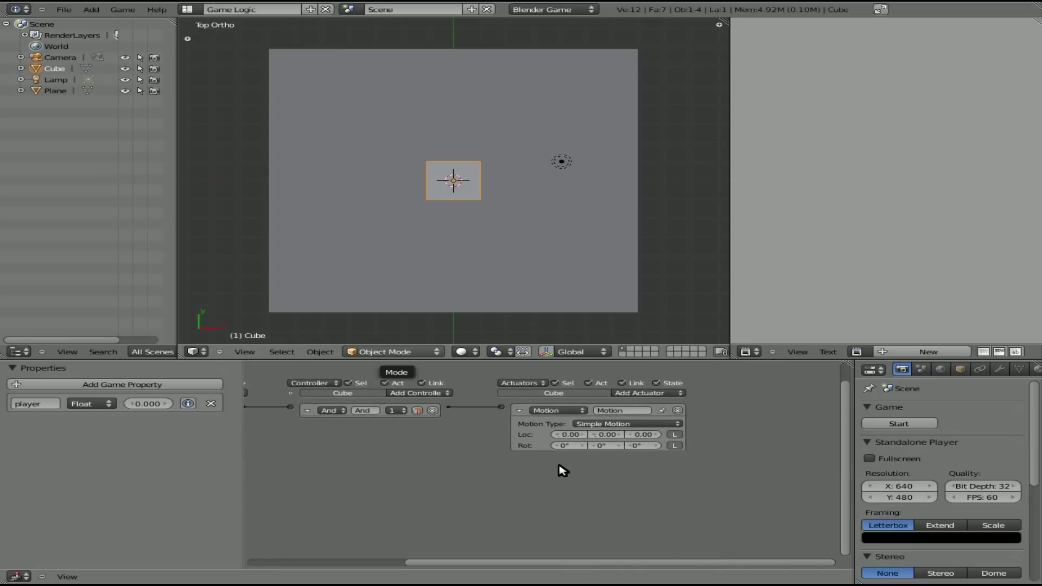
left_click(656, 444)
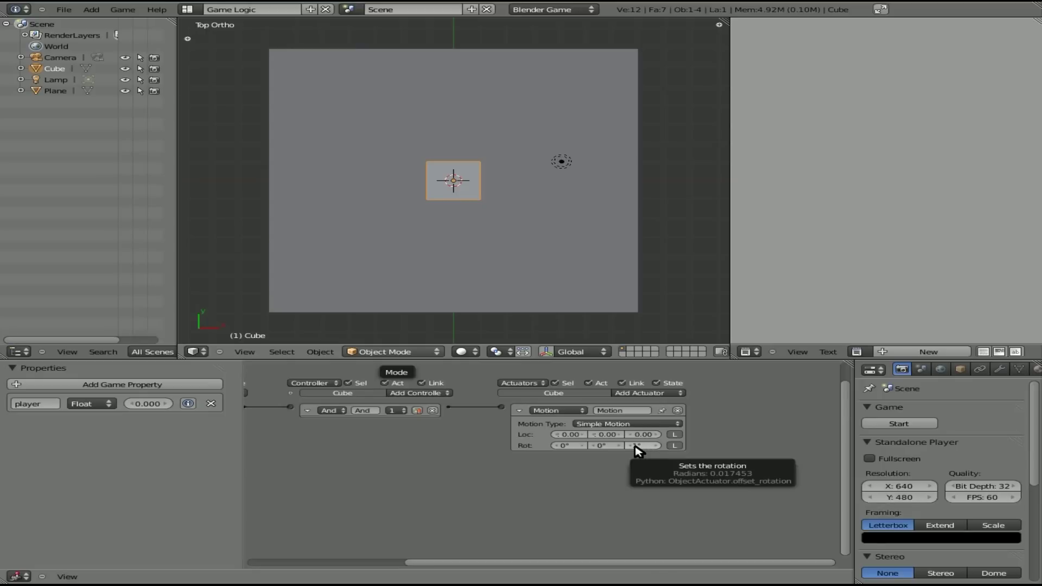
middle_click_drag(475, 479, 548, 460)
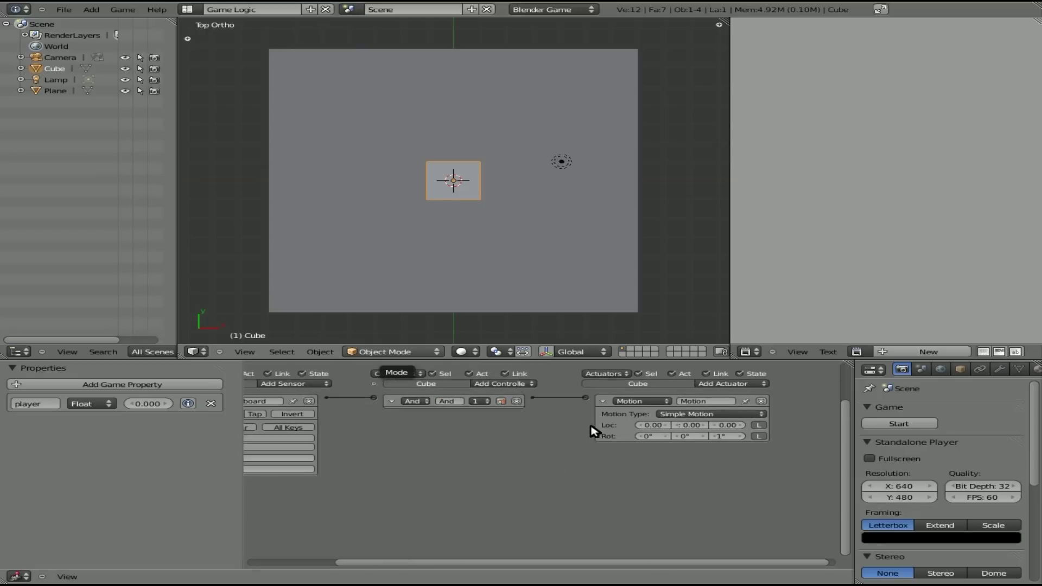
left_click(601, 401)
middle_click_drag(443, 474, 542, 477)
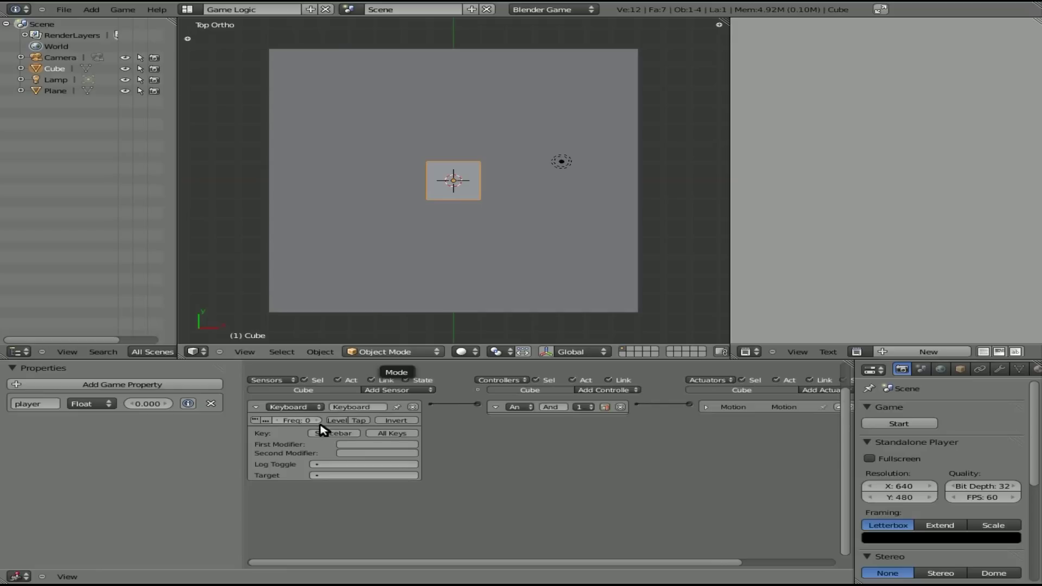
left_click(257, 407)
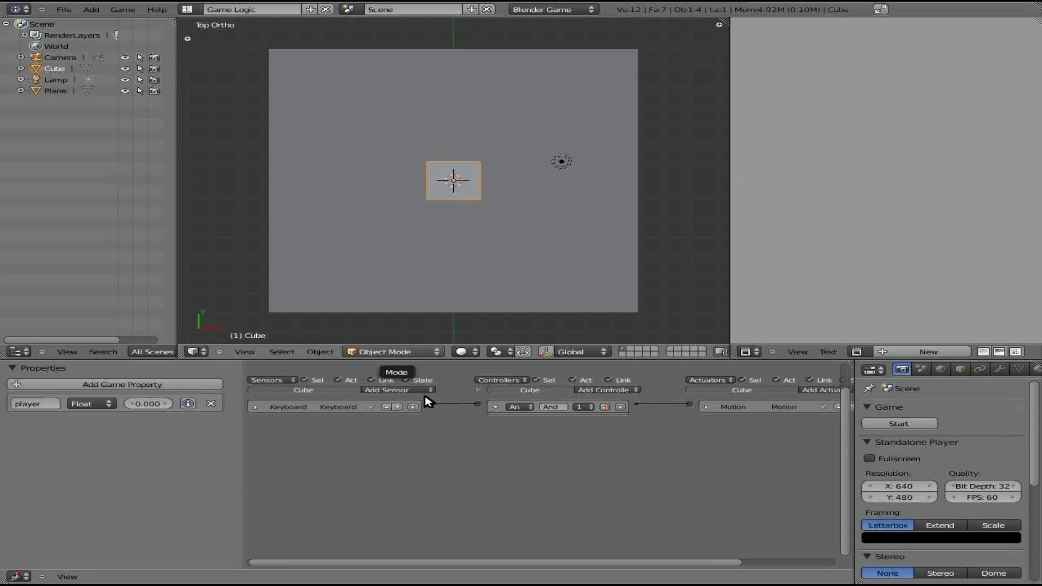
- Add an Always sensor, a second And controller and a second Motion actuator moving 0.10 on X
left_click(402, 390)
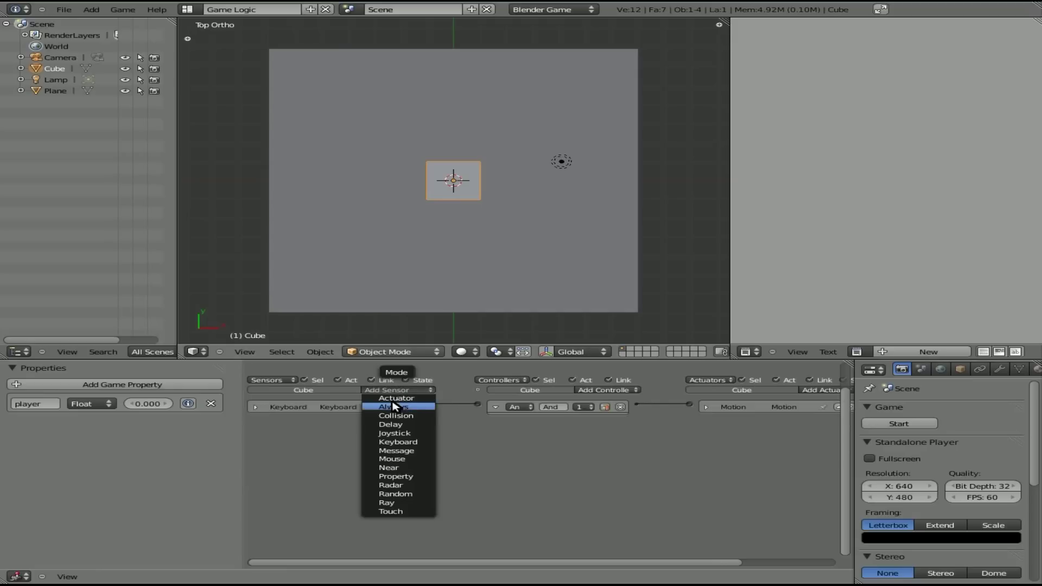
left_click(398, 410)
left_click(596, 390)
left_click(597, 411)
middle_click_drag(702, 453, 580, 456)
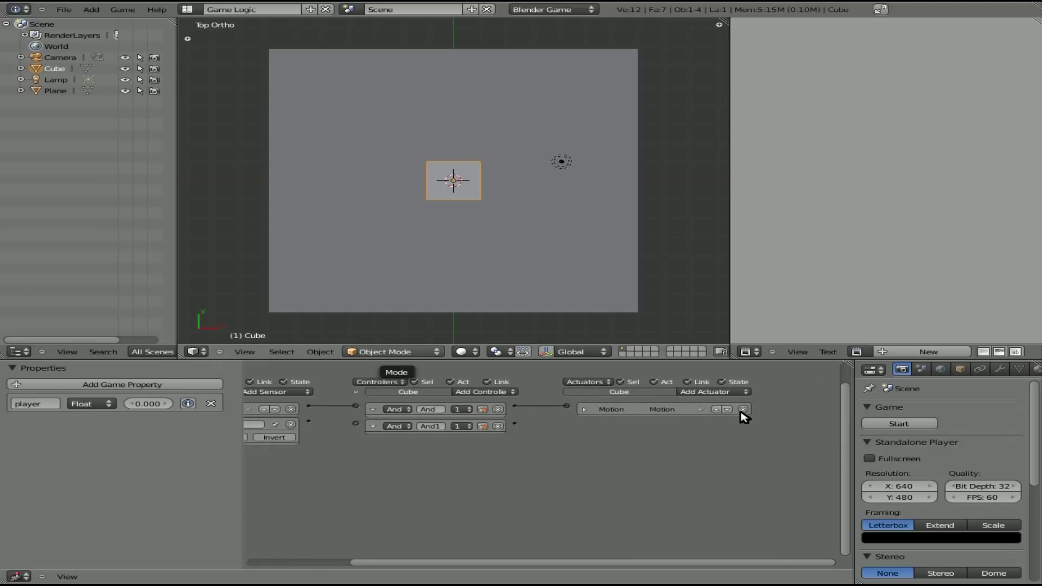
left_click(726, 393)
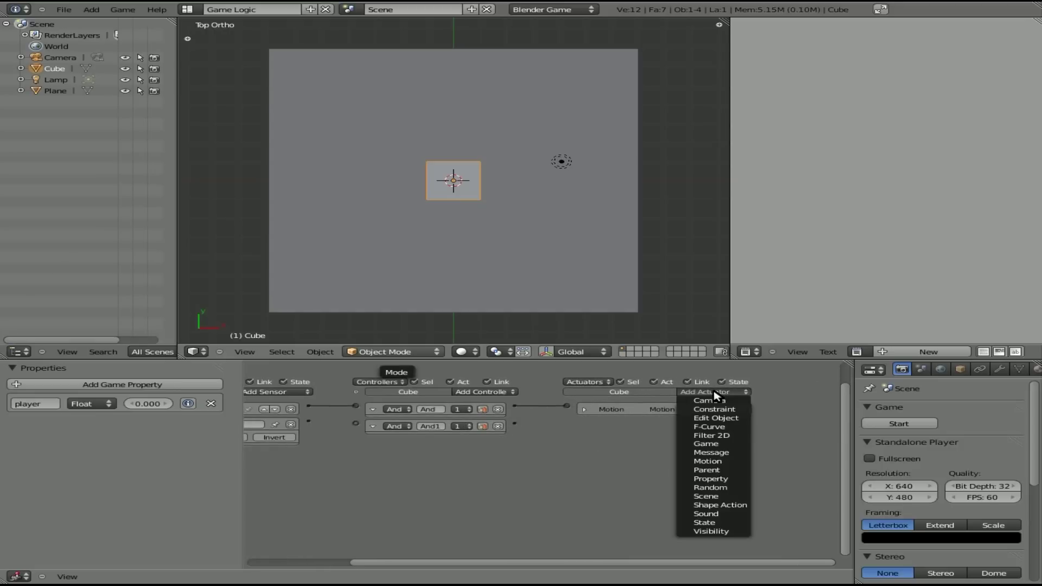
left_click(726, 462)
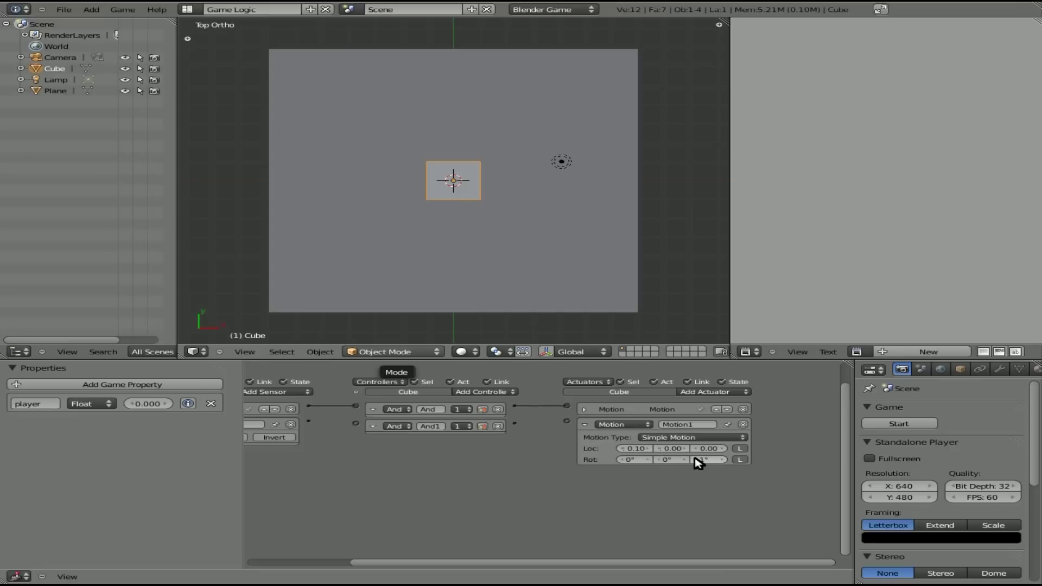
left_click(585, 410)
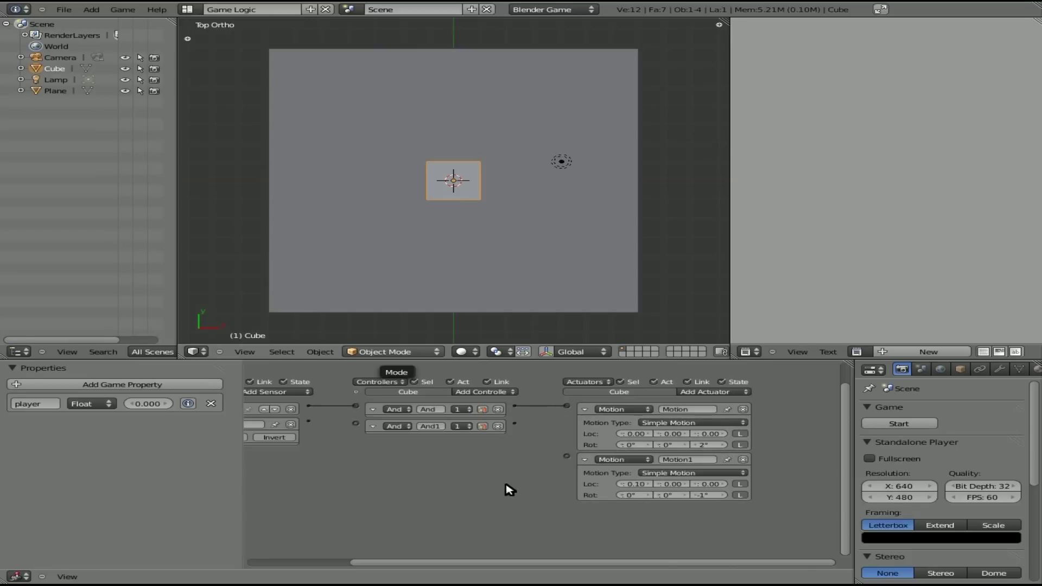
- Wire the Always sensor through the And1 controller to the Motion1 actuator
scroll(384, 474, "left", 5, "ctrl")
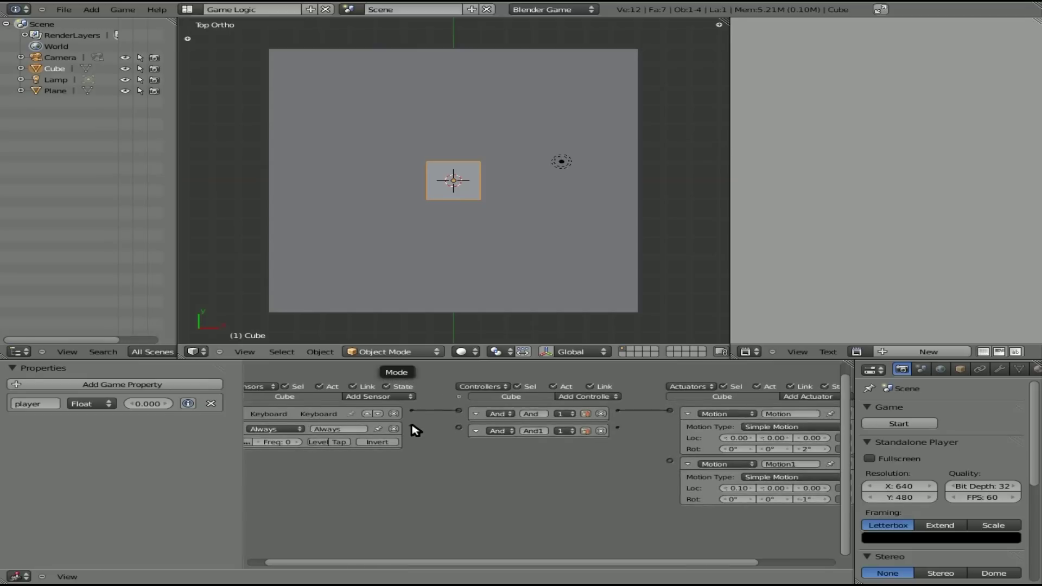
left_click_drag(411, 426, 460, 427)
left_click_drag(617, 428, 670, 461)
- Test-play the game, then replay it from the camera view to watch the cube move
key("p")
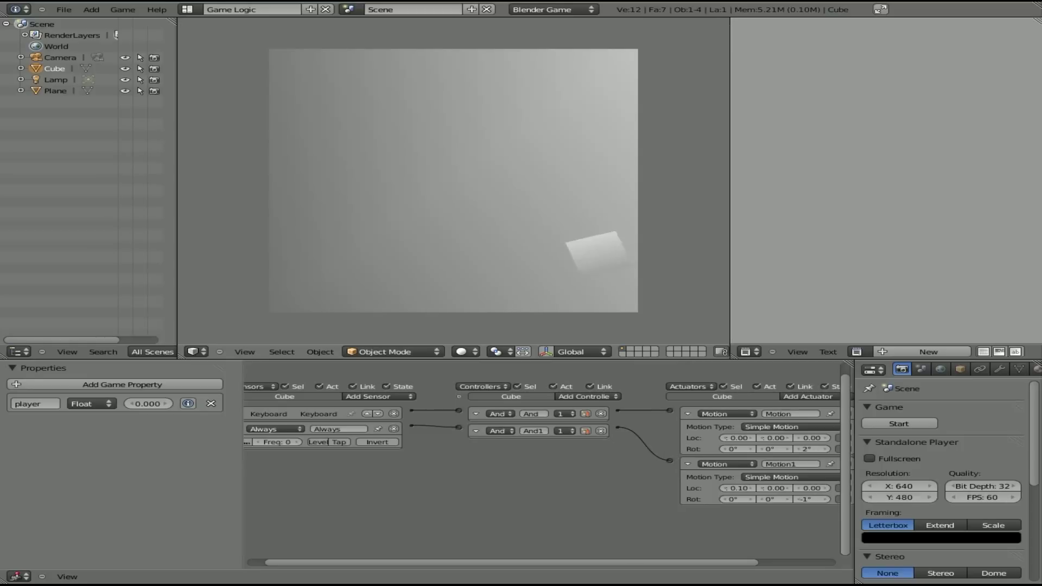
key("Escape")
key("KP_0")
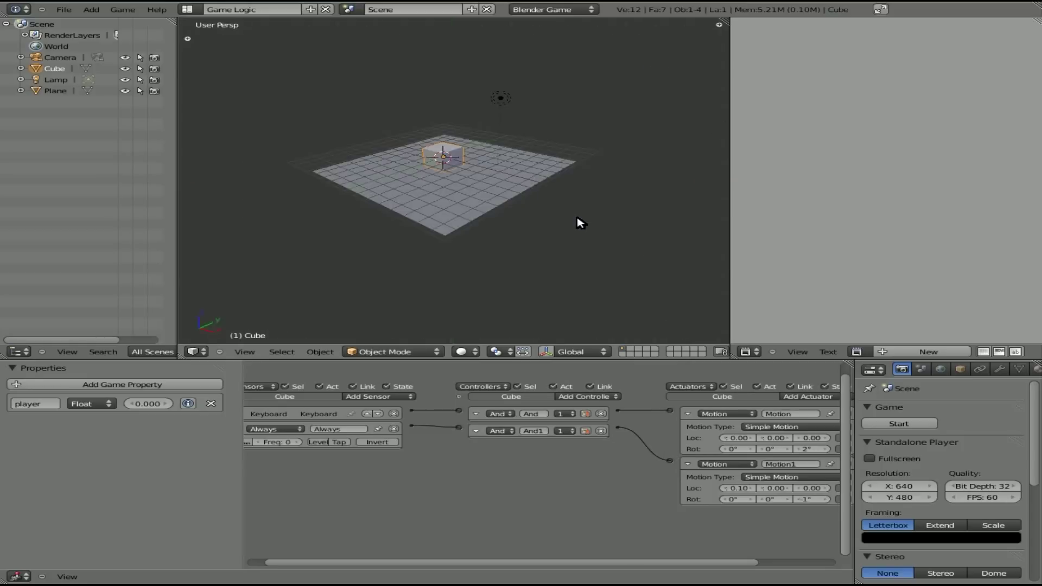
key("p")
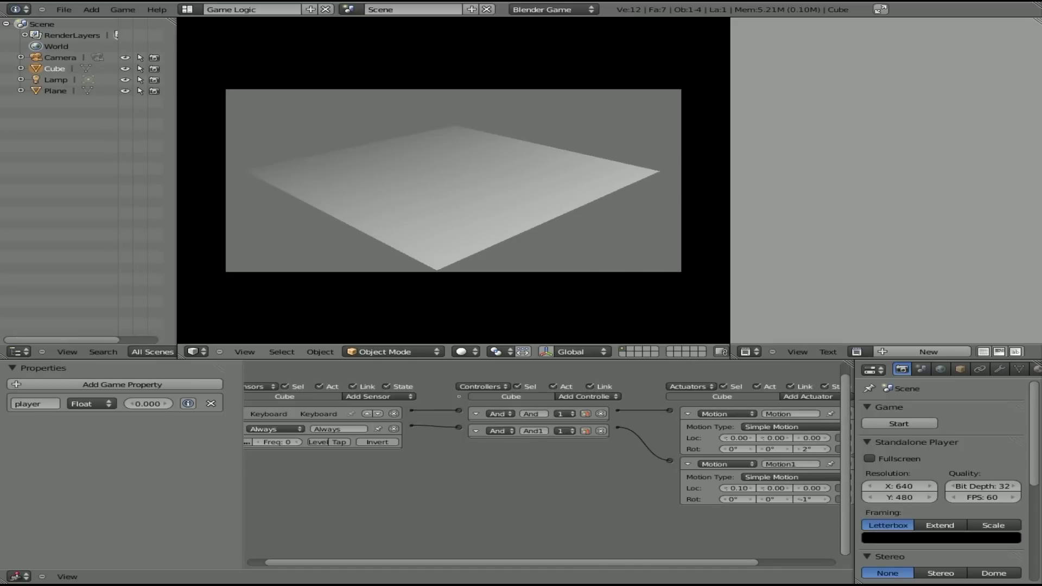
key("Escape")
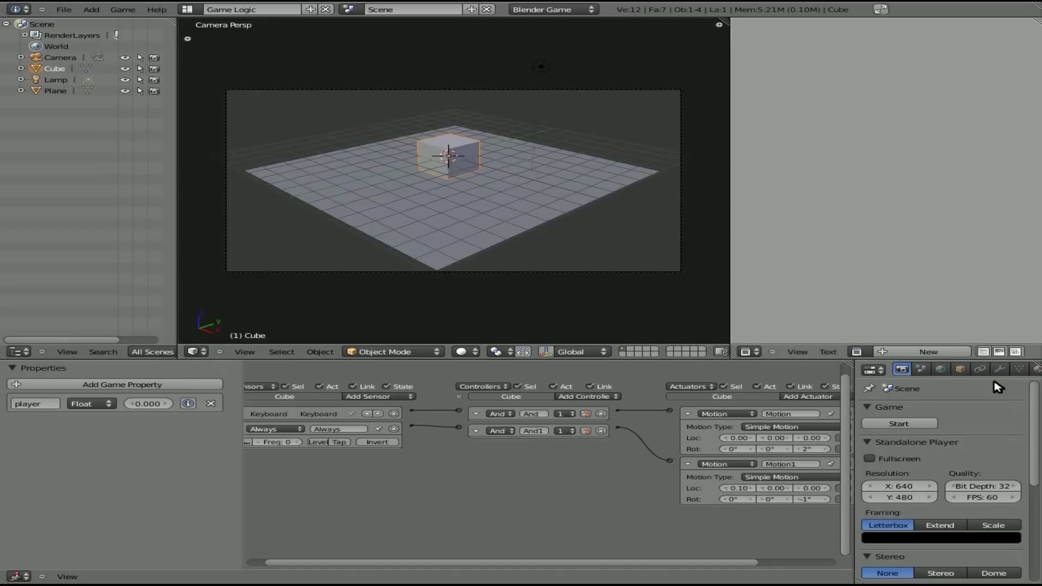
scroll(998, 372, "down", 2)
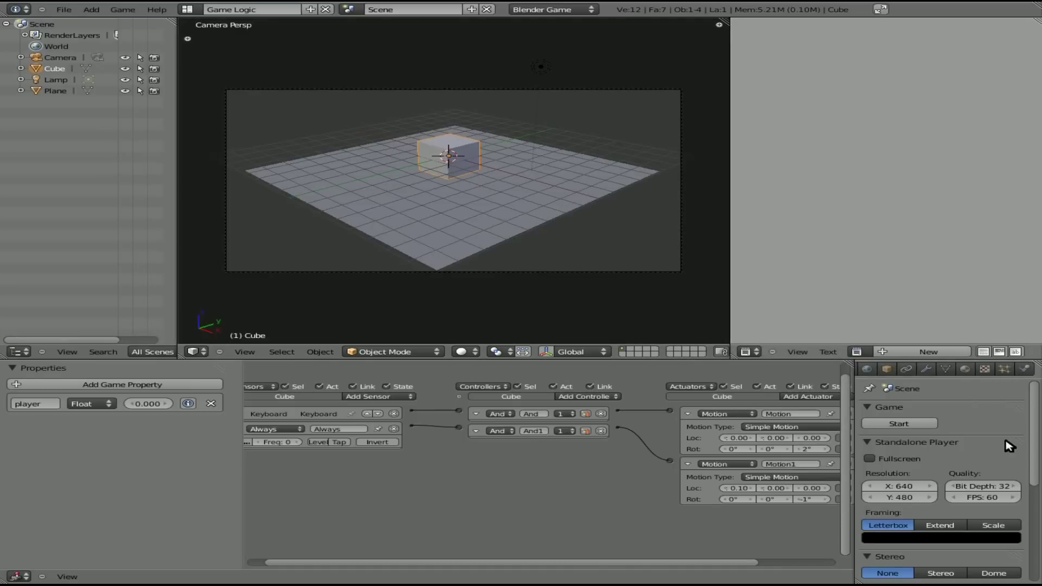
- Make the cube a Dynamic physics object with collision bounds and test-run it
scroll(1020, 370, "down", 2)
left_click(1030, 370)
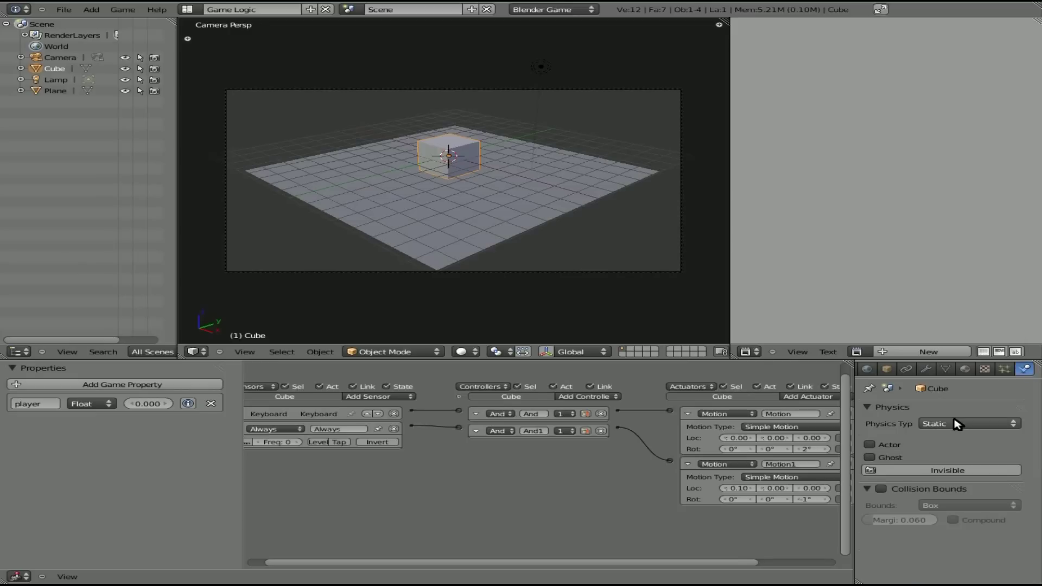
left_click(966, 424)
left_click(955, 386)
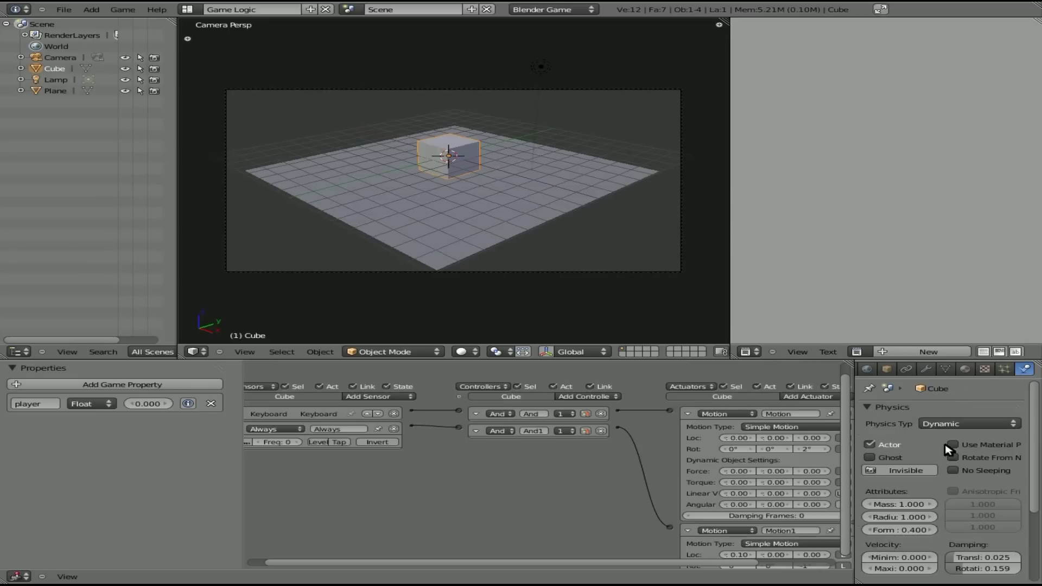
scroll(934, 515, "down", 5)
left_click(881, 540)
key("p")
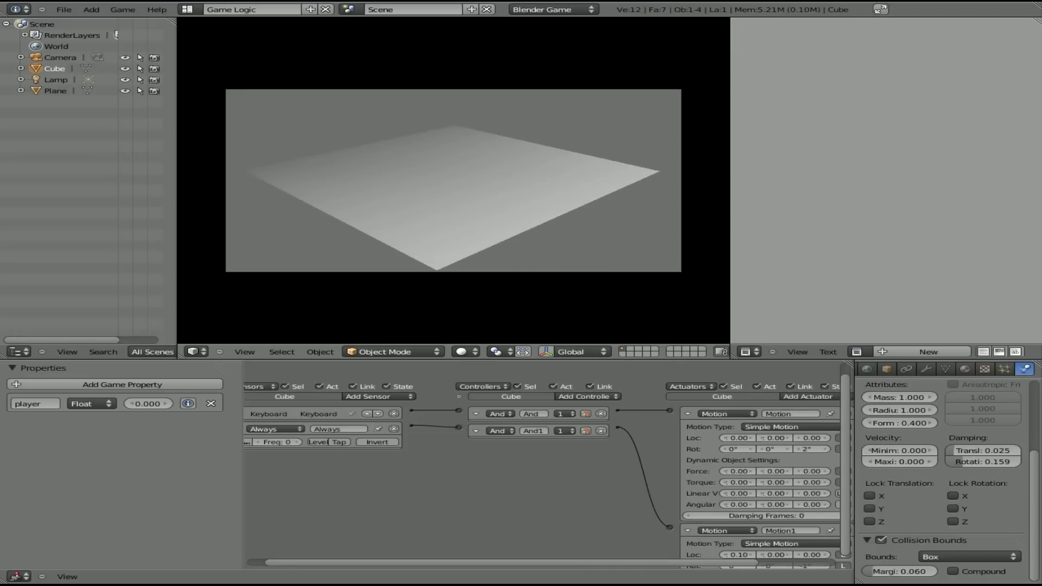
key("Escape")
- Greatly enlarge the ground plane, dolly the camera back along its local Z, and test the framing
right_click(499, 242)
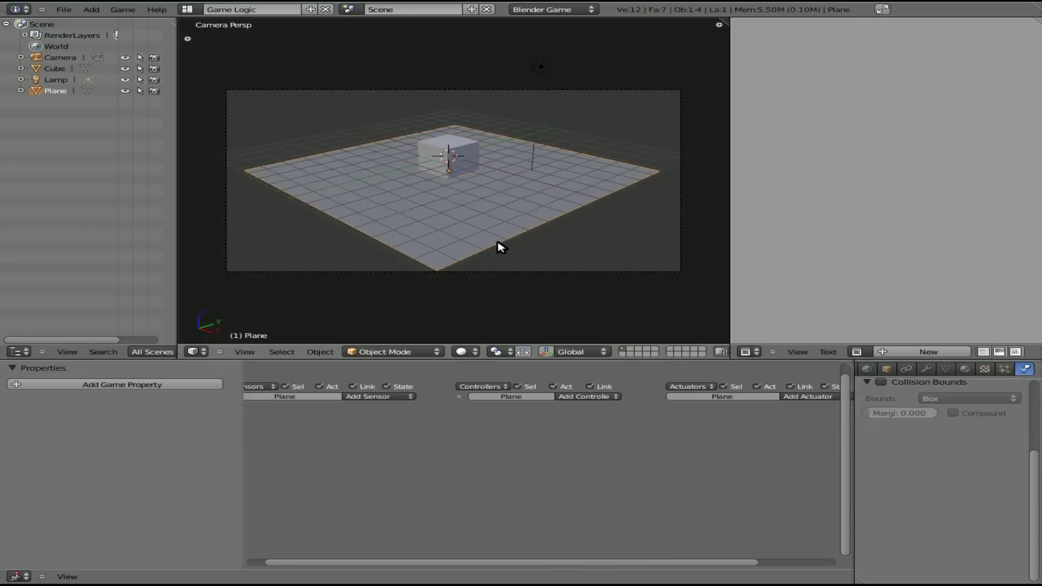
key("s")
left_click(545, 281)
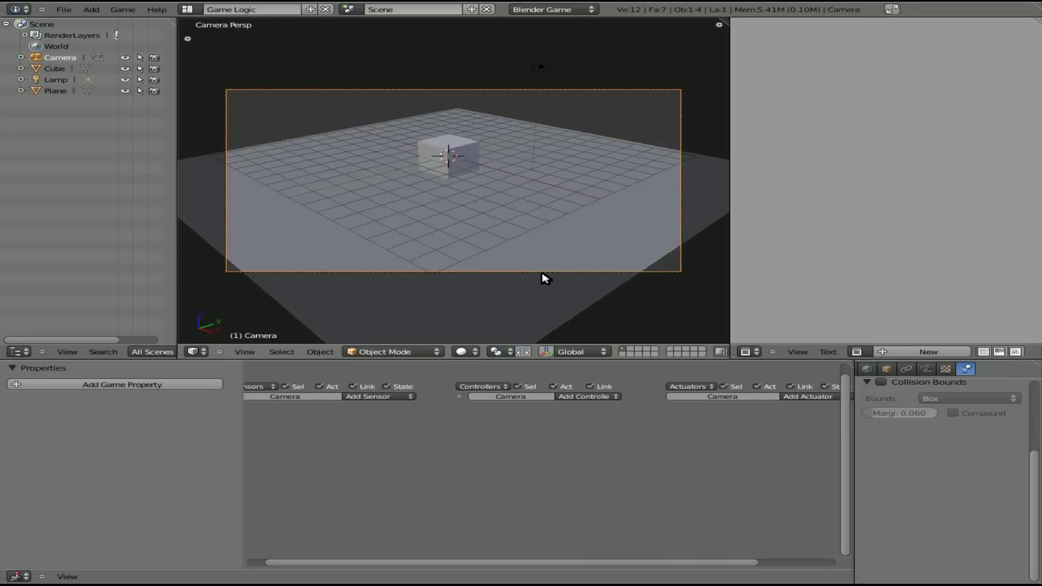
key("g")
key("z")
key("z")
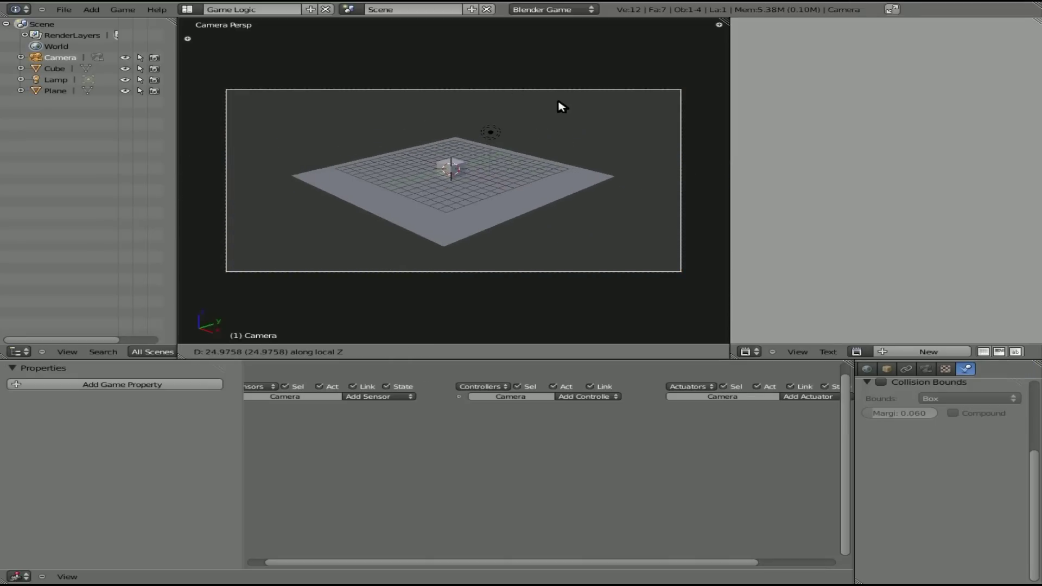
left_click(558, 86)
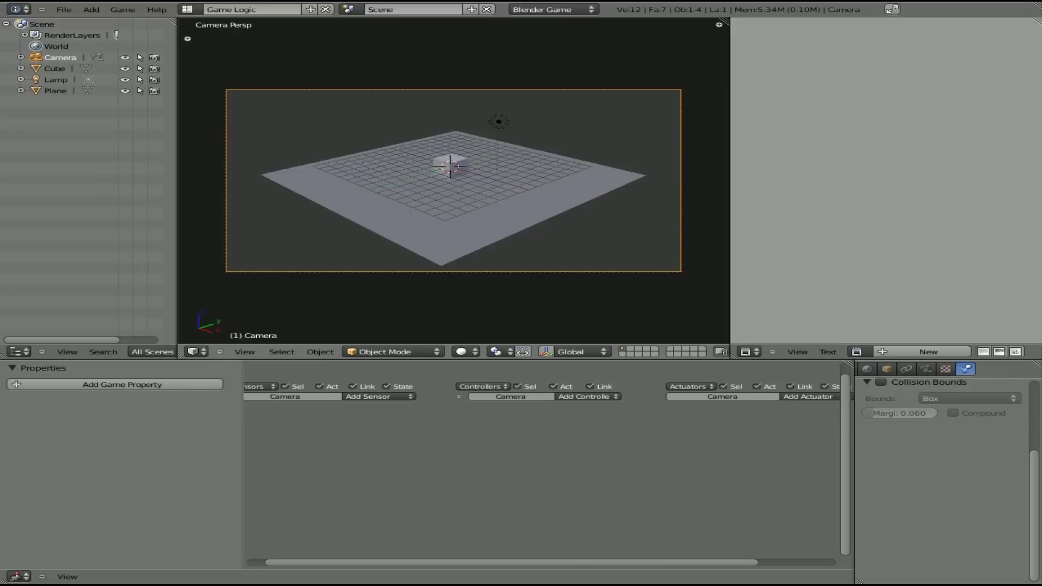
key("p")
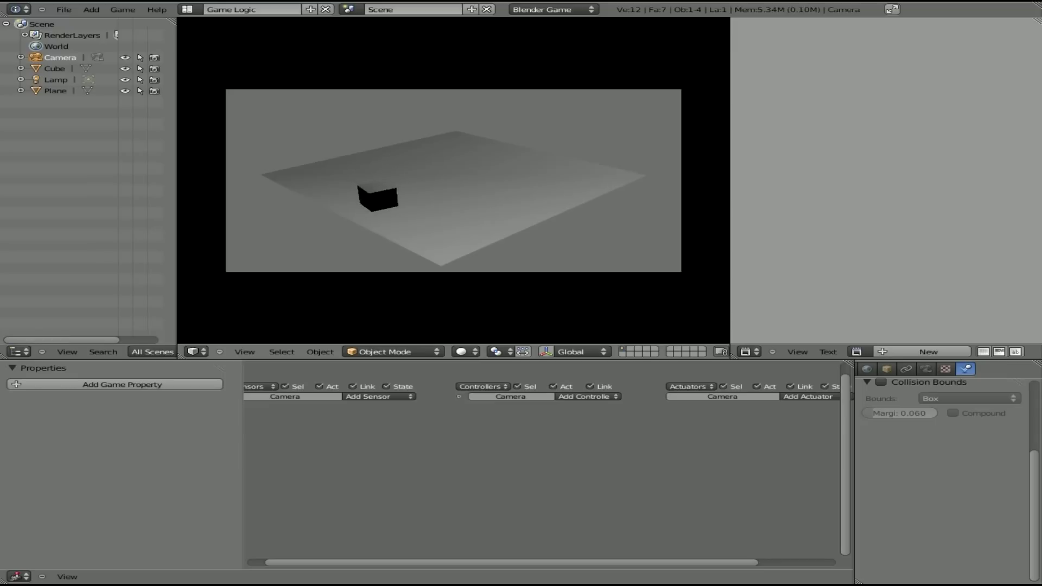
key("Escape")
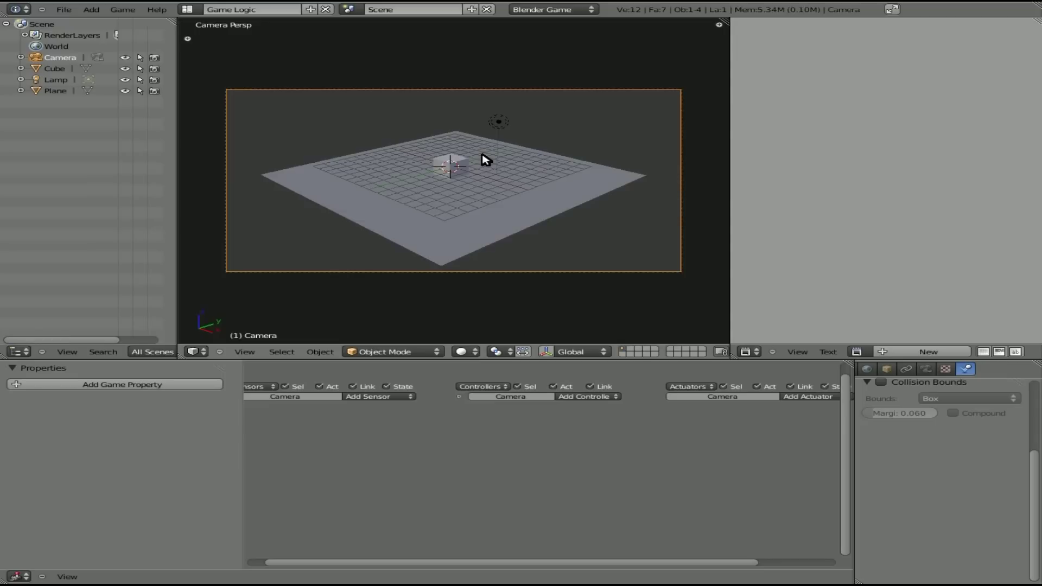
- From the top view, add a UV sphere at the plane's upper-left corner
key("KP_7")
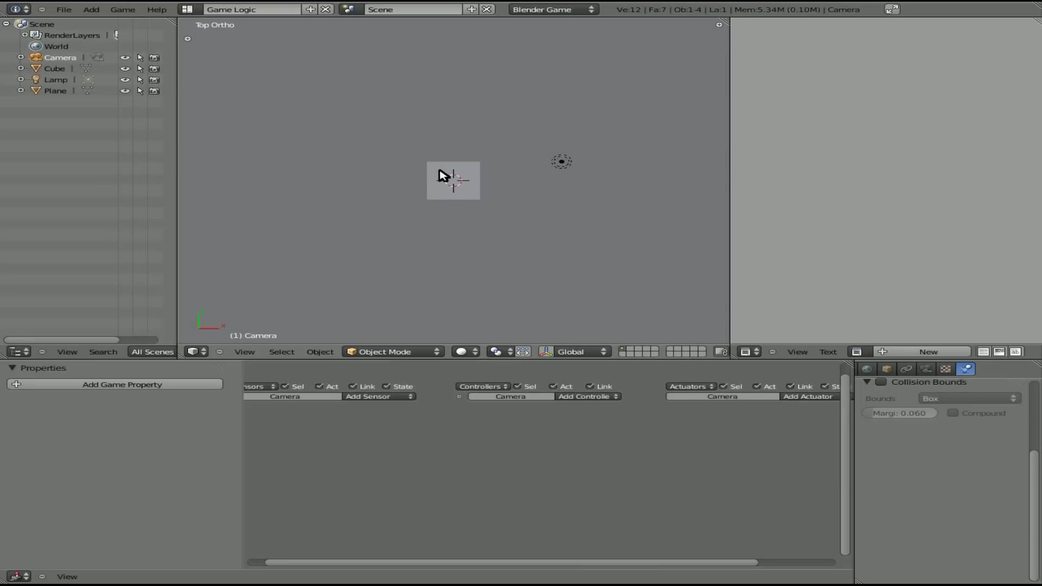
scroll(443, 176, "down", 5)
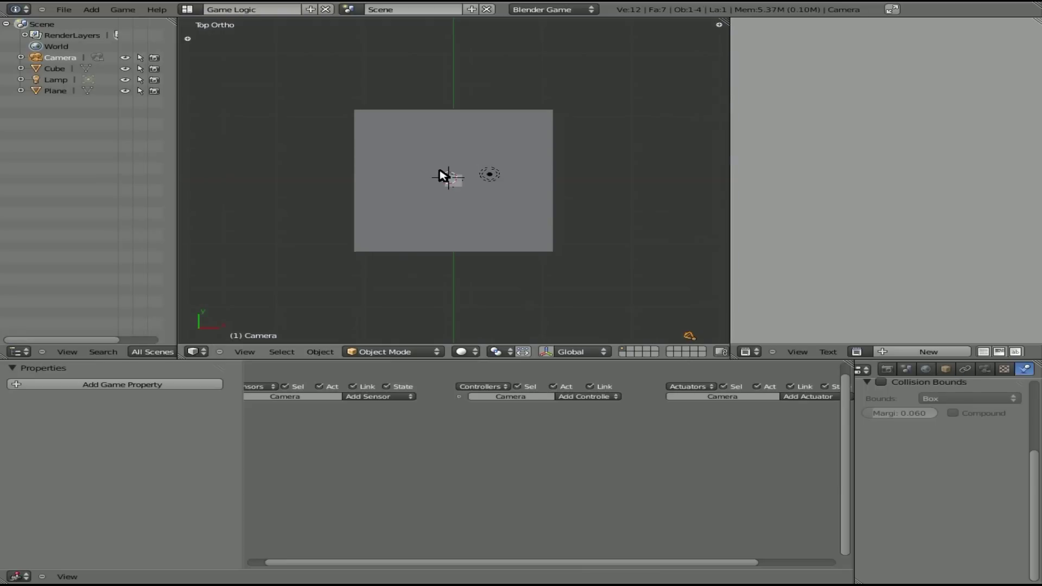
left_click(401, 154)
key("space")
type("sphe")
left_click(521, 171)
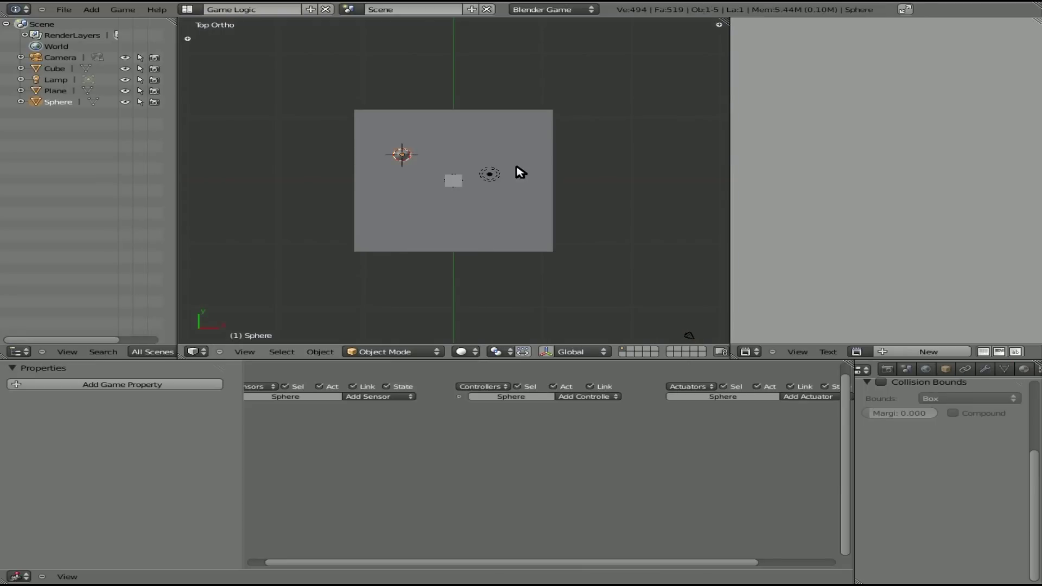
- Give the sphere a game property named 'ball'
key("KP_1")
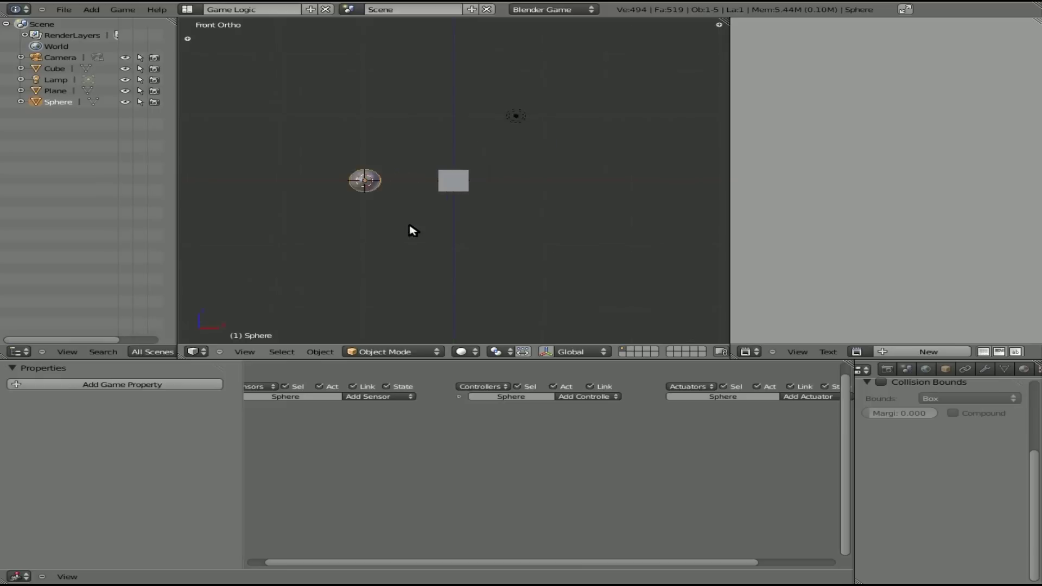
scroll(412, 230, "up", 2)
key("KP_5")
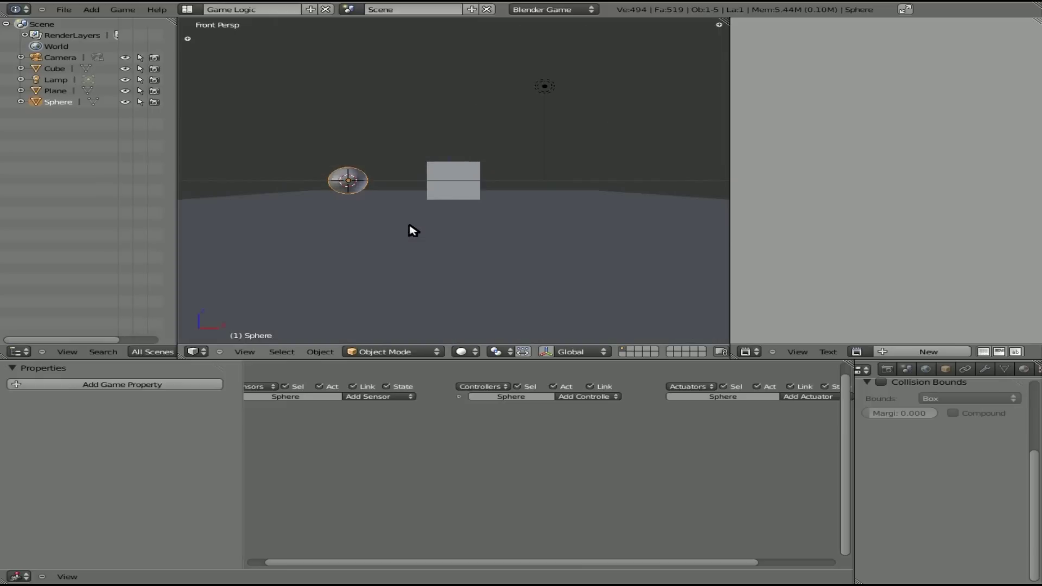
key("KP_5")
key("z")
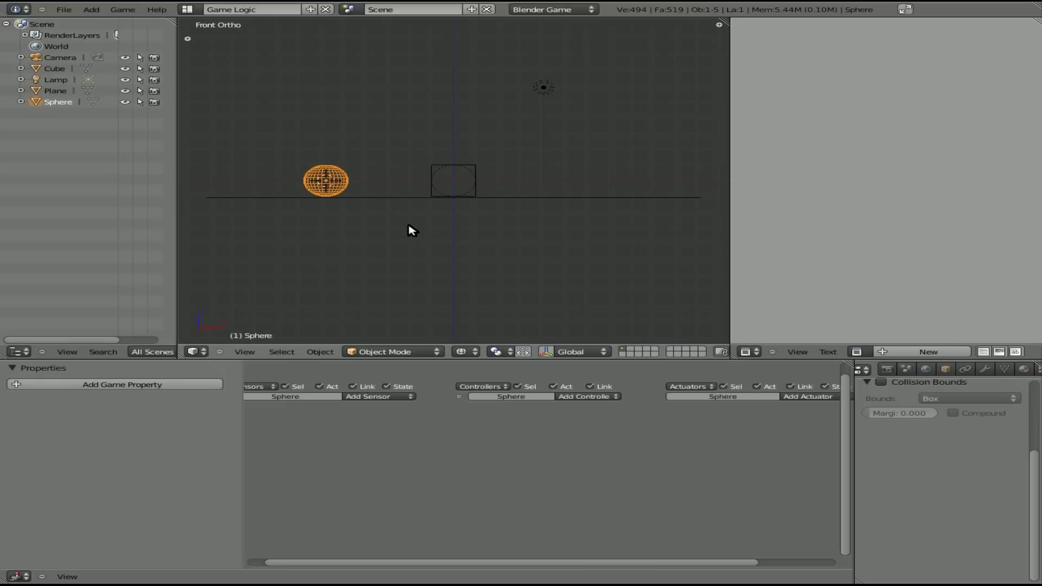
scroll(1024, 369, "down", 2)
scroll(1024, 369, "down", 2)
left_click(133, 384)
left_click(44, 403)
type("ball")
key("Return")
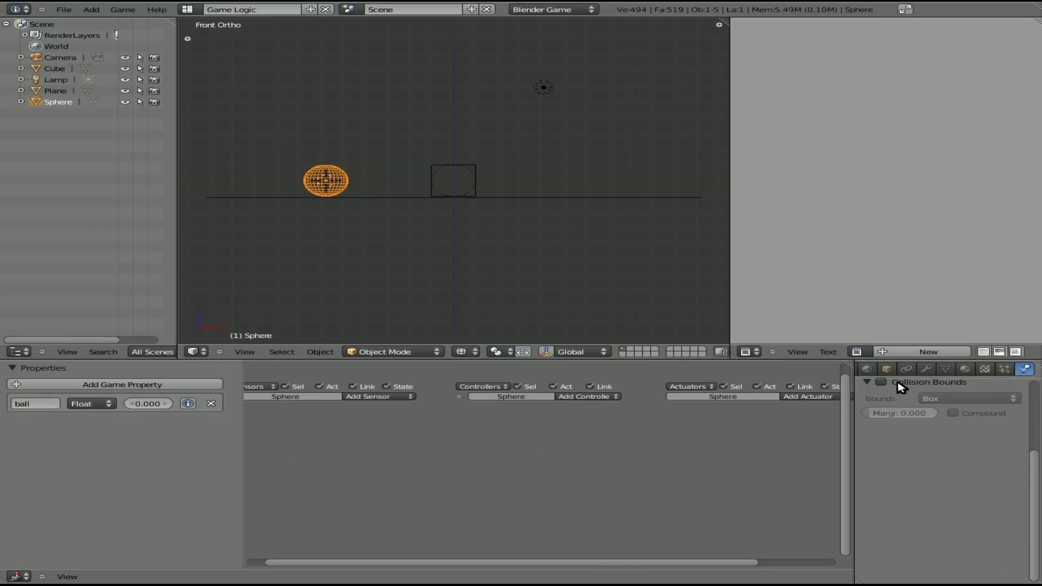
- Make the sphere a Rigid Body with Sphere-shaped collision bounds
scroll(937, 407, "up", 5)
left_click(955, 425)
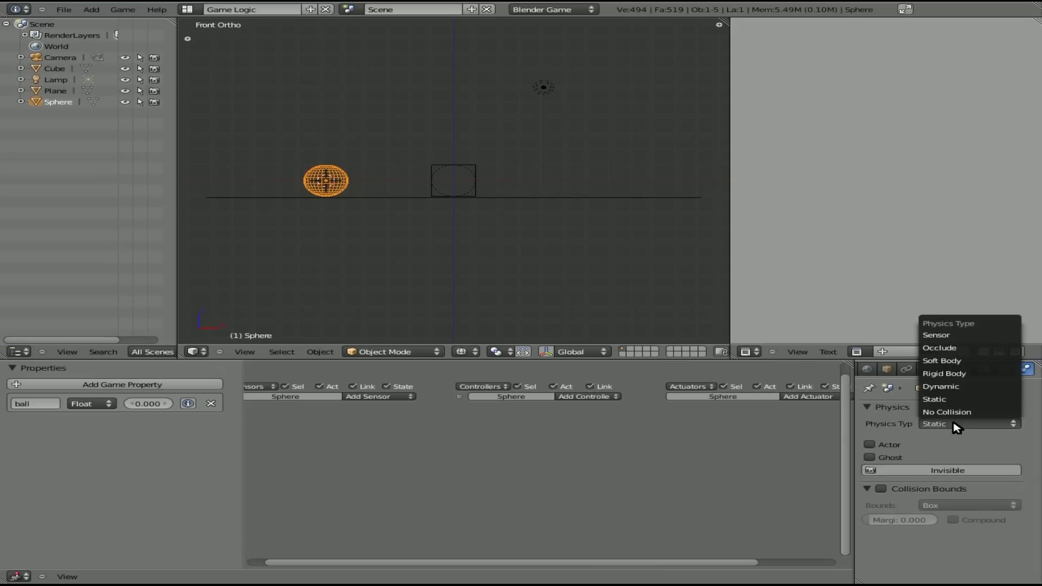
left_click(947, 375)
scroll(898, 477, "down", 5)
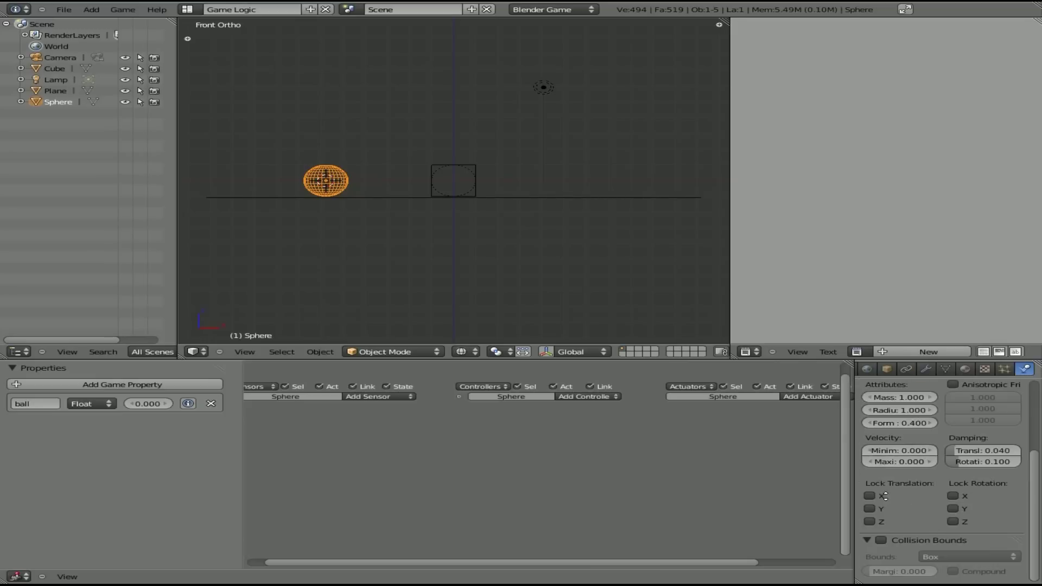
left_click(880, 540)
left_click(996, 559)
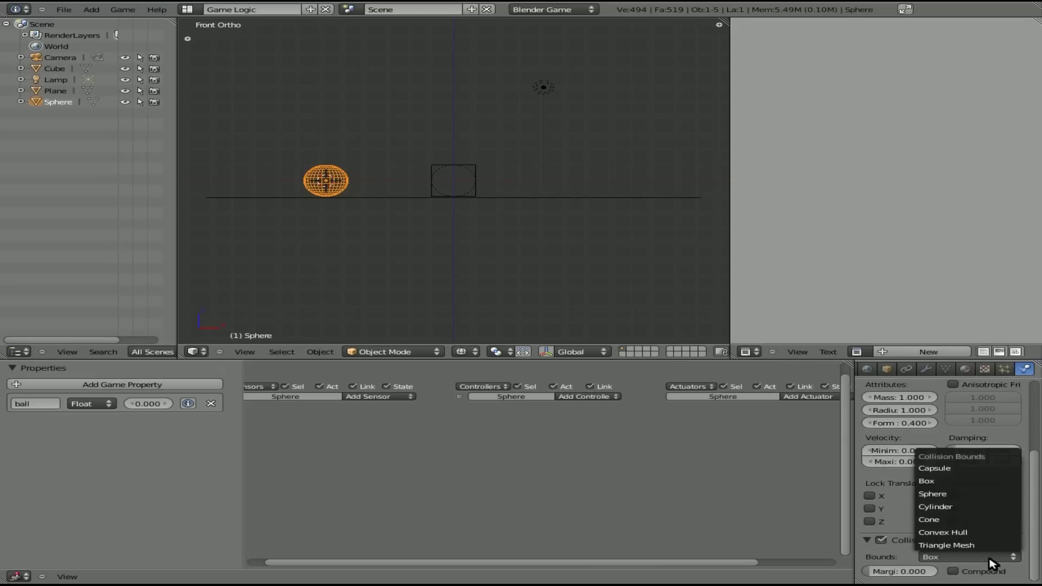
left_click(903, 493)
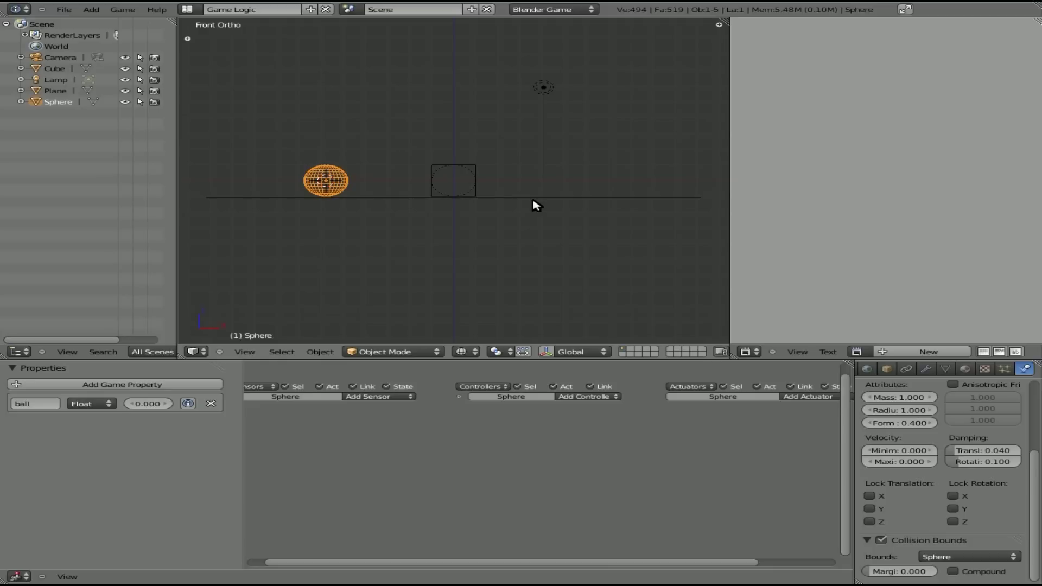
- Test-run the game, then play it again in solid shading from the camera view
key("p")
key("Escape")
key("z")
key("KP_0")
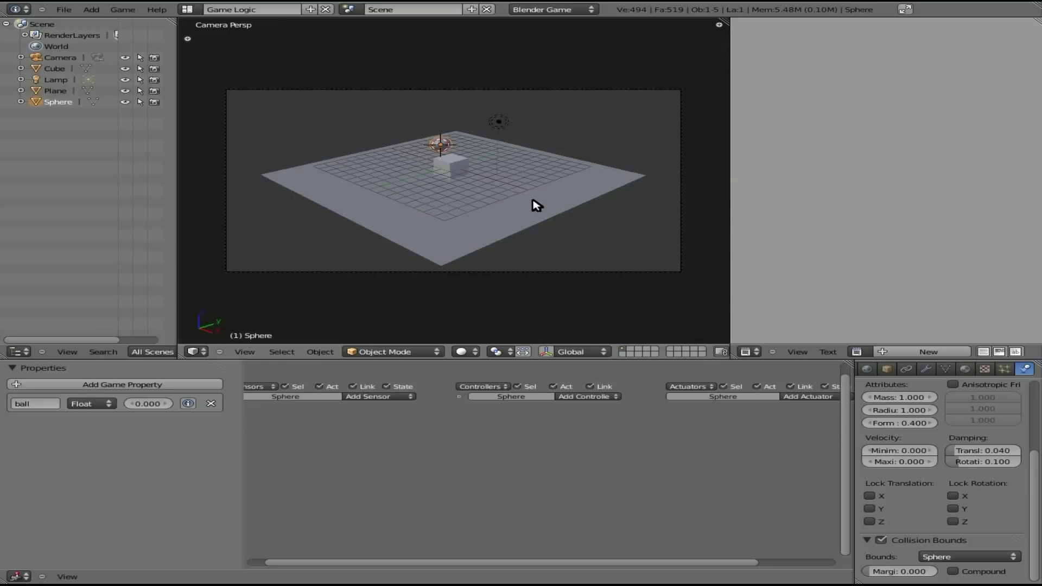
key("p")
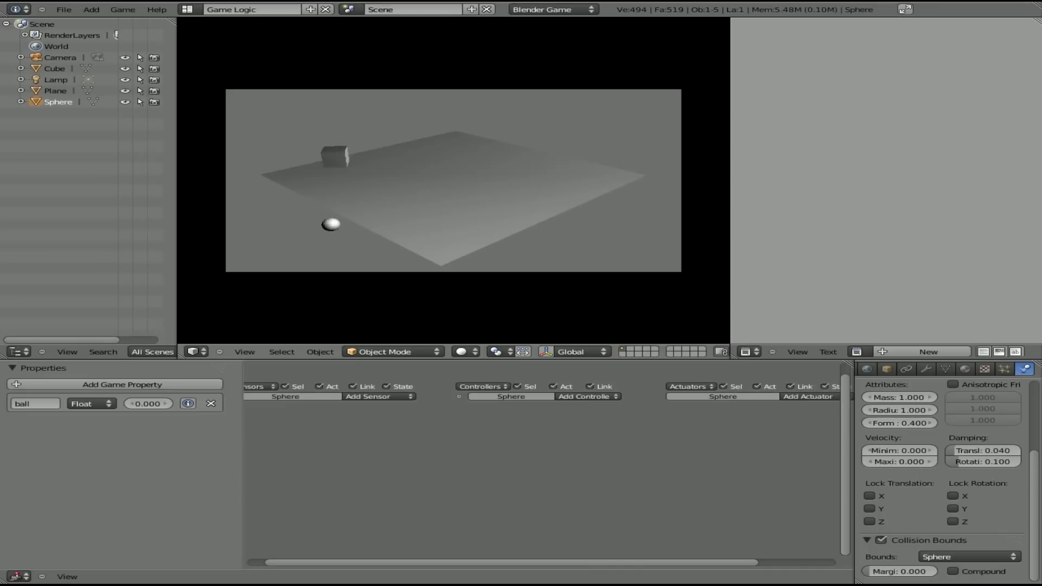
key("Escape")
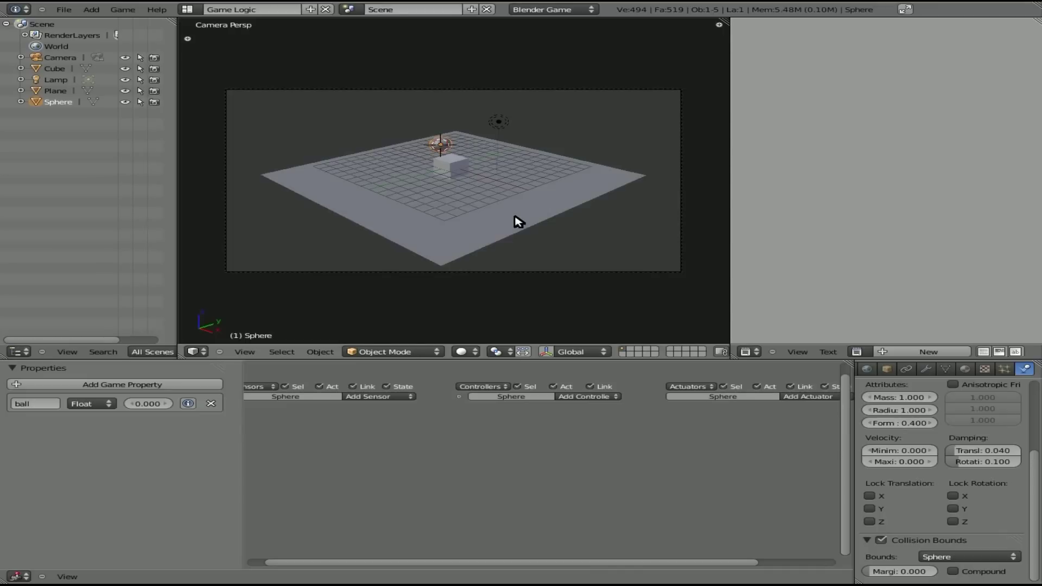
- From the top view, add a second plane and scale it up to about 6.7
key("KP_7")
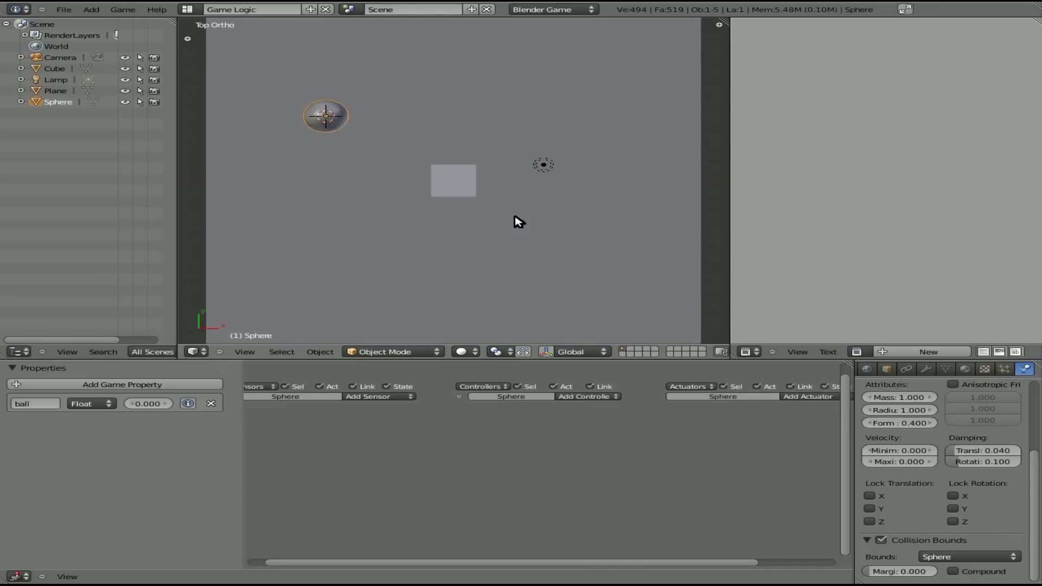
scroll(518, 222, "down", 6)
key("space")
type("plane")
key("Return")
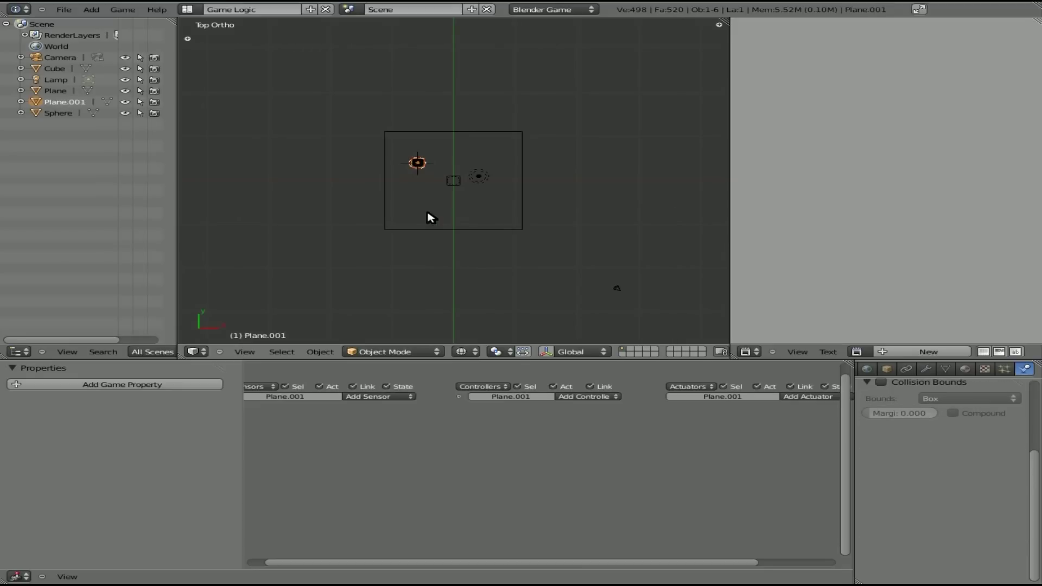
key("s")
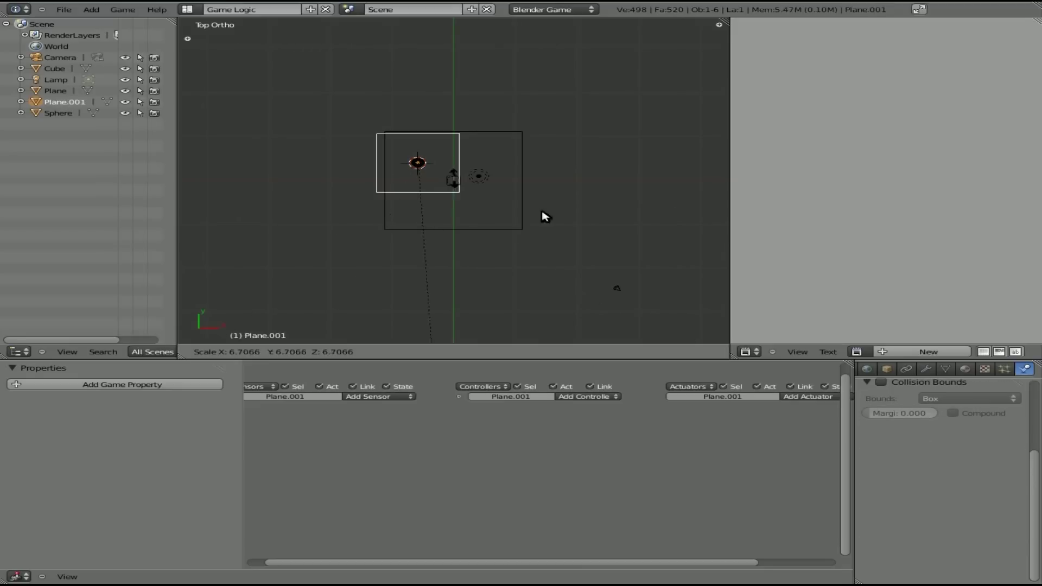
left_click(708, 300)
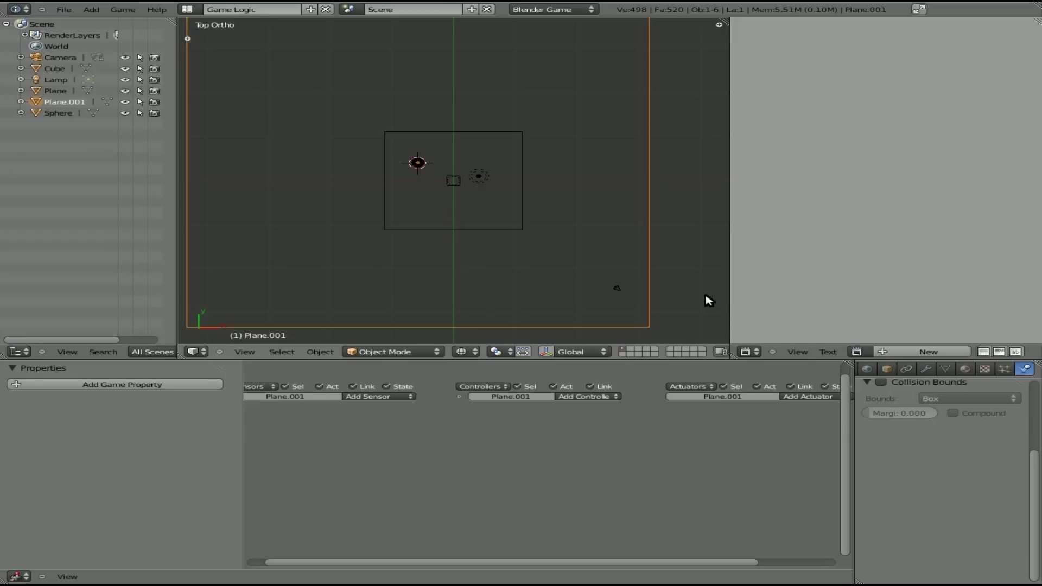
- Drop the new plane about 15 units below the ground plane
key("g")
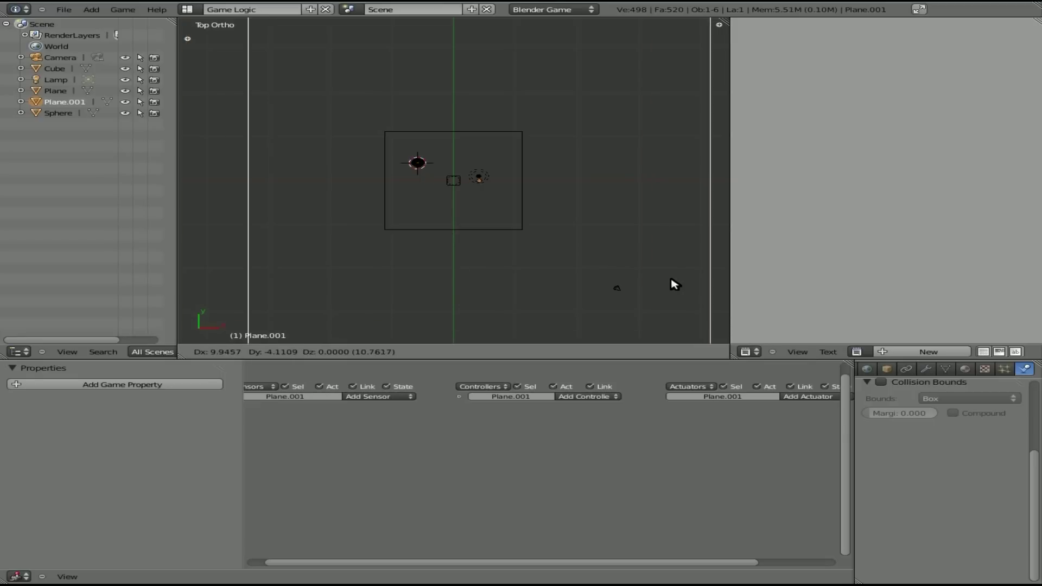
left_click(647, 283)
key("KP_1")
key("g")
key("z")
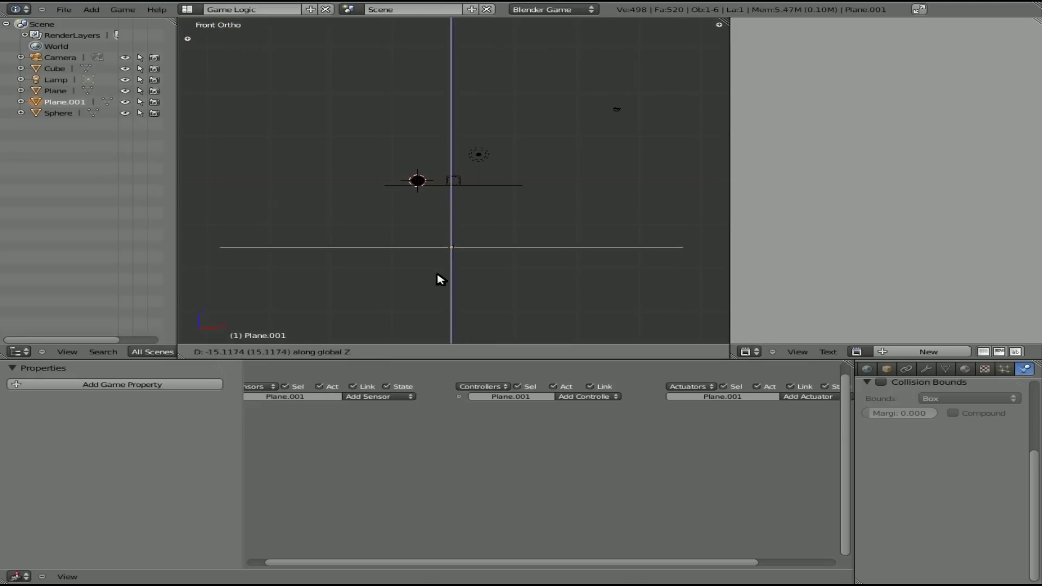
left_click(440, 285)
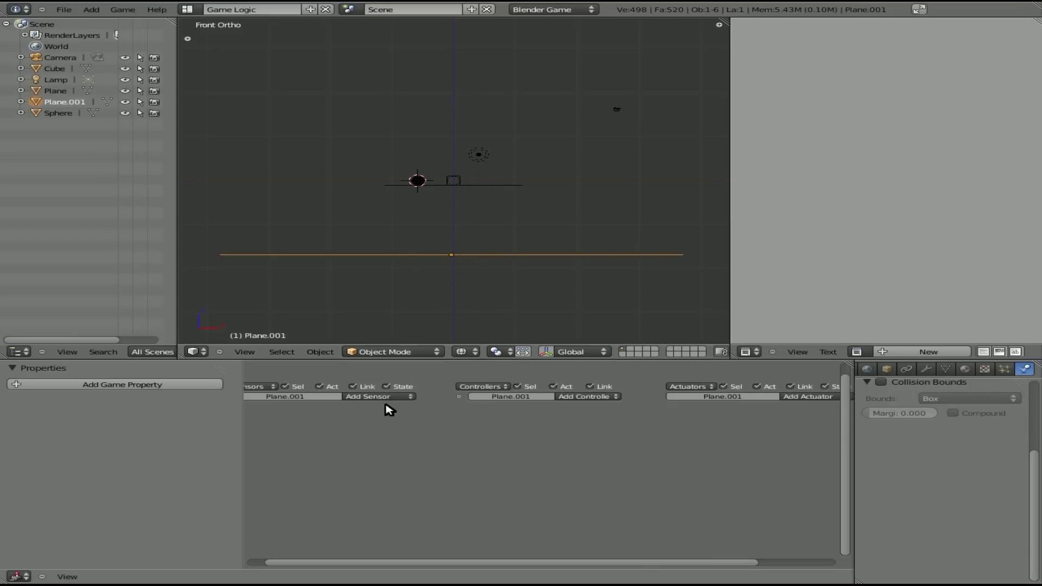
- Give Plane.001 an Integer game property named score with starting value 1
middle_click_drag(389, 410, 435, 417)
left_click(430, 410)
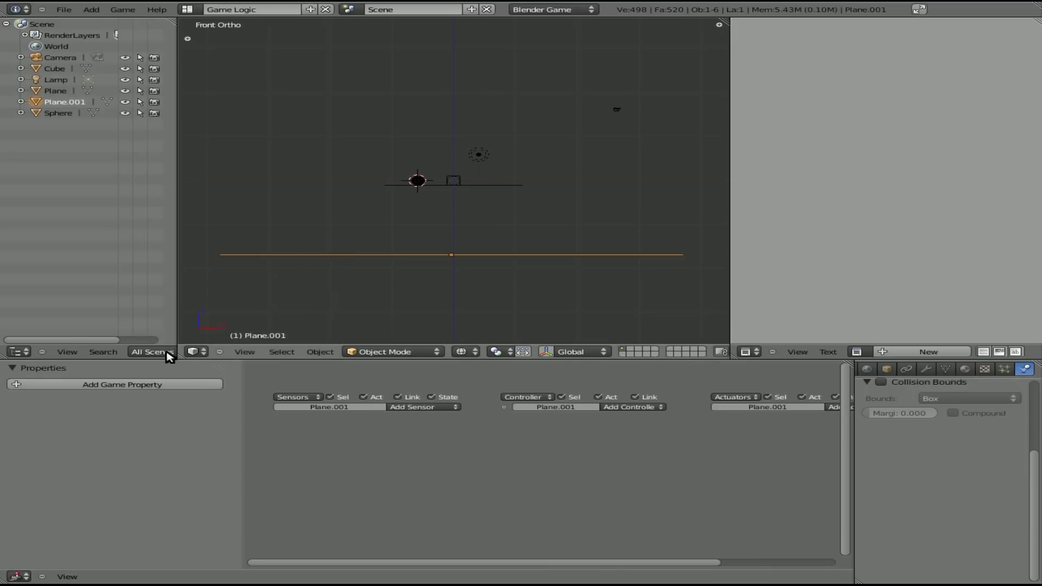
left_click(128, 387)
left_click(47, 404)
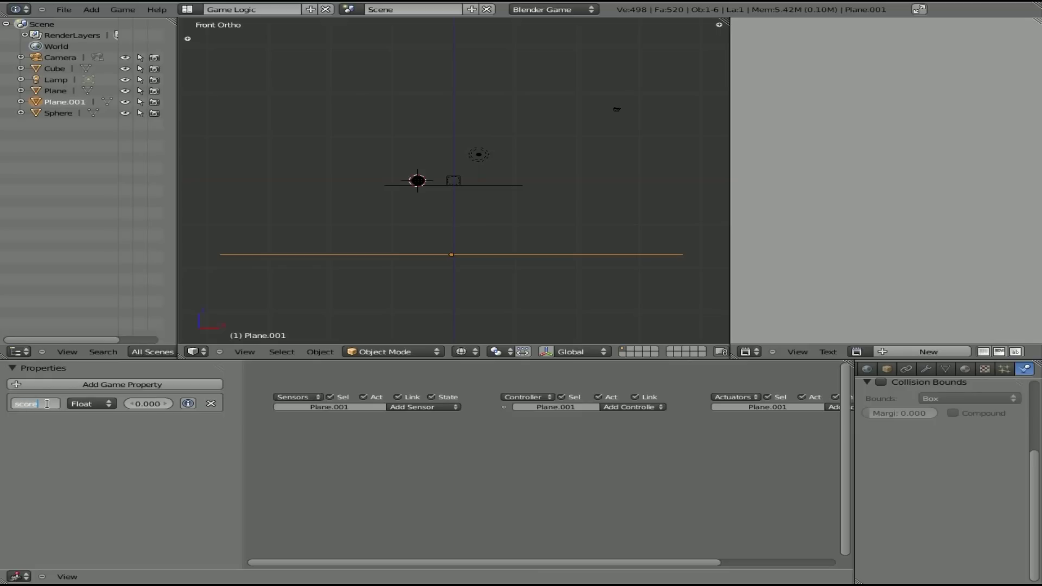
left_click(91, 403)
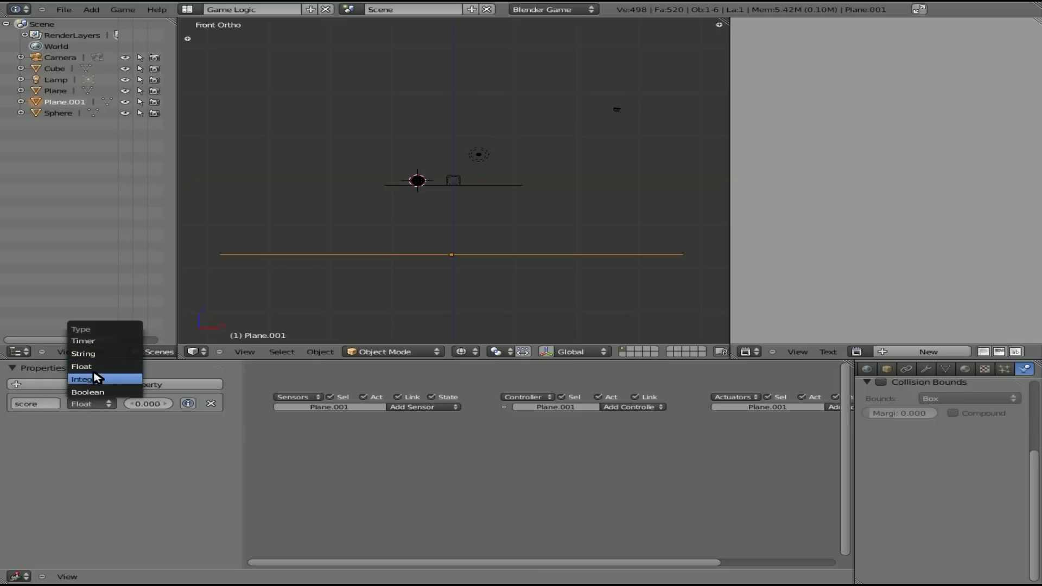
left_click(101, 380)
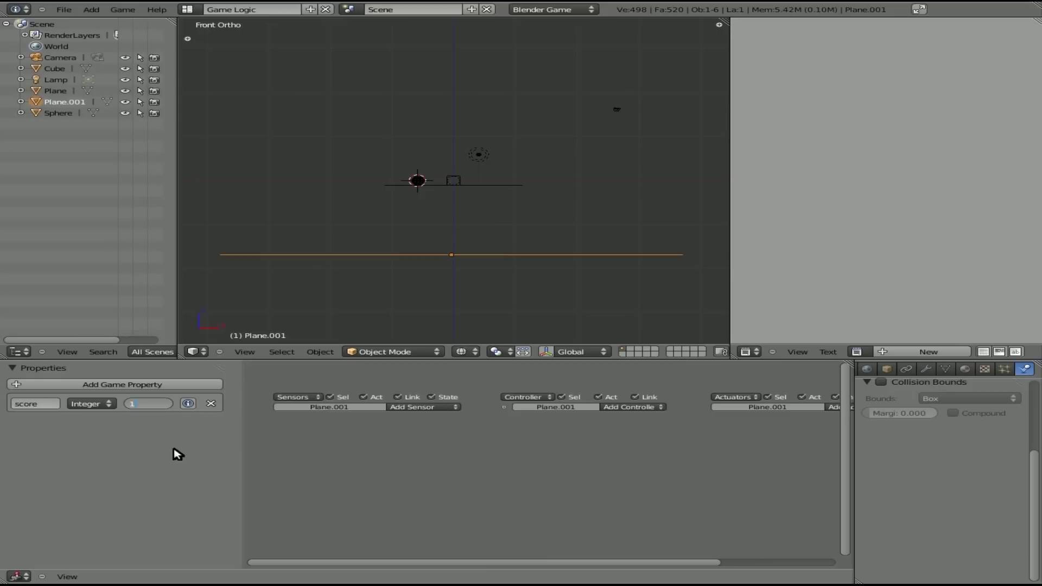
key("Return")
- Add a Collision sensor filtered to the ball property, plus an And controller
left_click(435, 406)
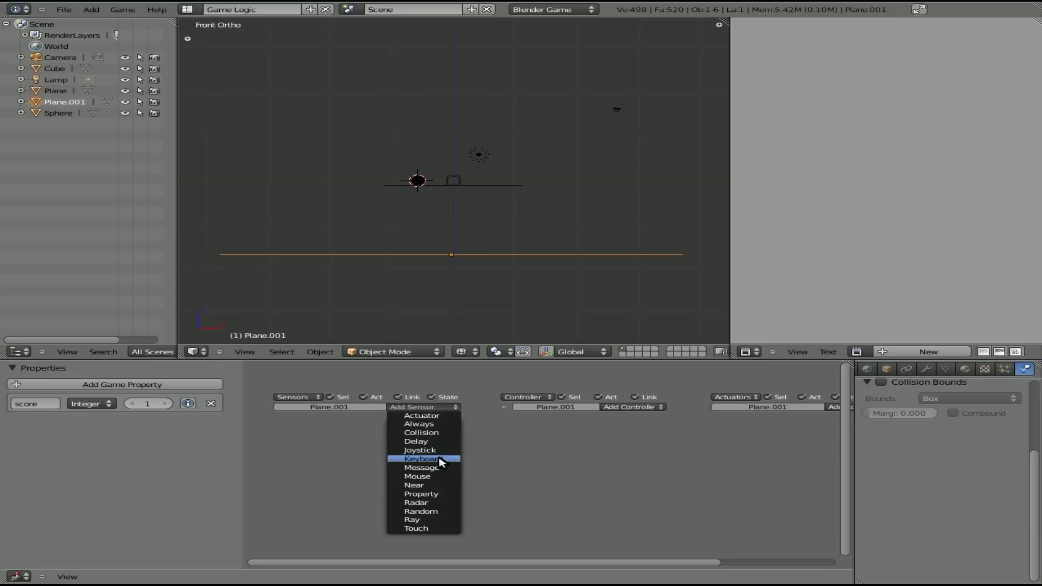
left_click(438, 433)
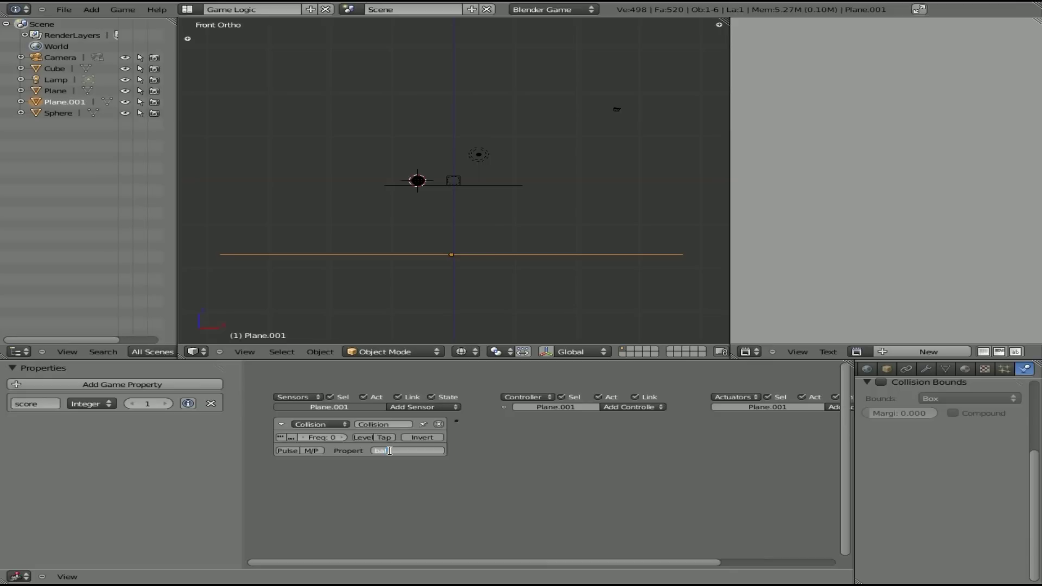
key("Return")
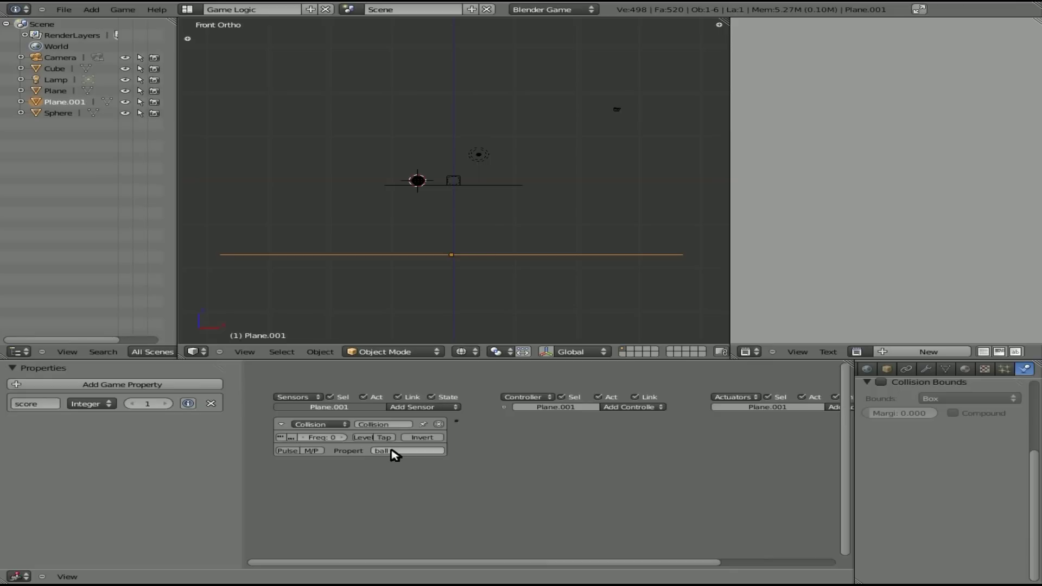
right_click(419, 181)
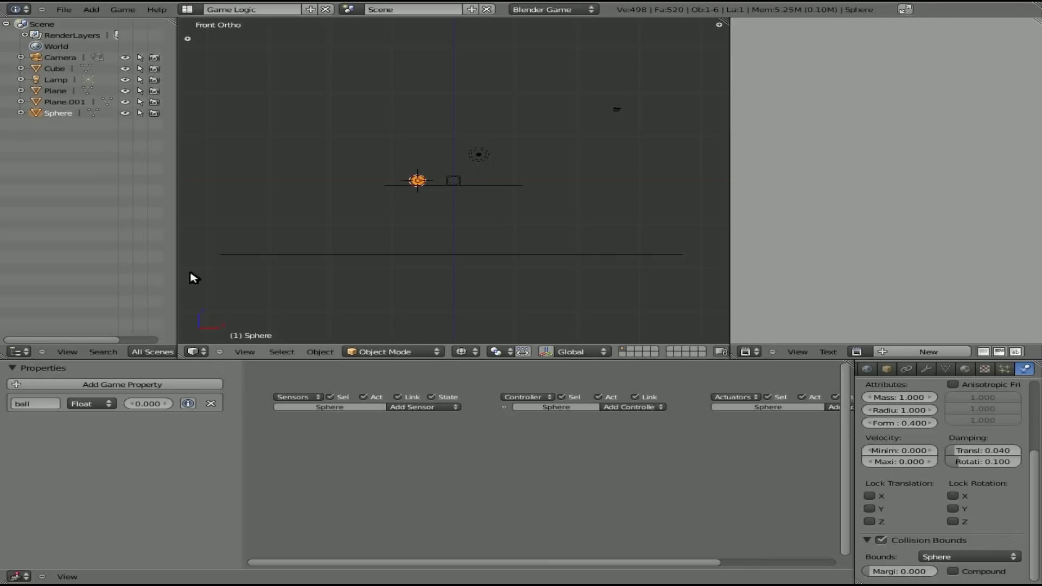
right_click(423, 255)
left_click(658, 407)
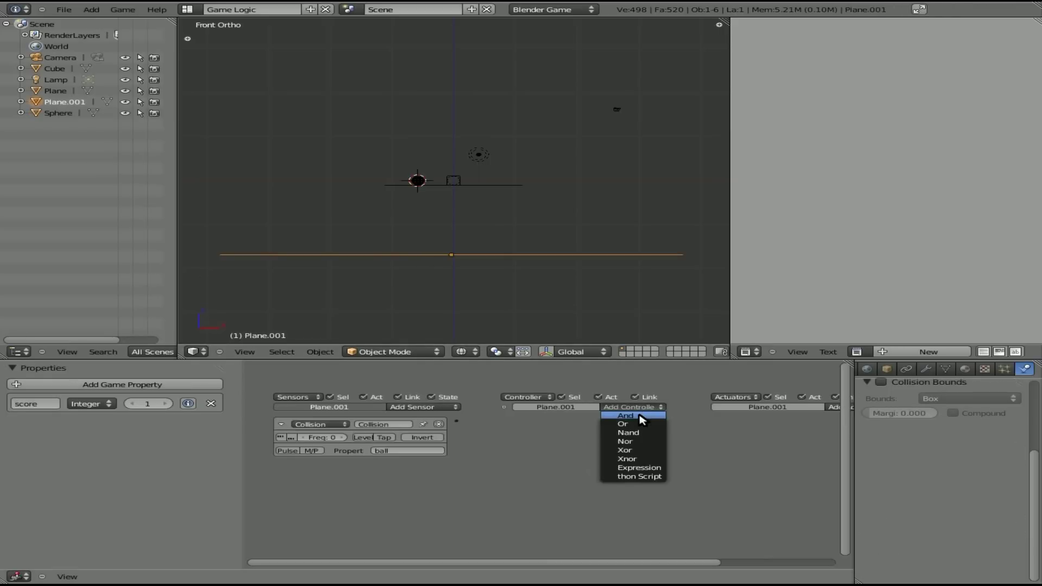
left_click(642, 419)
- Link the Collision sensor to And and add a Property actuator assigning score-1
middle_click_drag(843, 396, 715, 400)
left_click(724, 410)
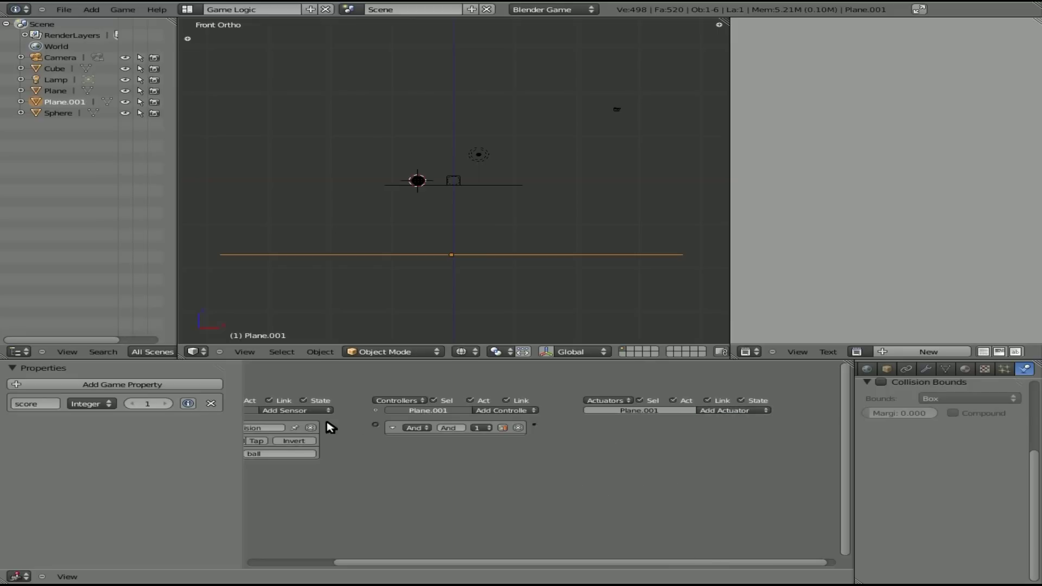
left_click_drag(329, 425, 375, 424)
left_click(736, 410)
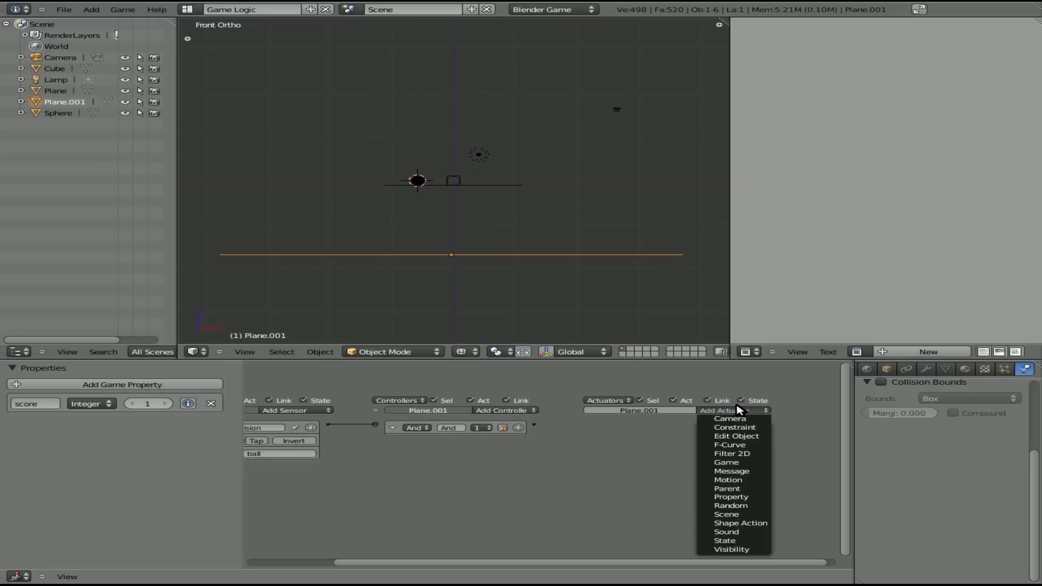
left_click(754, 496)
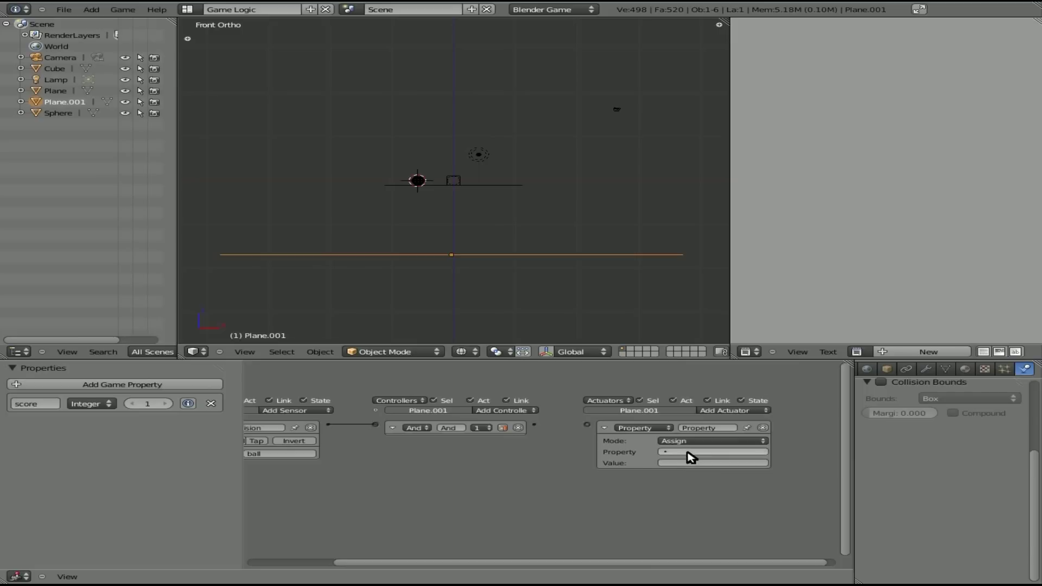
left_click(687, 453)
left_click(688, 460)
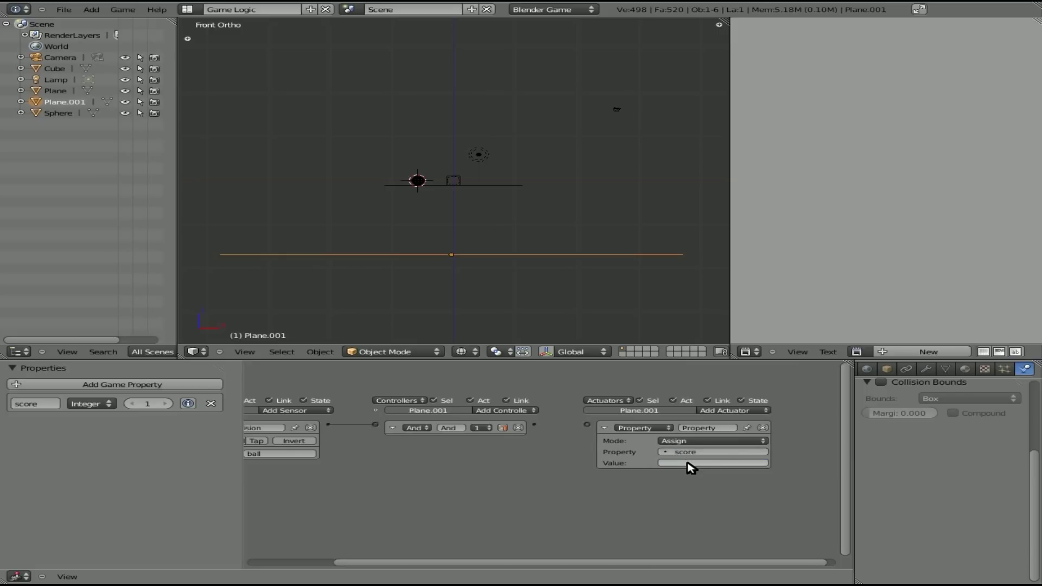
left_click(686, 463)
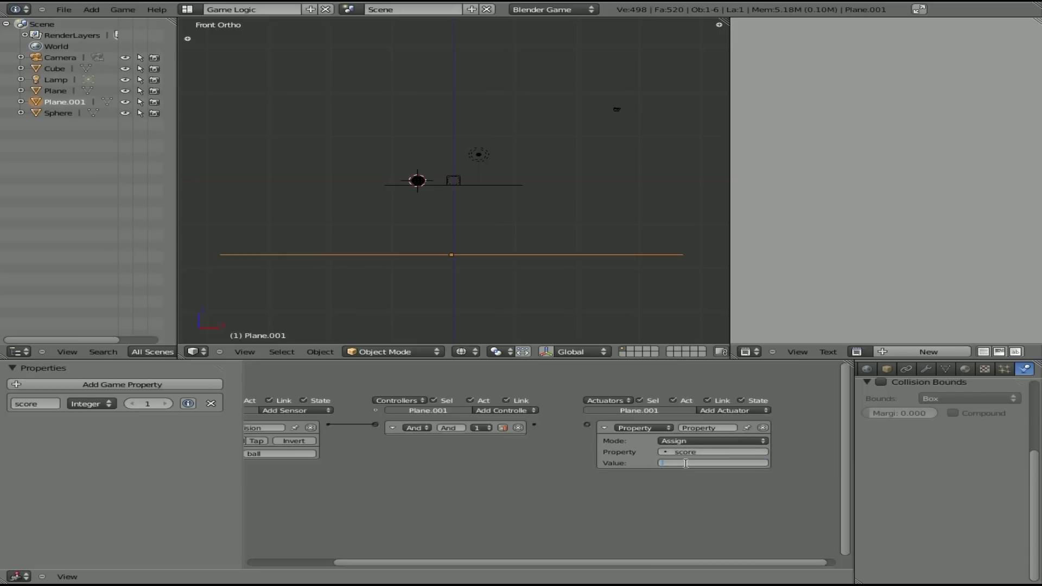
type("score-1")
key("Return")
- Connect the And controller to the Property actuator and collapse the finished bricks
left_click_drag(532, 425, 587, 424)
left_click(605, 427)
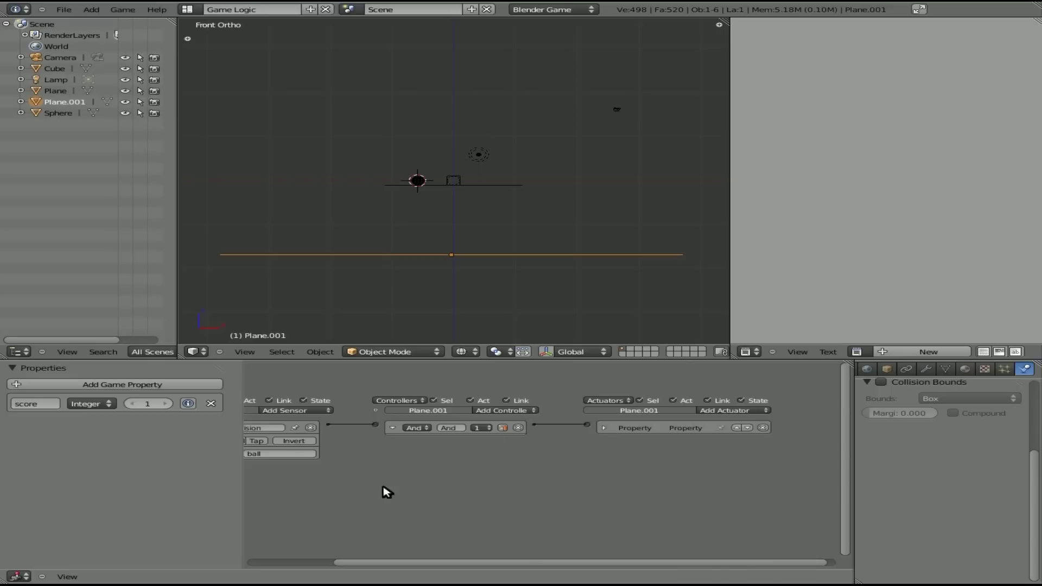
middle_click_drag(384, 488, 514, 456)
left_click(261, 404)
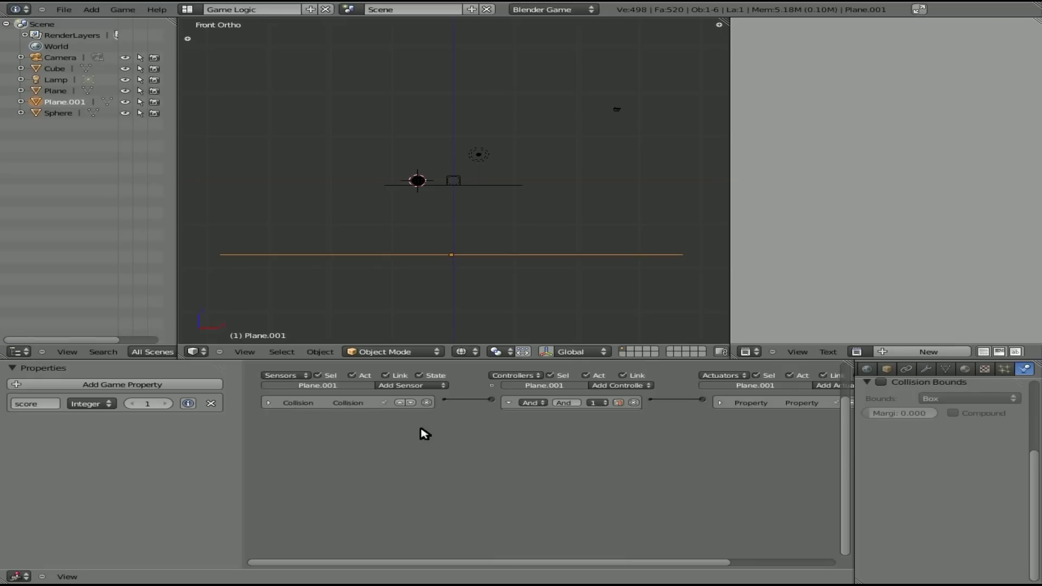
mouse_move(423, 430)
middle_mouse_down()
mouse_move(382, 444)
mouse_move(423, 447)
middle_mouse_up()
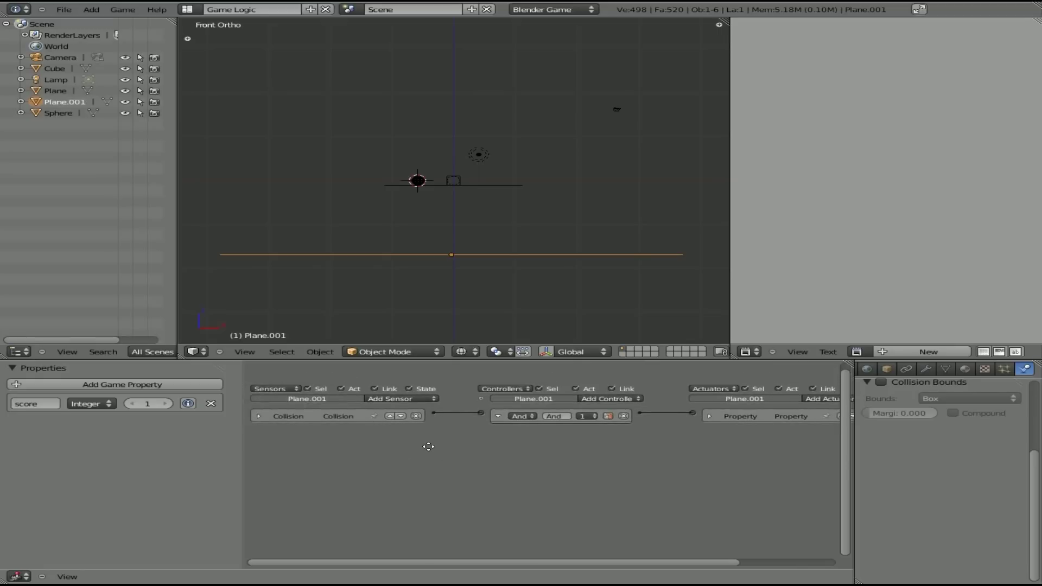
- On the sphere, add a Collision sensor filtered to score and an And controller
right_click(418, 181)
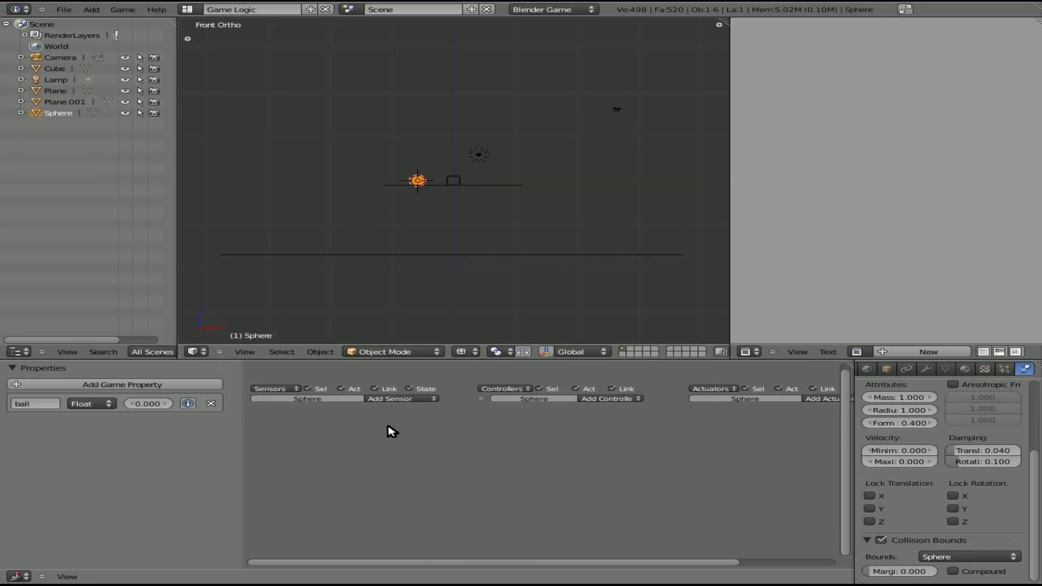
left_click(400, 398)
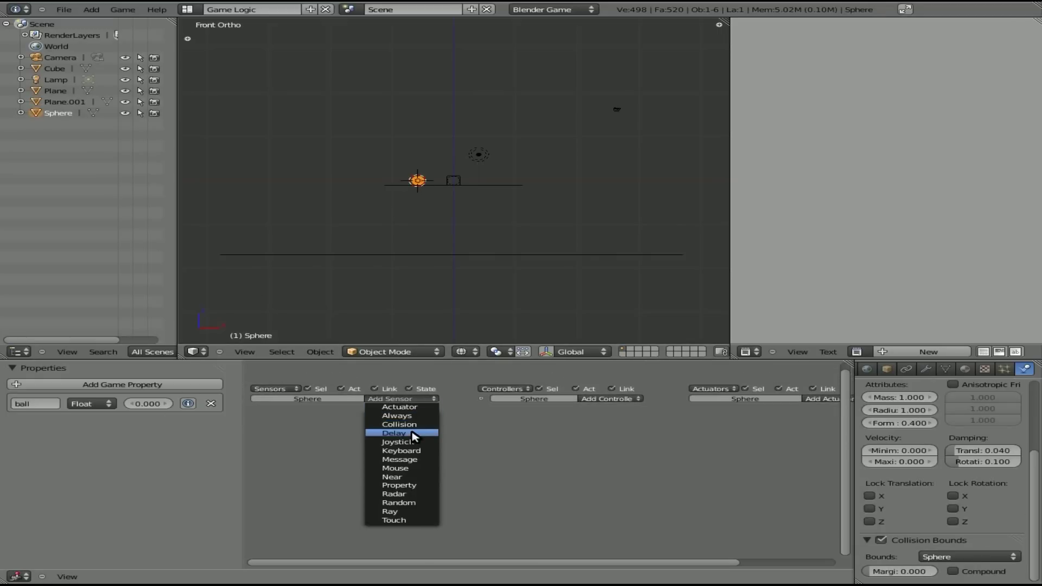
left_click(415, 425)
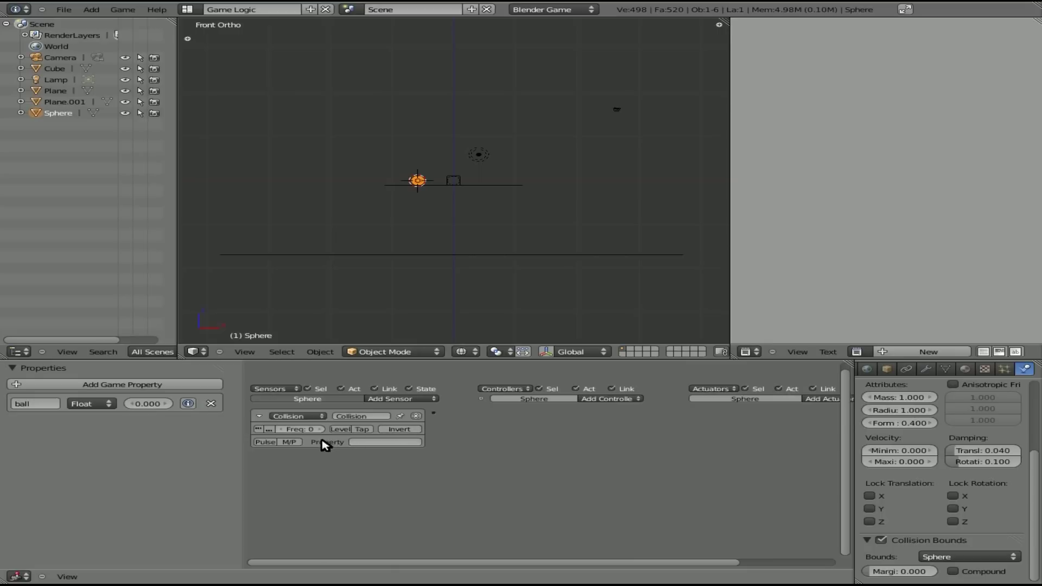
left_click(354, 442)
left_click(615, 400)
left_click(617, 408)
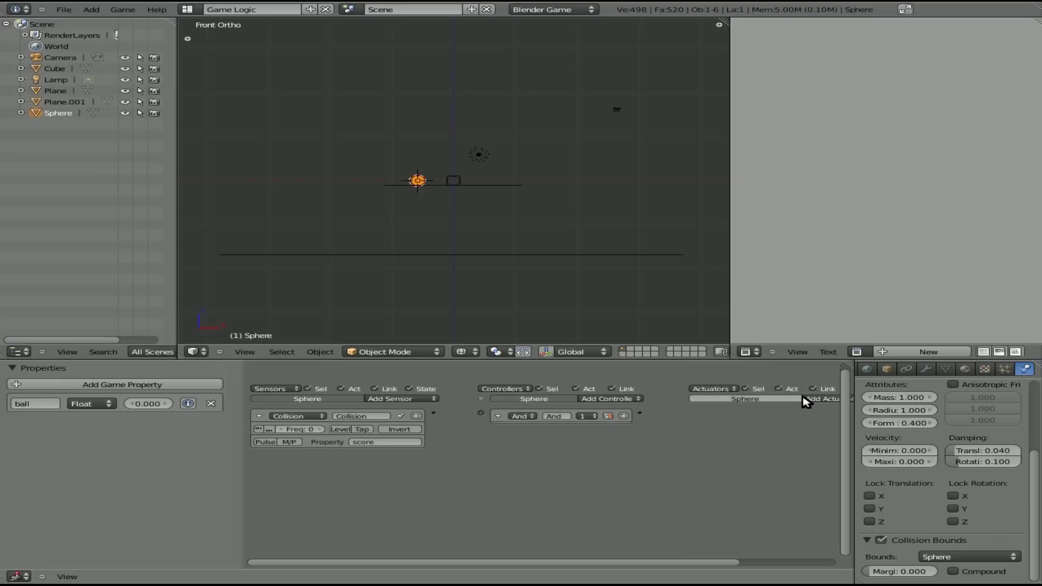
- Add an Edit Object actuator set to End Object, wire sensor-And-actuator, then reselect Plane.001
left_click(822, 401)
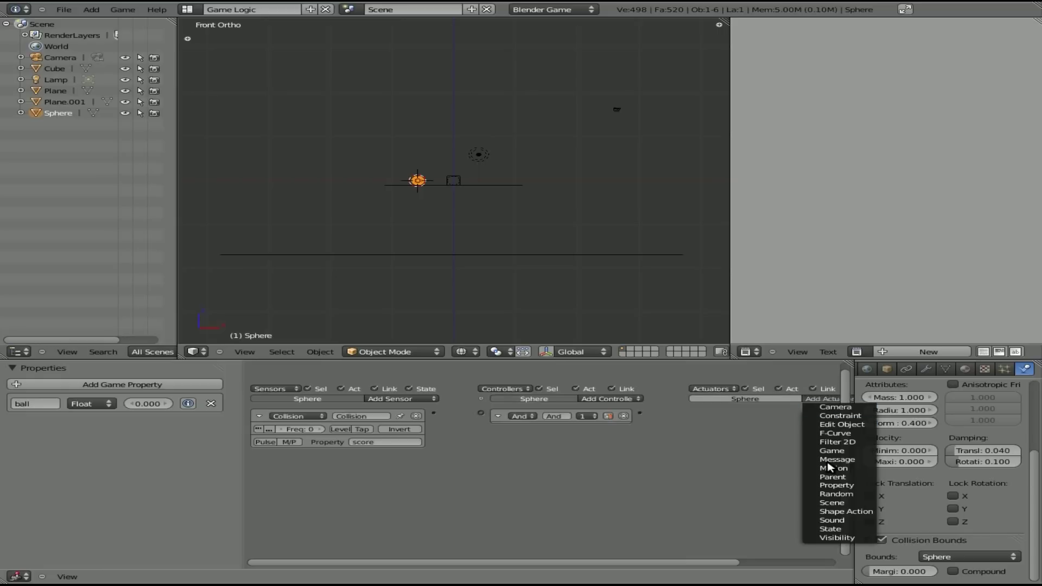
left_click(836, 425)
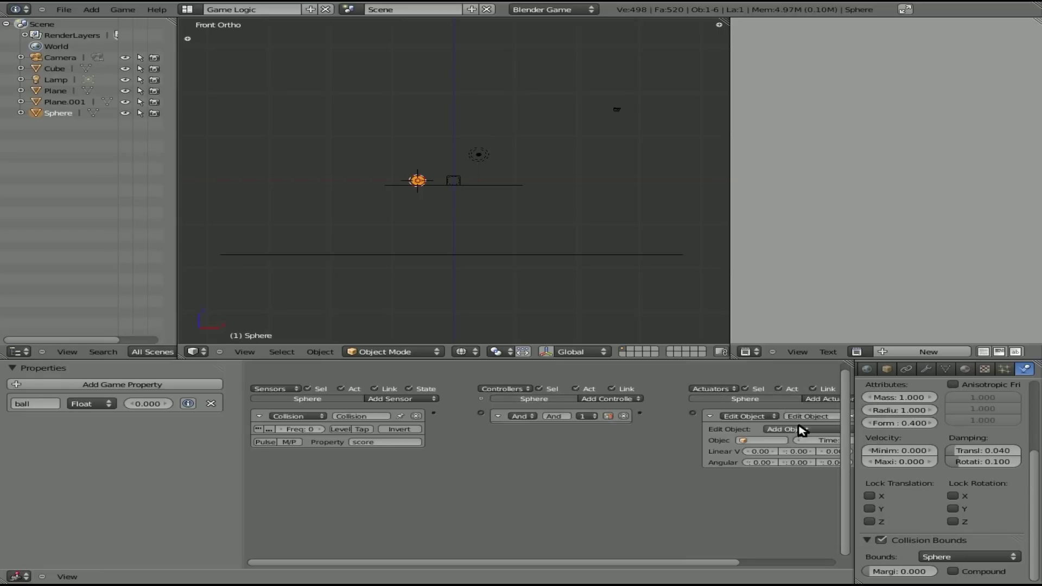
left_click(772, 430)
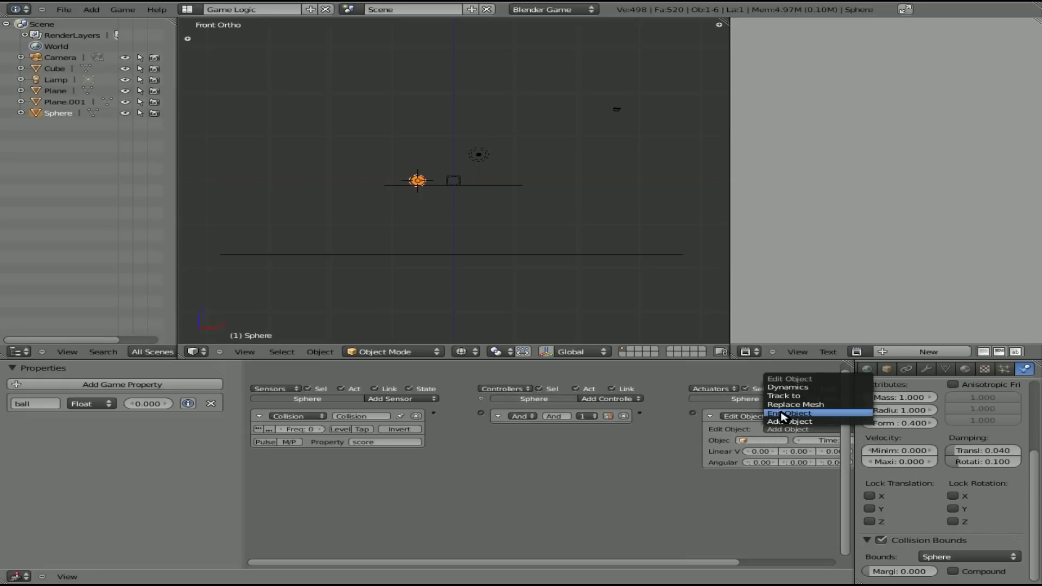
left_click(782, 414)
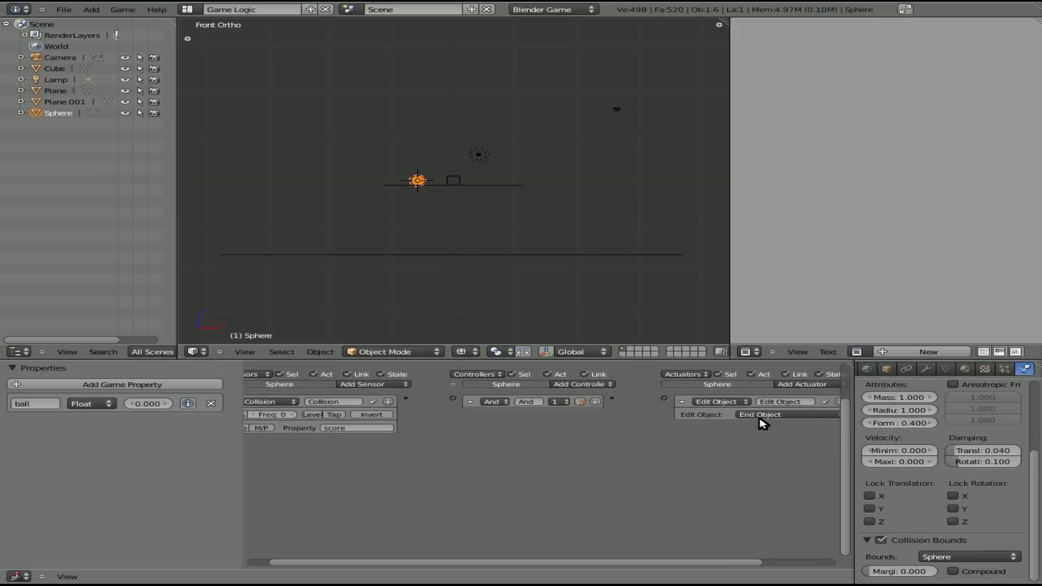
left_click(761, 416)
left_click_drag(612, 398, 663, 398)
left_click_drag(407, 399, 454, 399)
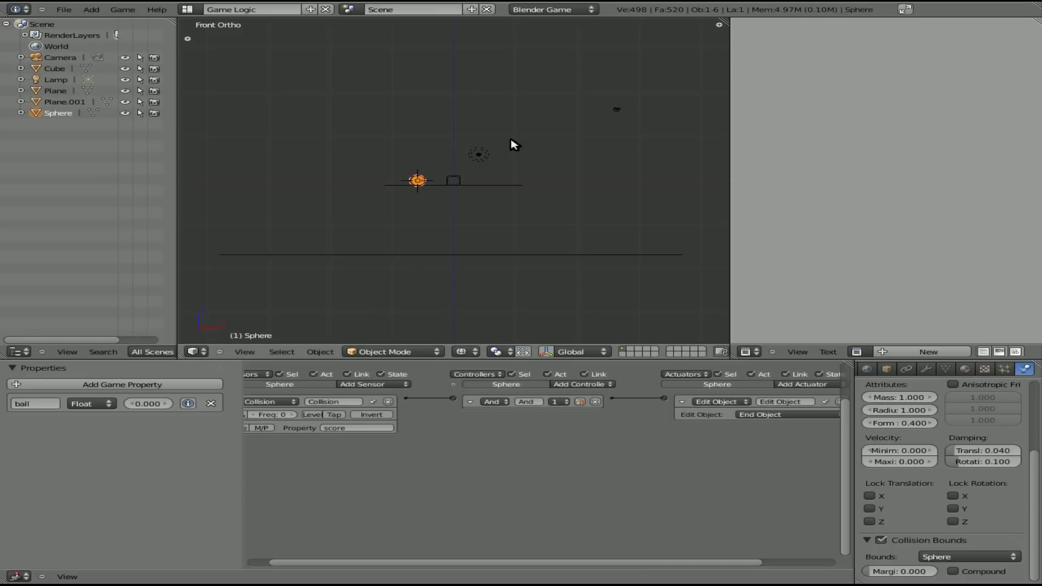
right_click(489, 255)
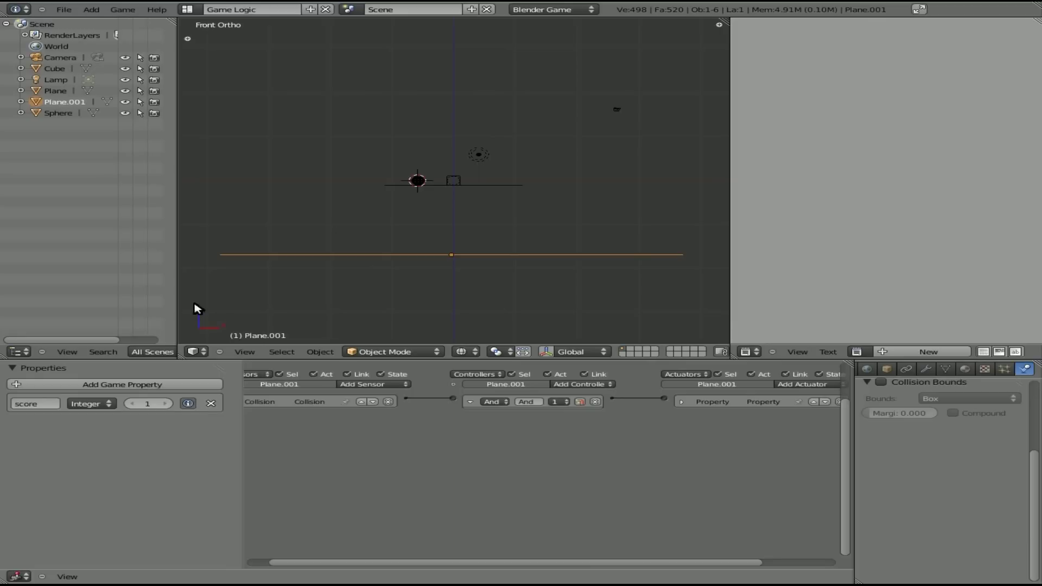
- Enable Show Debug Properties, then play-test from the camera view and stop
left_click(117, 12)
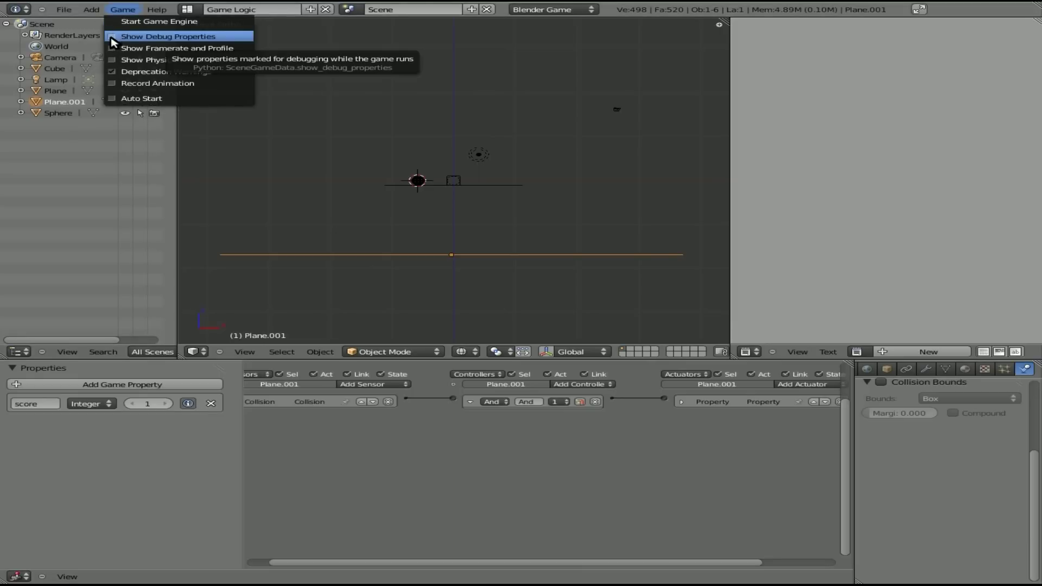
left_click(112, 38)
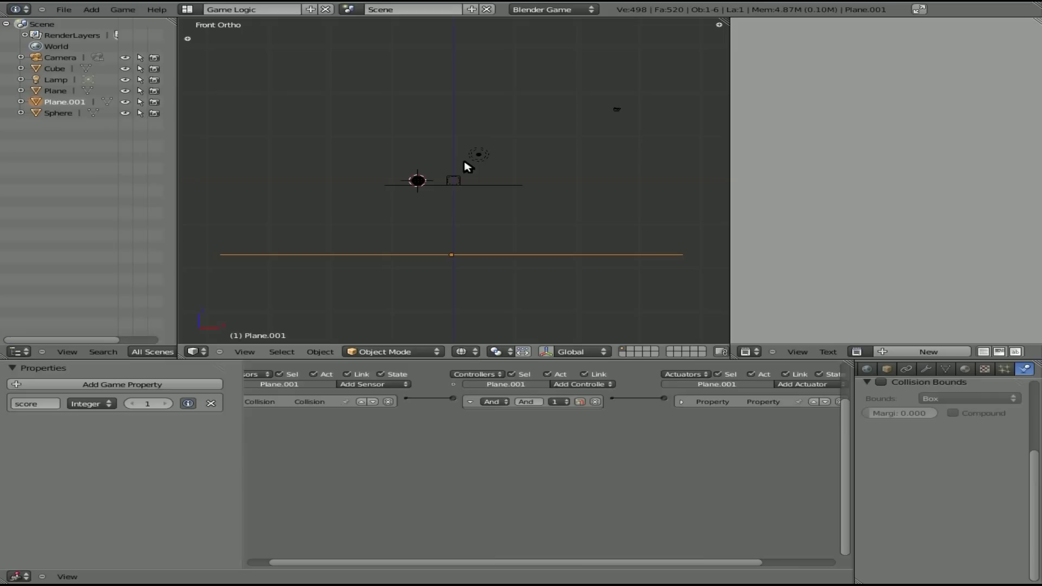
key("KP_0")
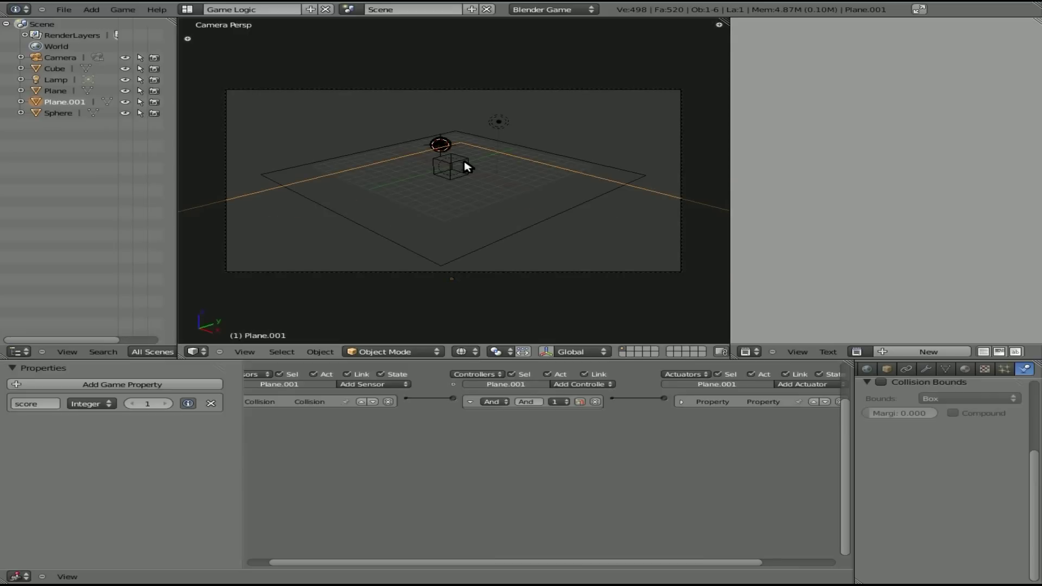
key("p")
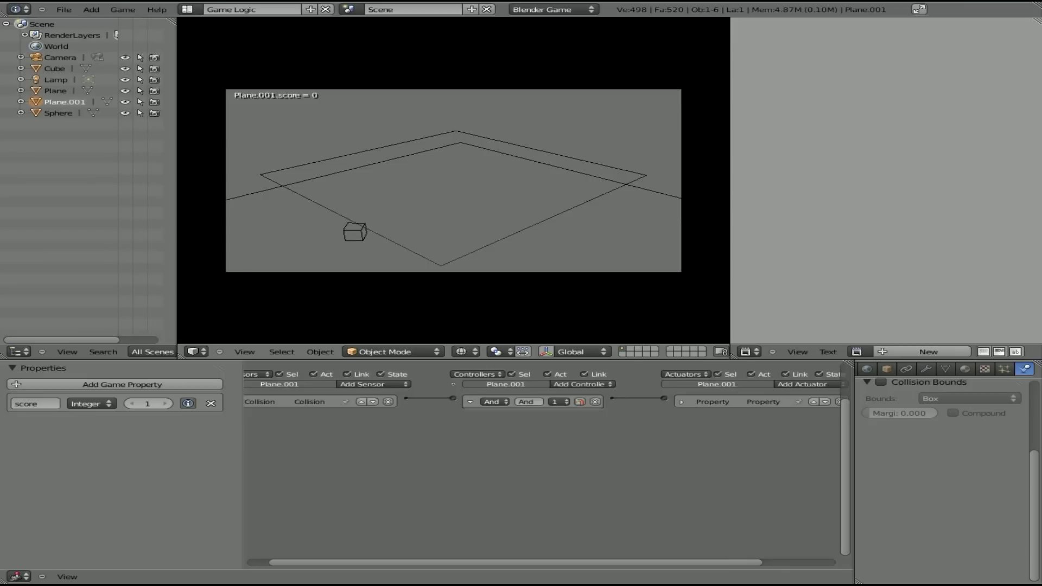
key("Escape")
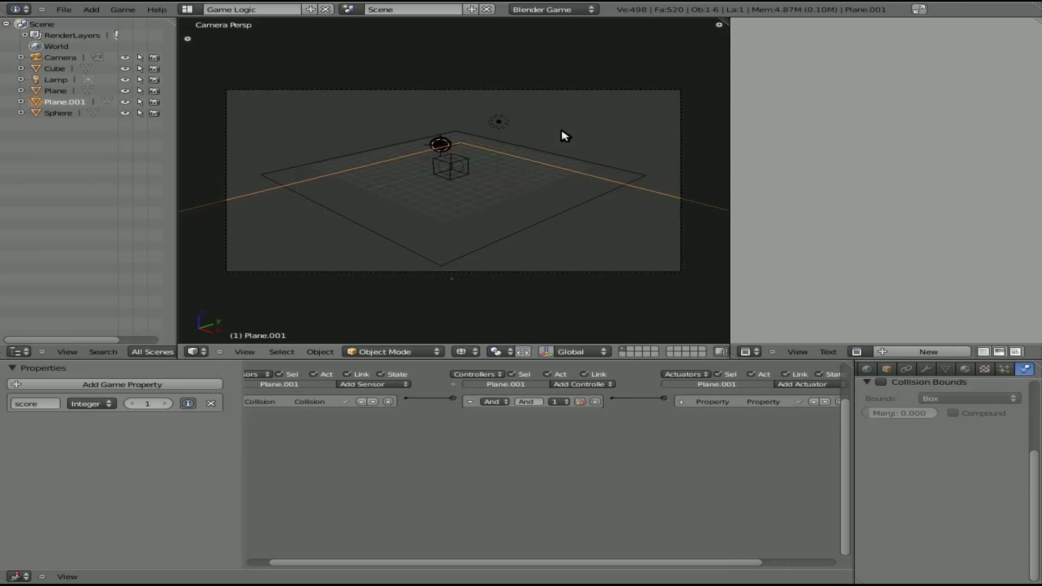
- On the cube, collapse both Motion actuators and add a Collision sensor filtered to score
right_click(449, 175)
middle_click_drag(513, 481, 709, 454)
left_click(494, 369)
left_click(496, 384)
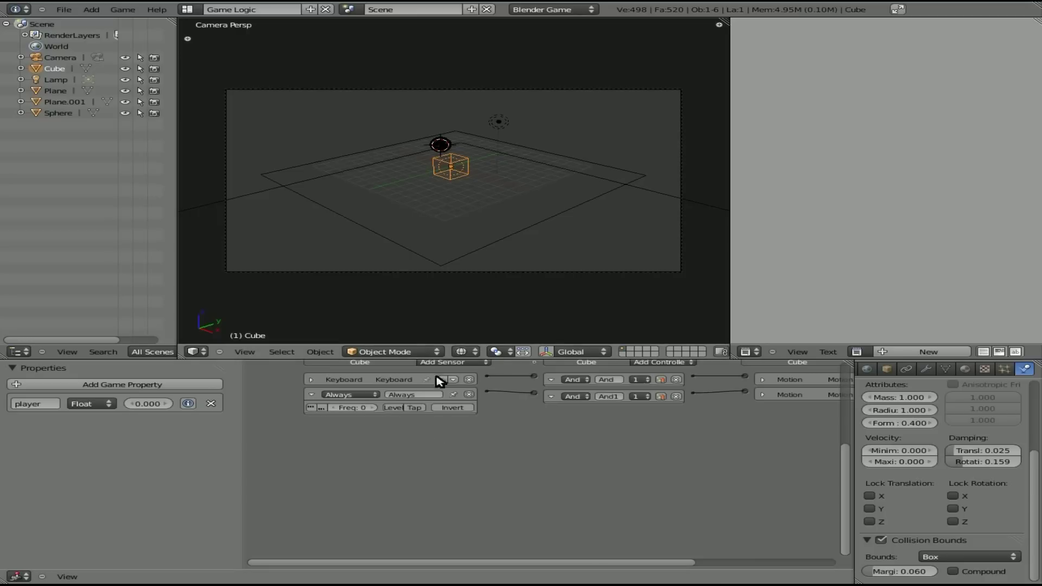
left_click(451, 362)
left_click(445, 389)
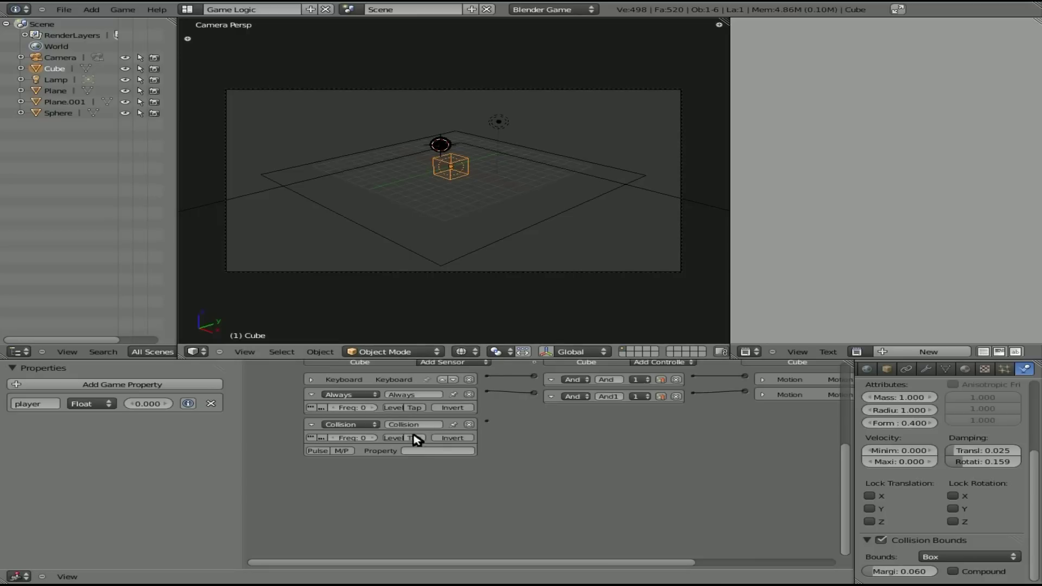
left_click(416, 450)
type("score")
key("Return")
scroll(700, 433, "up", 2)
- Add a third And controller and a Game actuator set to Restart this game, linked
left_click(659, 390)
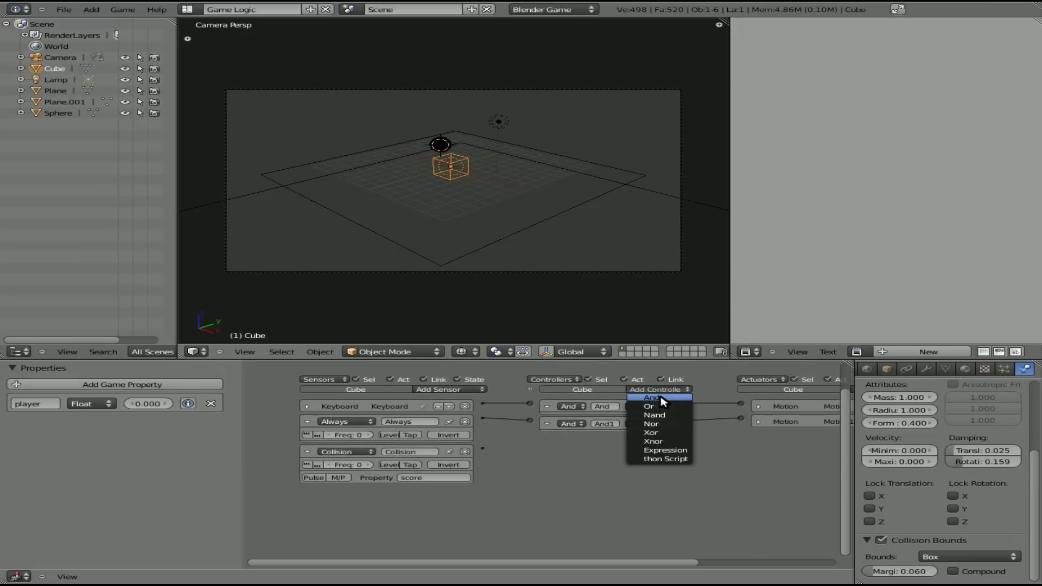
left_click(661, 402)
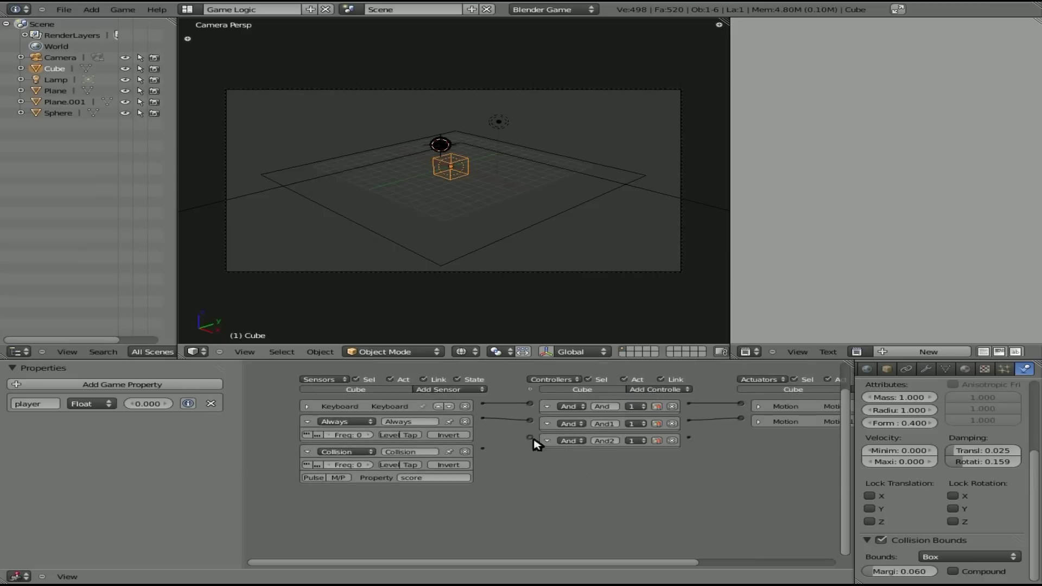
left_click_drag(483, 448, 530, 438)
middle_click_drag(714, 389, 495, 442)
left_click(658, 389)
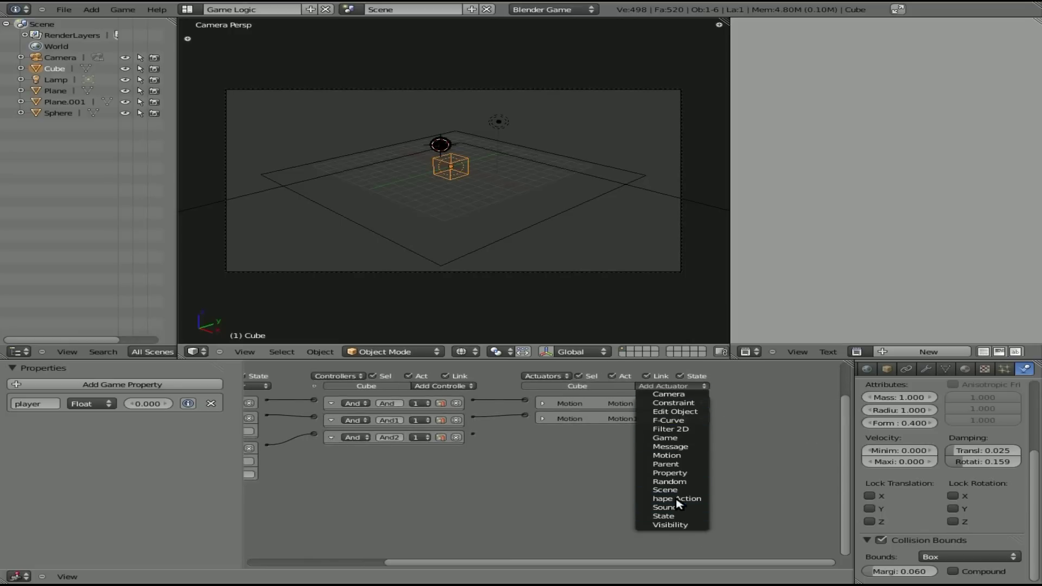
left_click(671, 437)
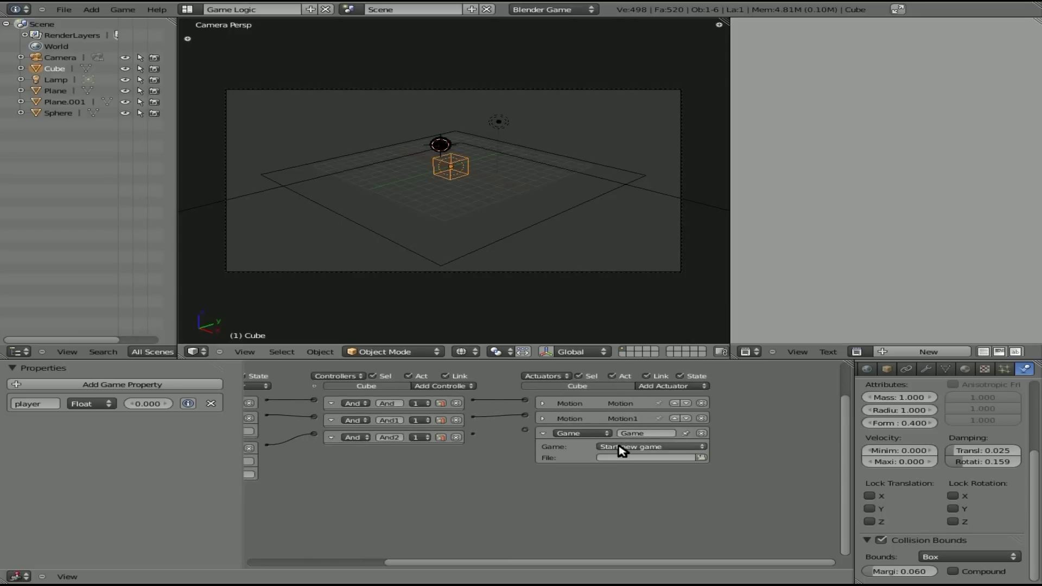
left_click(622, 446)
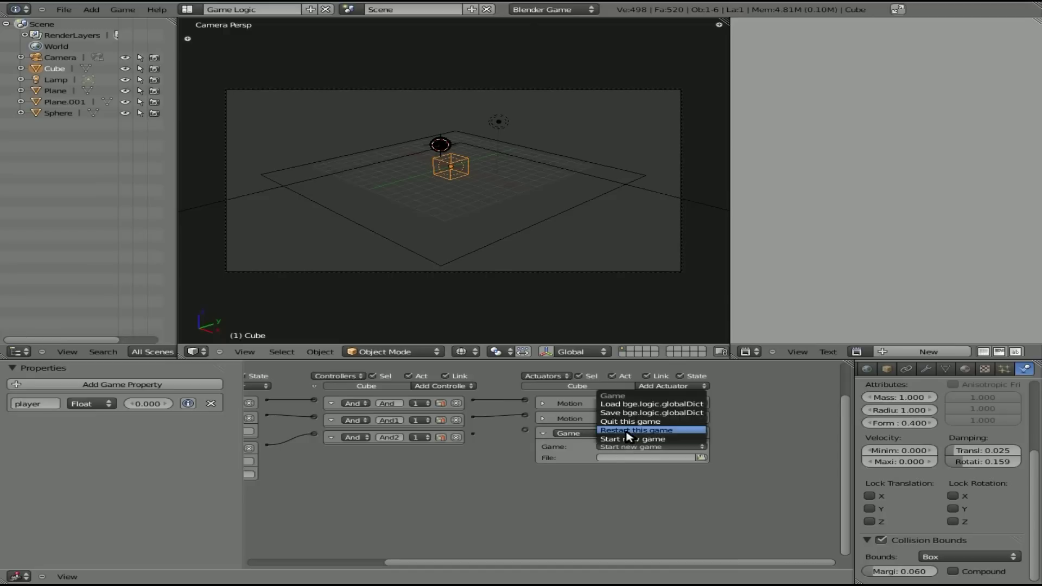
left_click(629, 430)
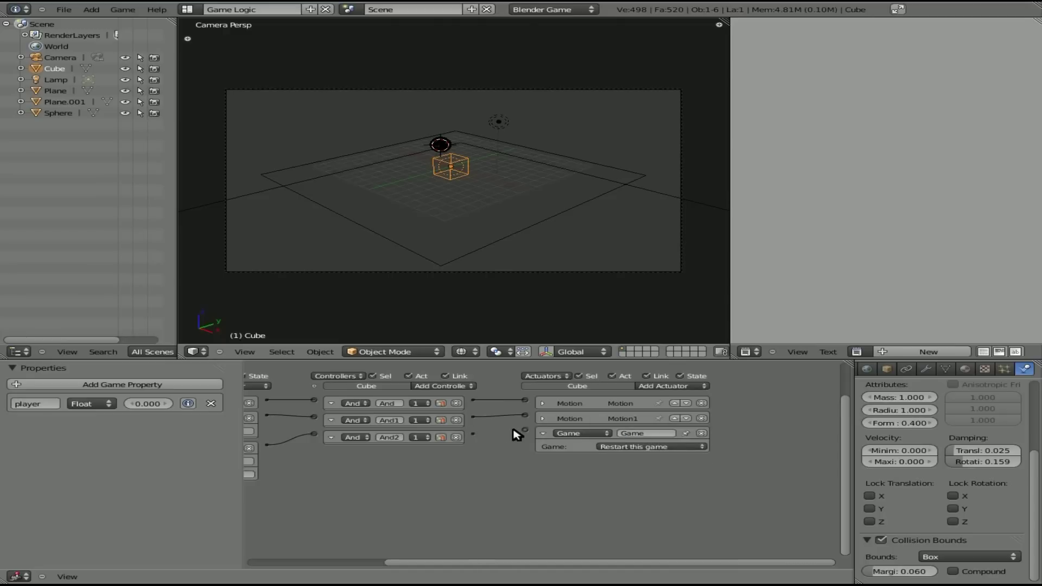
left_click_drag(472, 432, 524, 429)
- Test-play the game, then change the cube's actuator to a Scene actuator set to Restart
key("p")
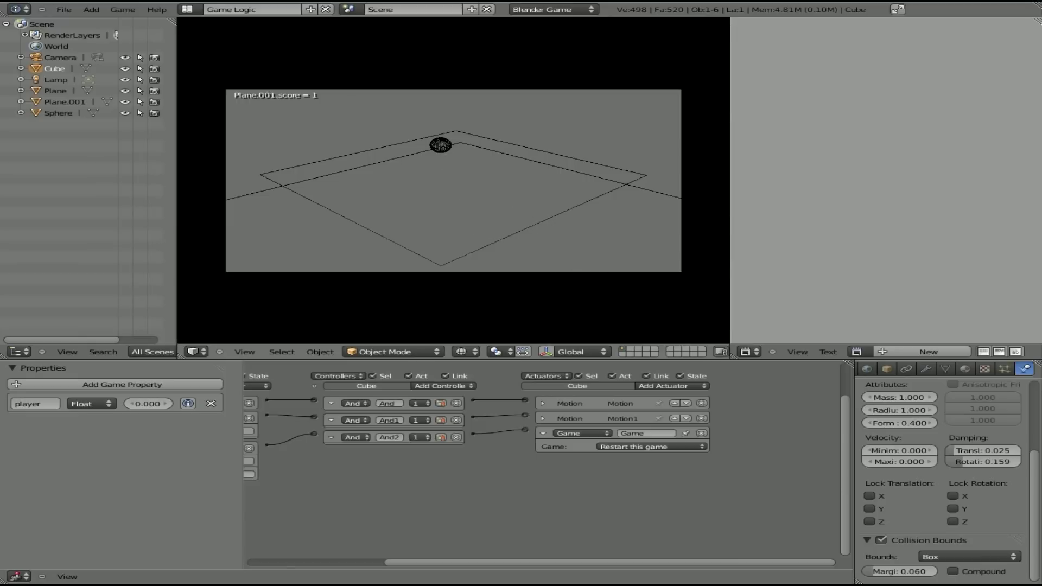
key("Escape")
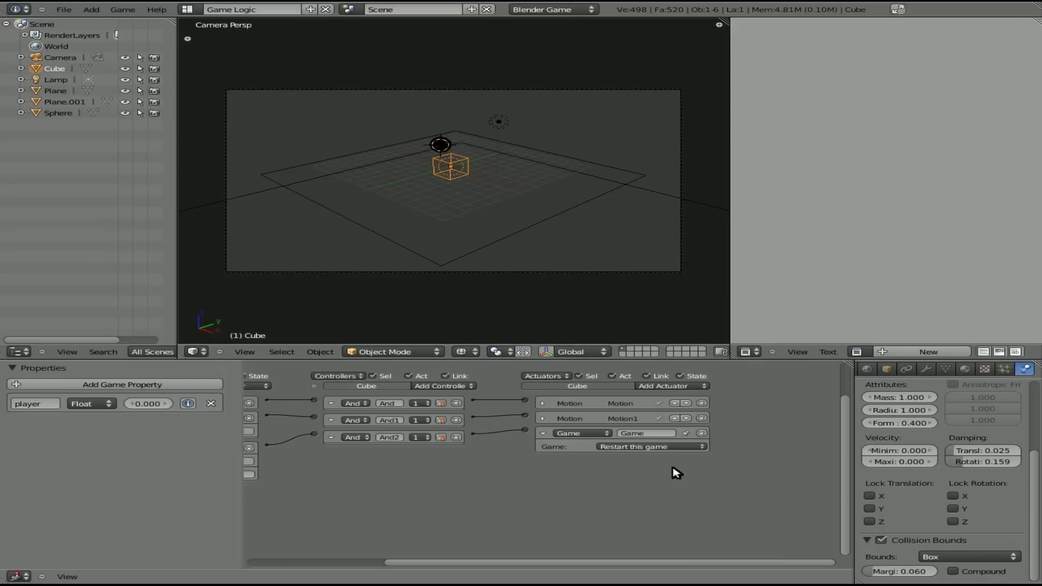
left_click(640, 448)
left_click(579, 433)
left_click(590, 434)
left_click(581, 432)
left_click(596, 331)
- Play-test again, quit, and switch to Top Ortho view
key("p")
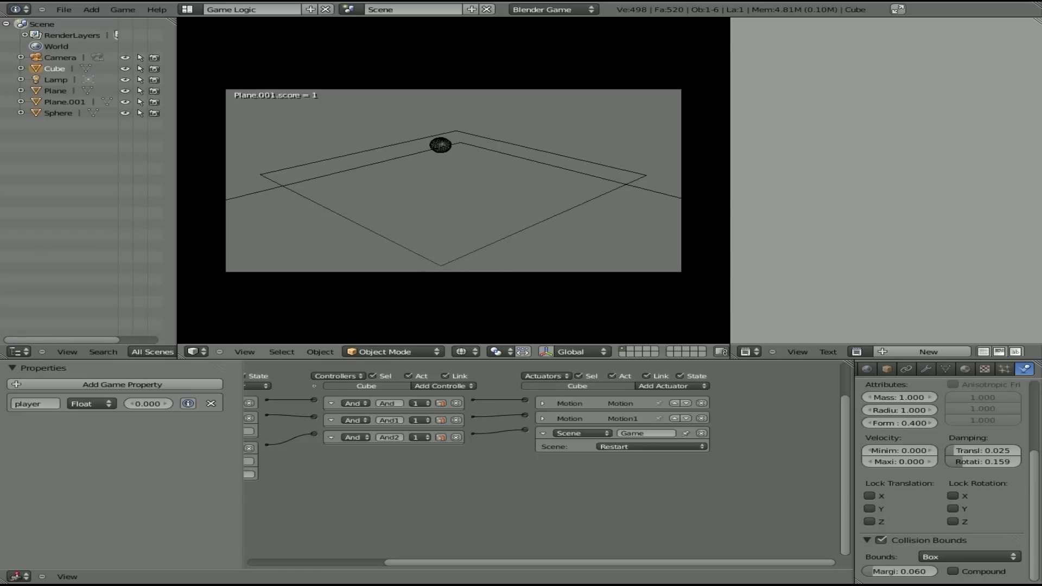
key("Escape")
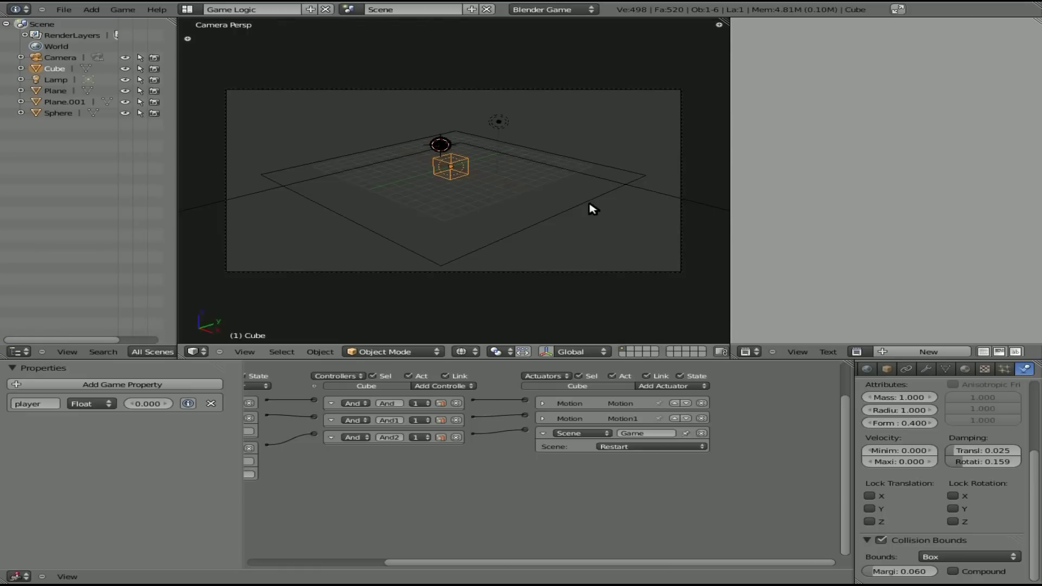
key("KP_7")
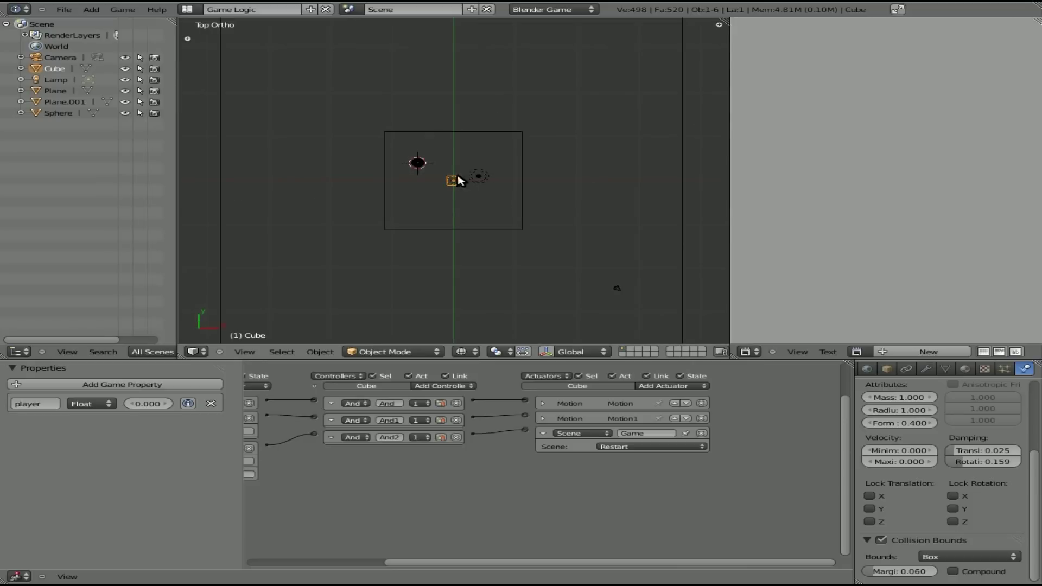
- Duplicate the sphere nine times around the plane (Sphere.001–Sphere.009), then select Plane.001
right_click(417, 164)
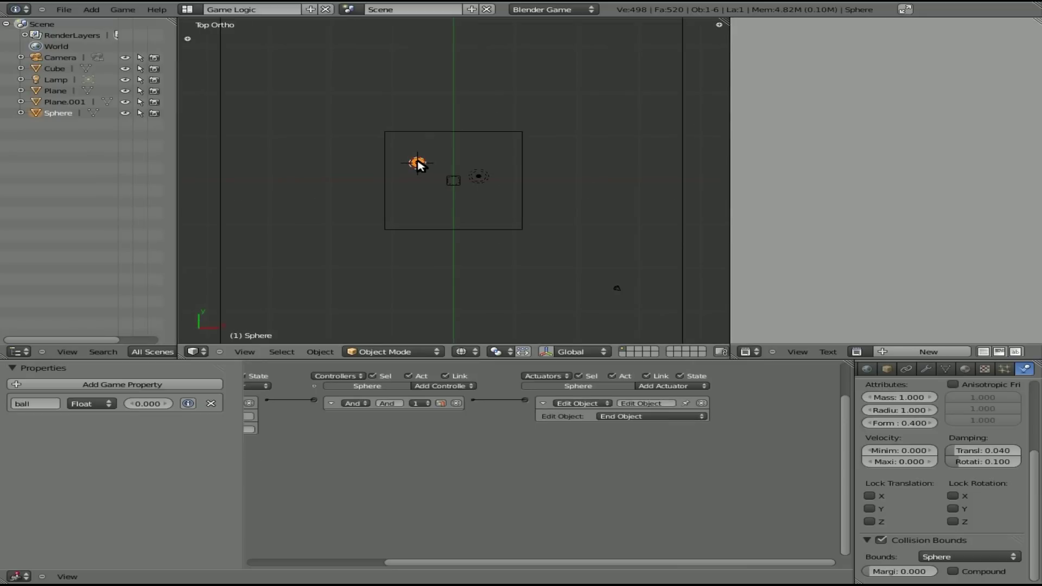
key("shift+d")
left_click(474, 151)
key("shift+d")
left_click(489, 196)
key("shift+d")
left_click(509, 157)
key("shift+d")
left_click(422, 204)
key("shift+d")
left_click(471, 220)
key("shift+d")
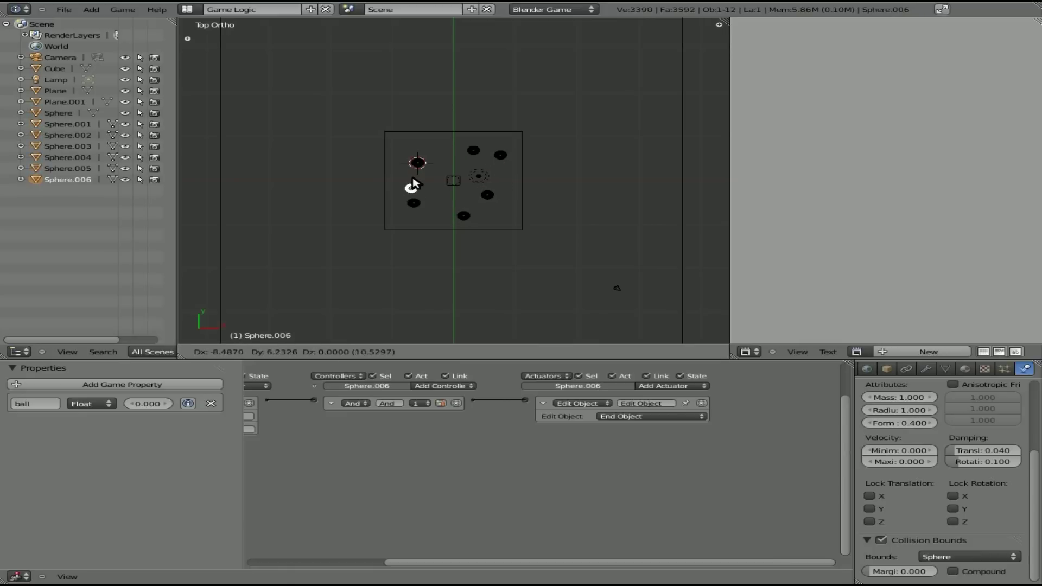
left_click(418, 191)
key("shift+d")
left_click(440, 142)
key("shift+d")
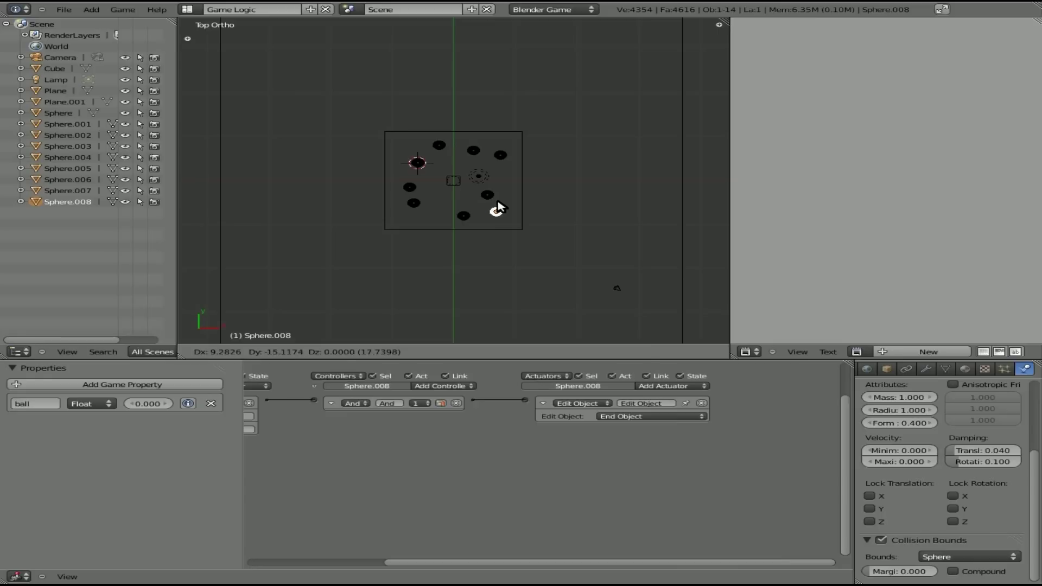
left_click(496, 211)
key("shift+d")
left_click(509, 178)
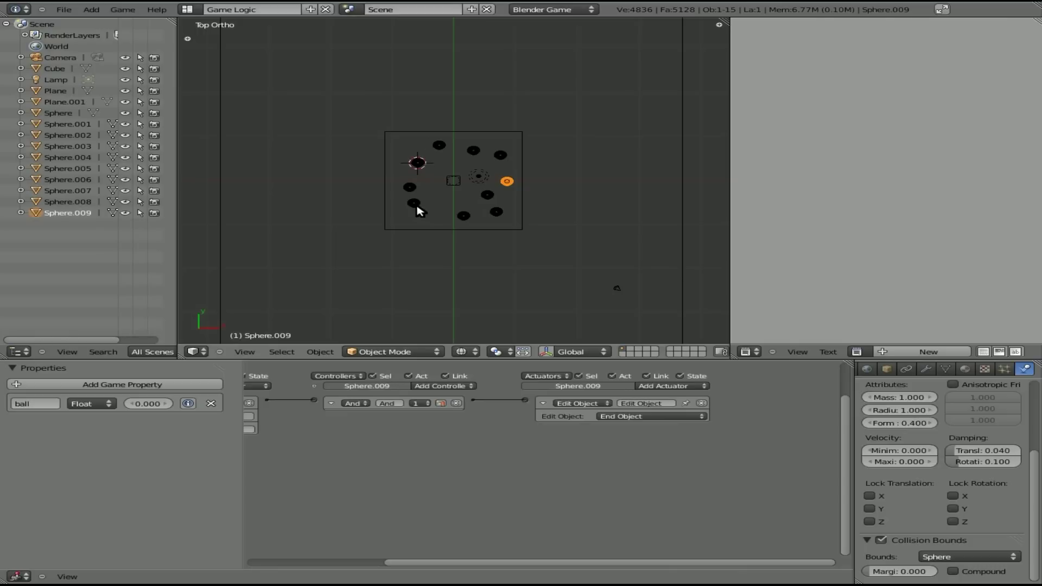
right_click(222, 258)
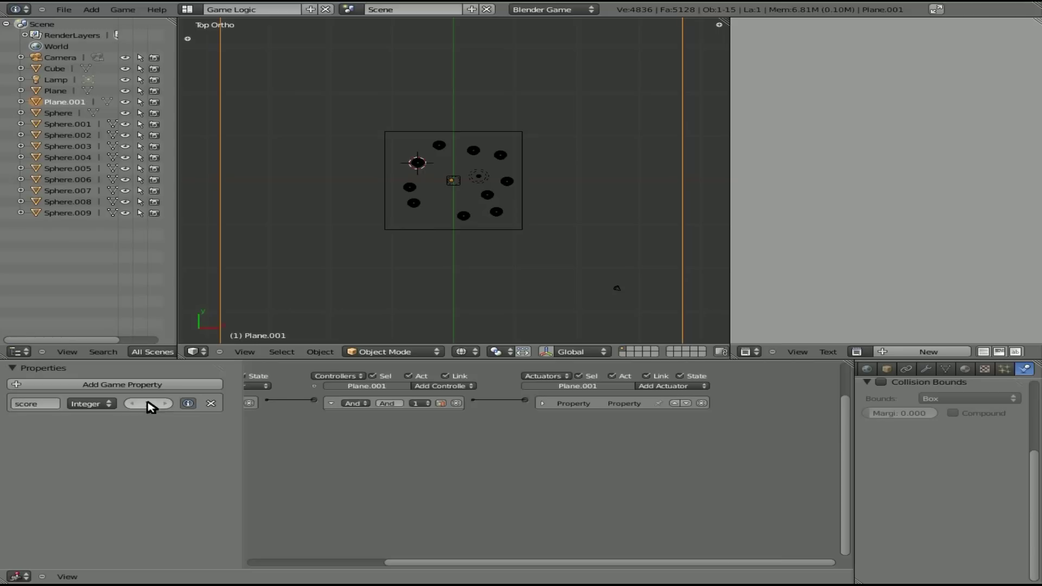
- Change the score property's starting value to 10, then play-test and stop the game
left_click(151, 407)
type("10")
key("Return")
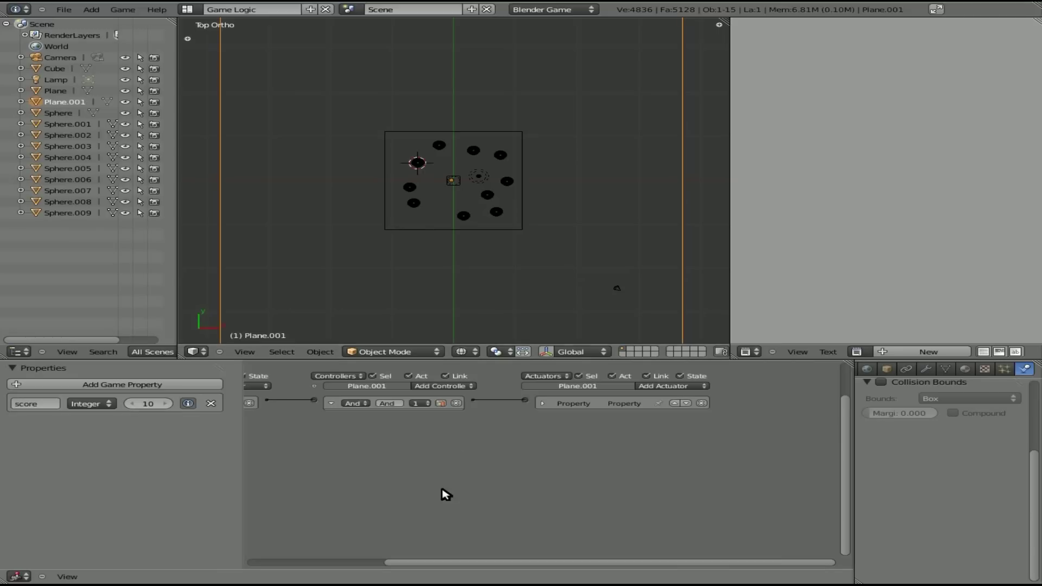
middle_click_drag(442, 493, 609, 483)
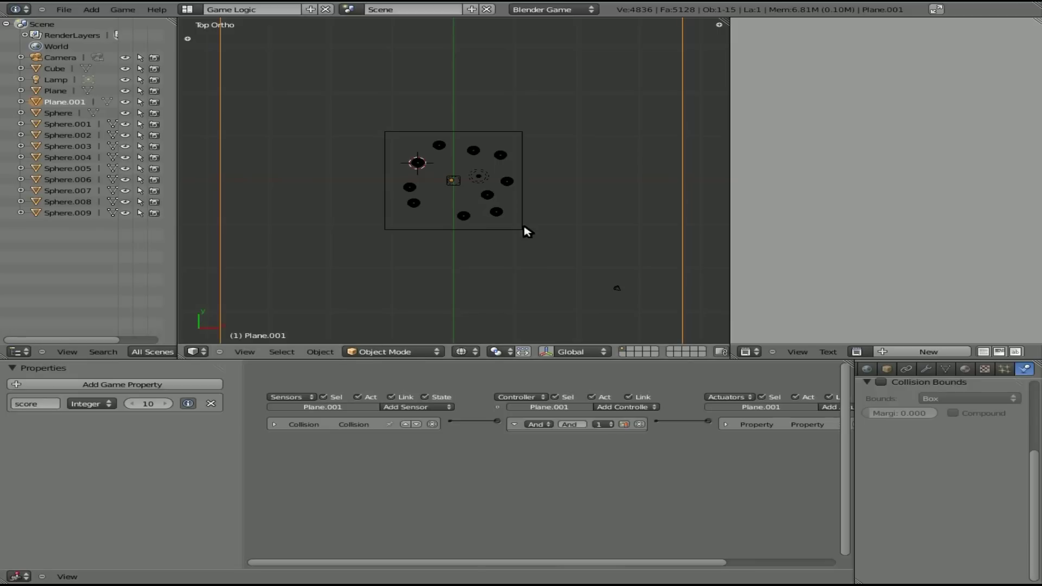
key("p")
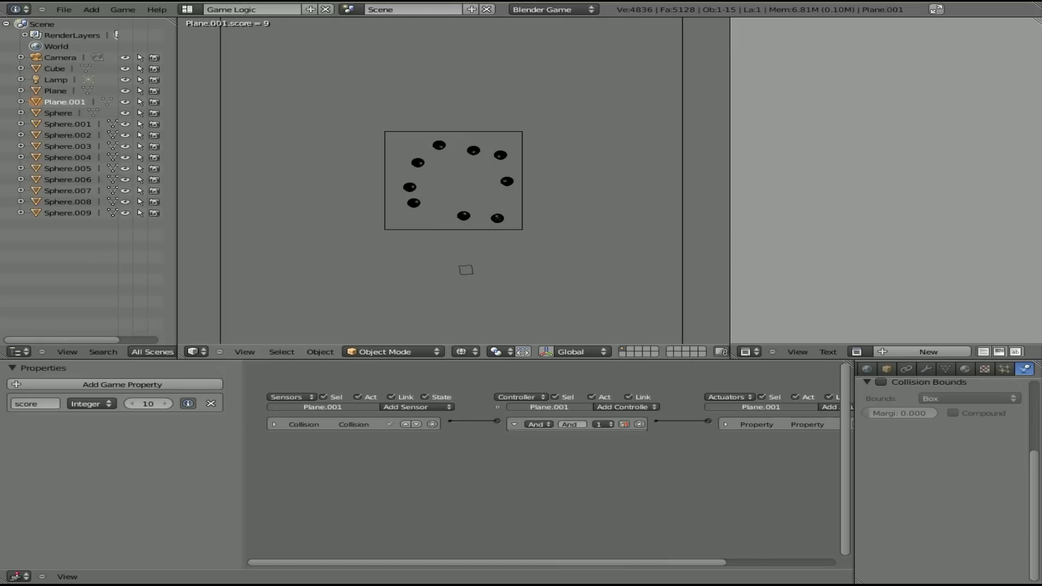
key("Escape")
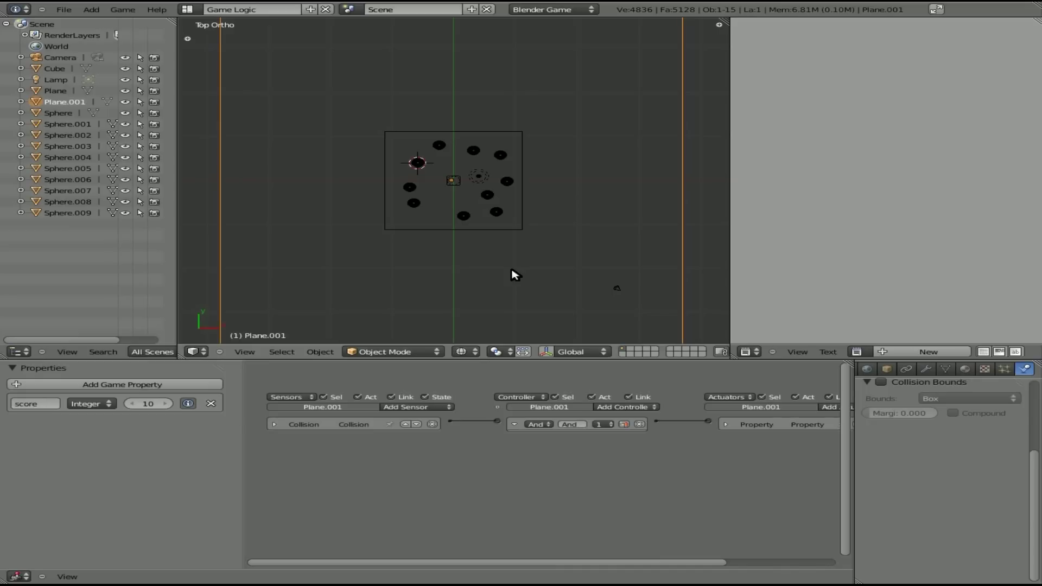
- Add a Text object via command search and edit its text to 'You Win!!!'
scroll(467, 200, "up", 6)
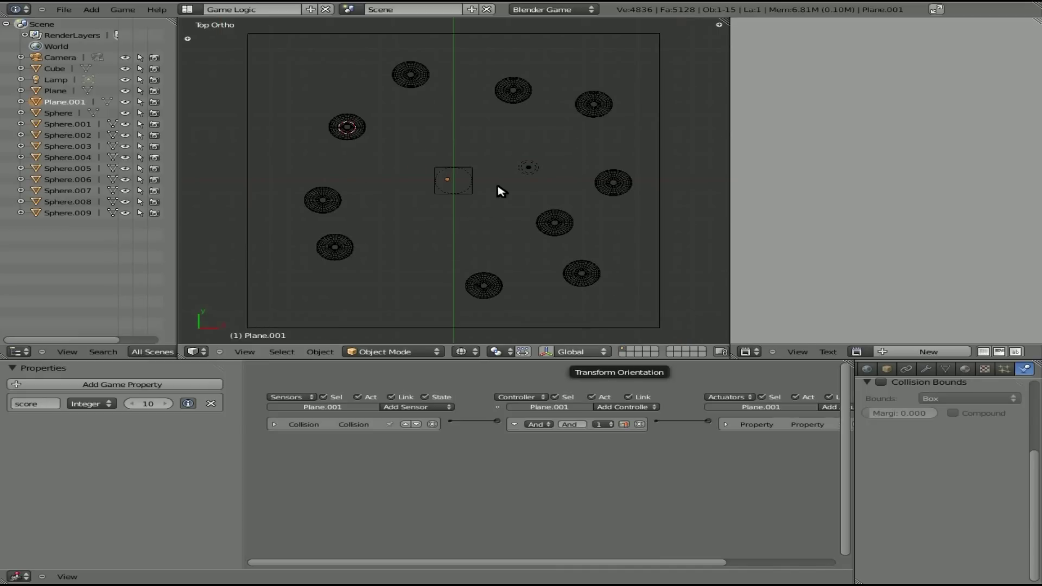
key("space")
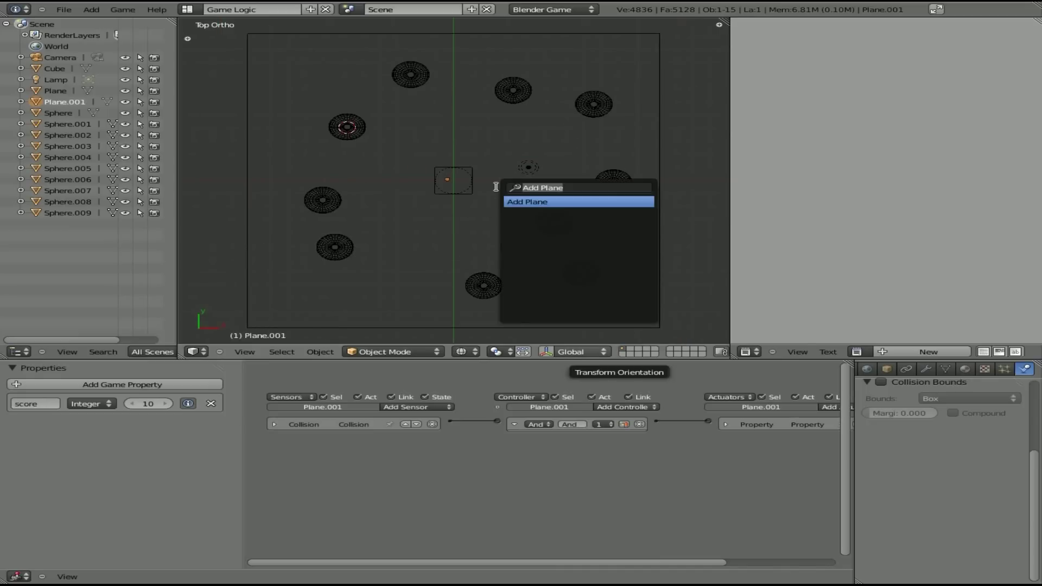
type("text")
key("Return")
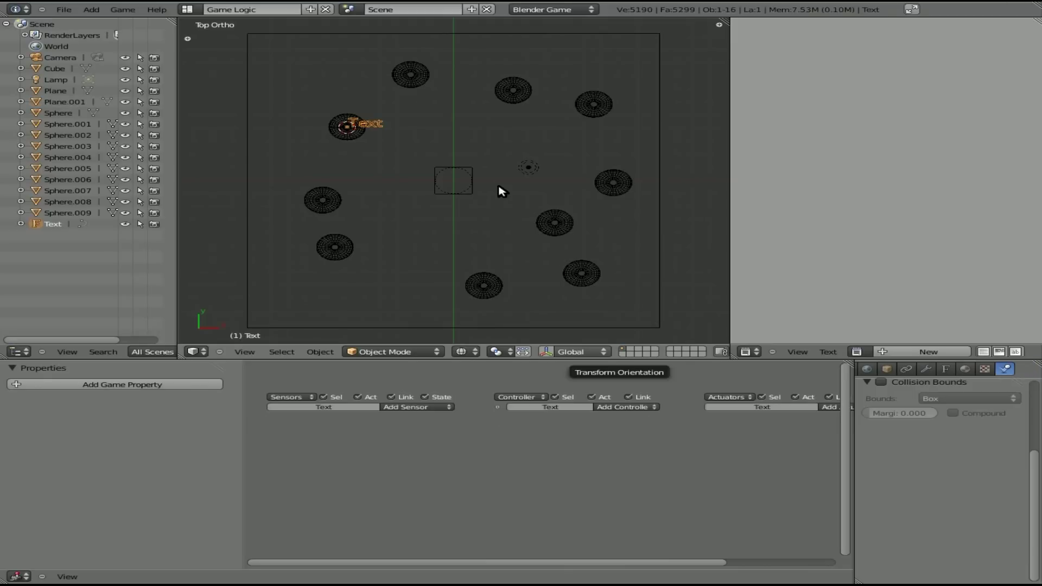
key("Tab")
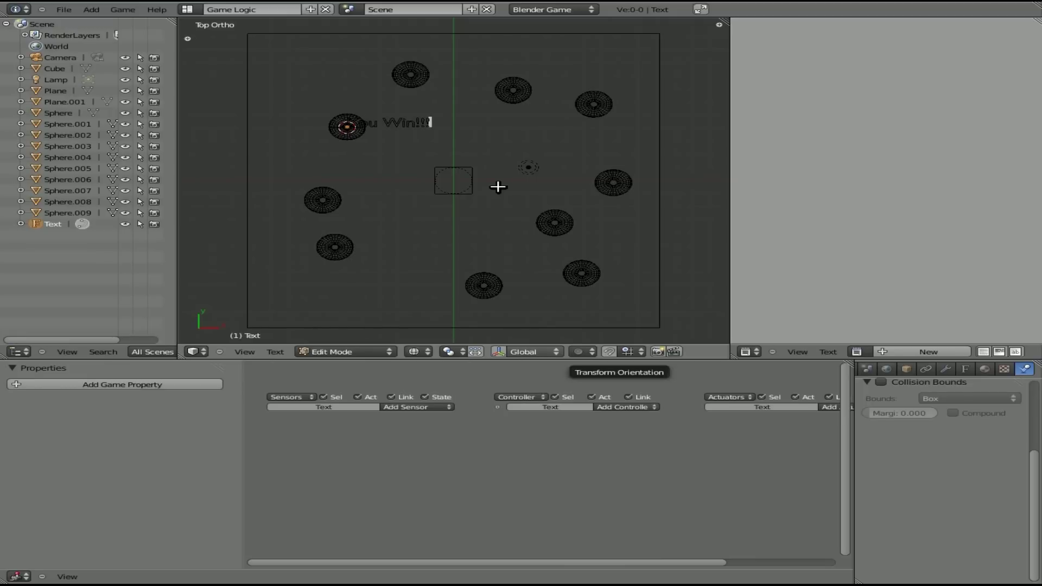
key("Tab")
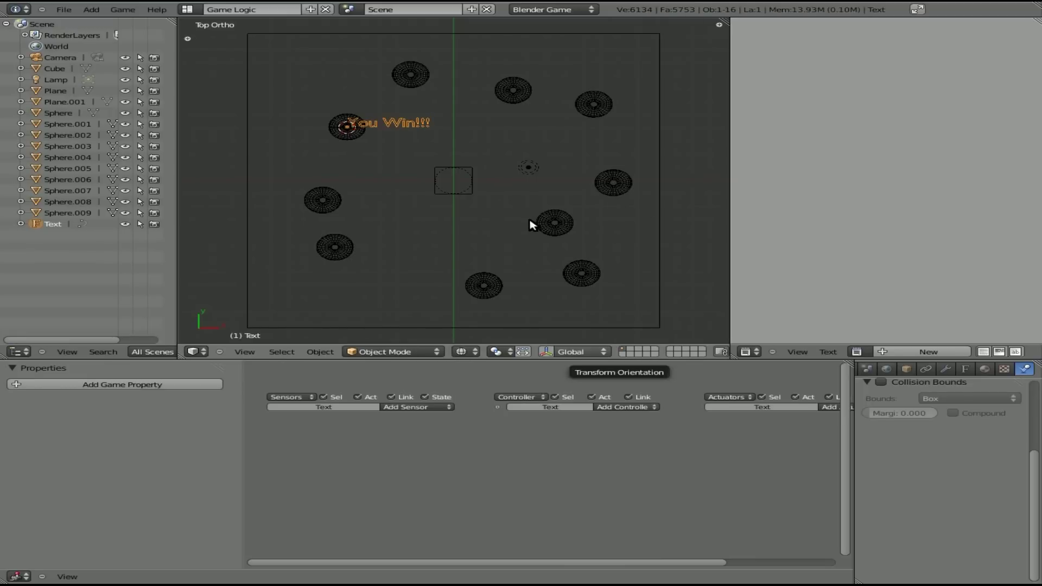
- Set the text's Extrude to 0.171 in the Font settings
key("KP_3")
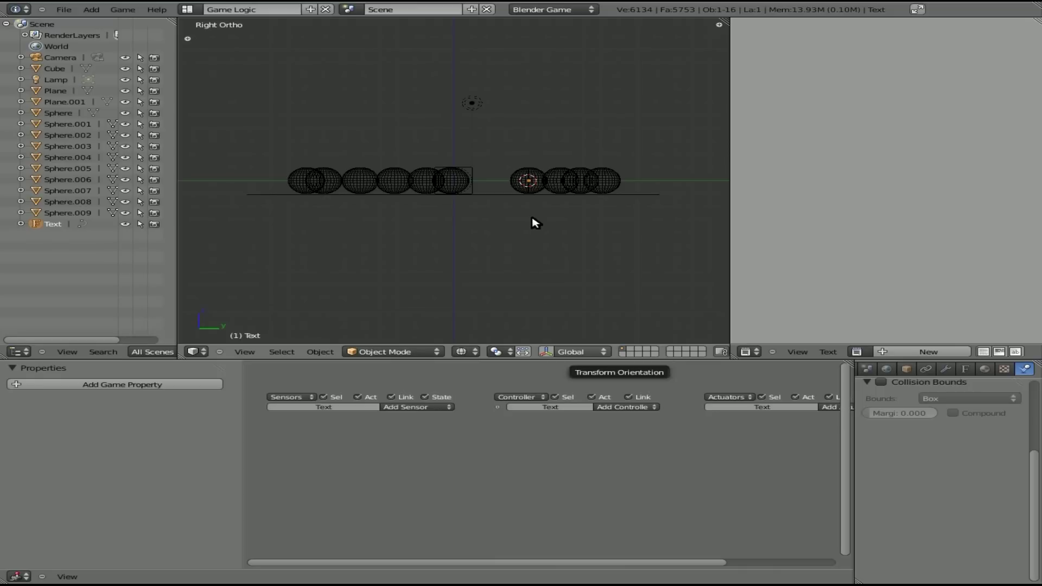
left_click(967, 370)
scroll(930, 564, "down", 5)
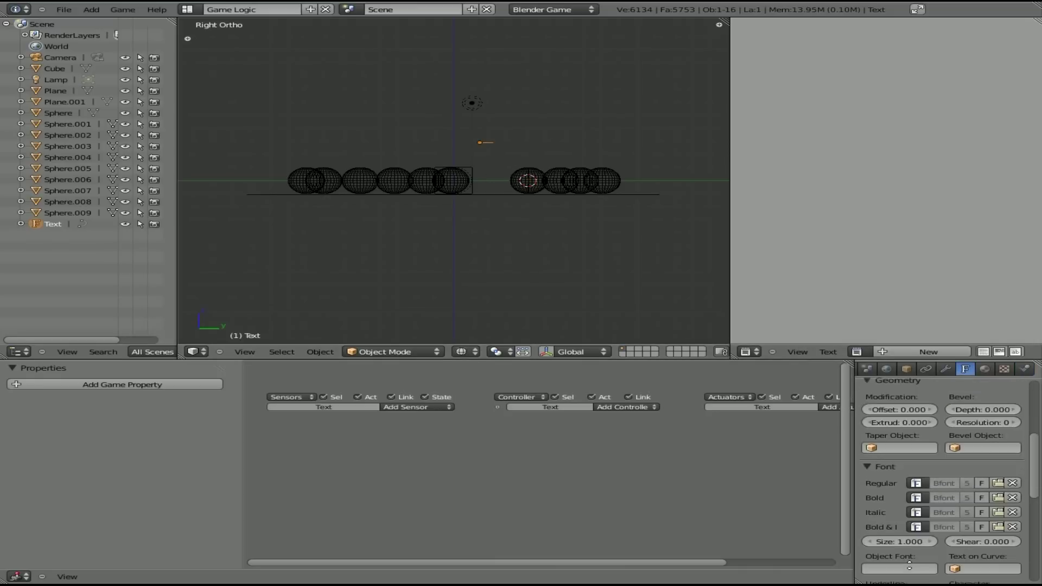
scroll(910, 478, "up", 2)
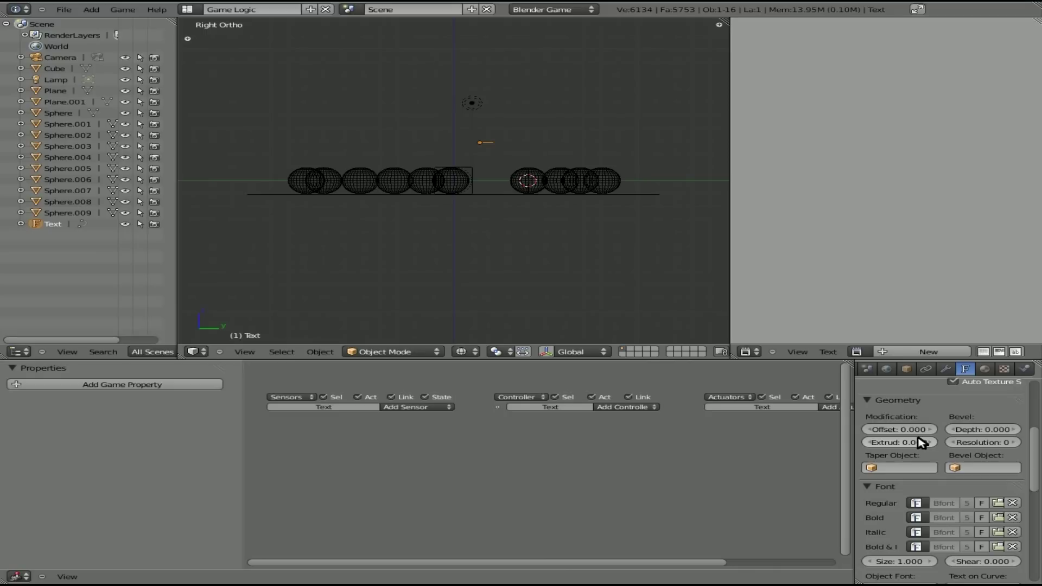
left_click_drag(923, 443, 939, 442)
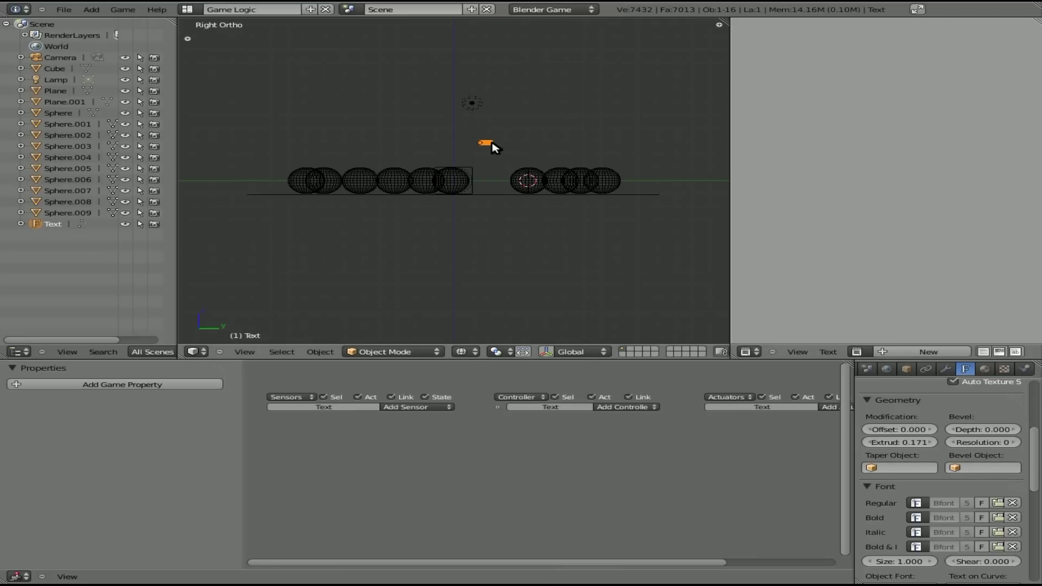
- Convert the text to a mesh with Mesh from Curve/Meta/Surf/Text
left_click(321, 352)
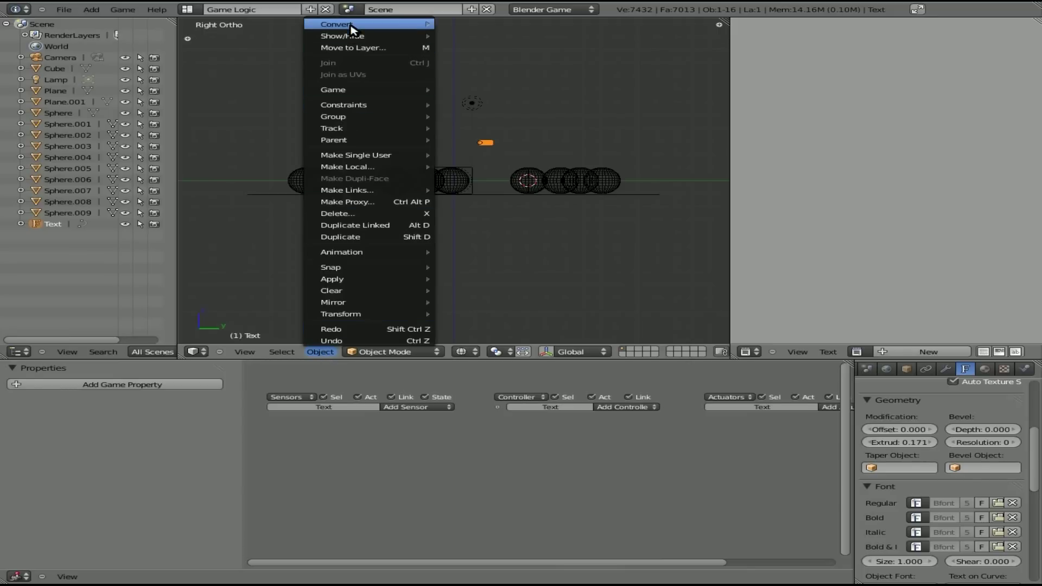
mouse_move(352, 30)
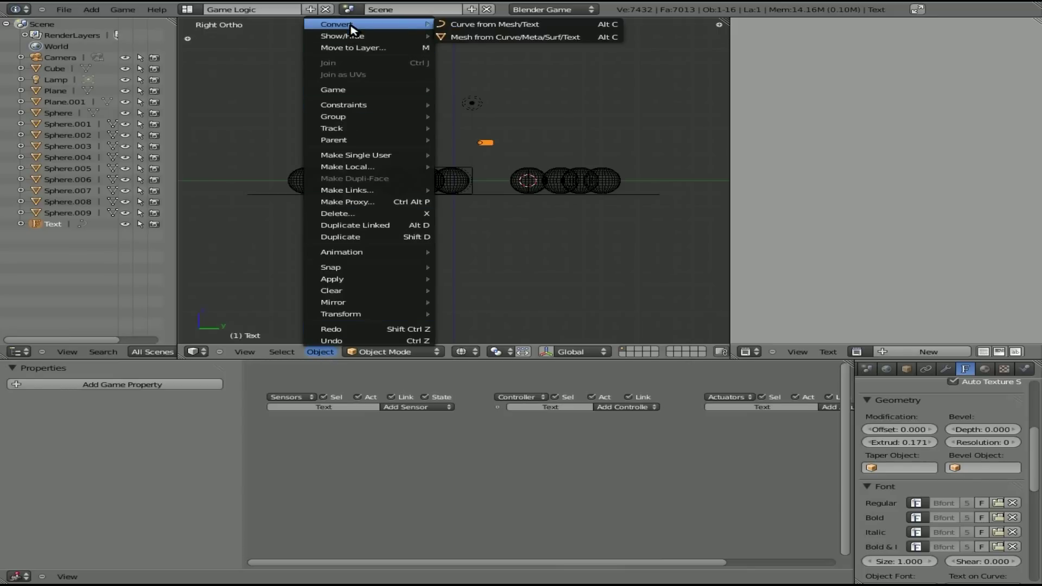
left_click(498, 37)
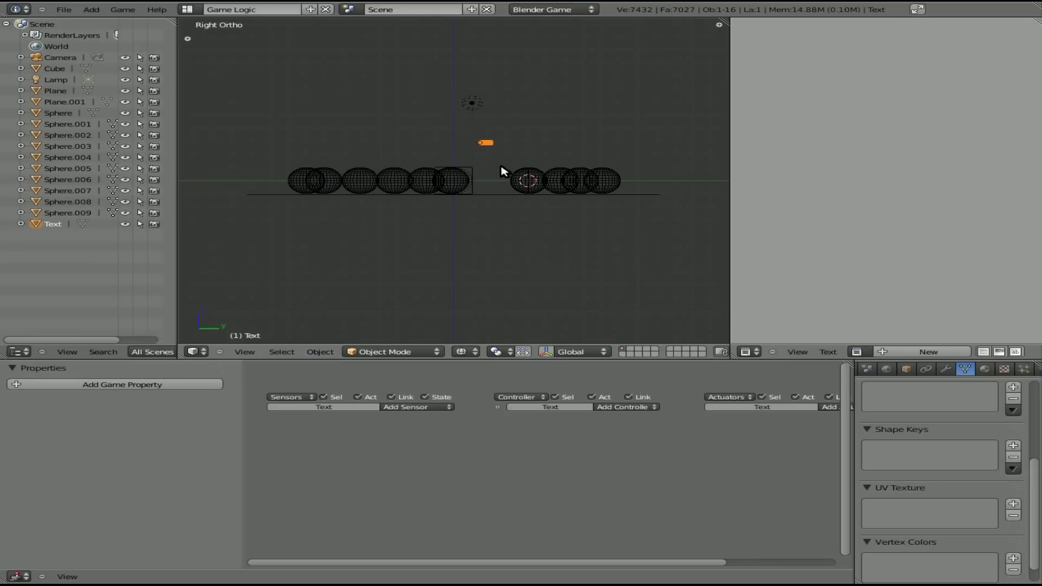
- Rotate the You Win!!! mesh 90 degrees on X and adjust its rotation
key("KP_0")
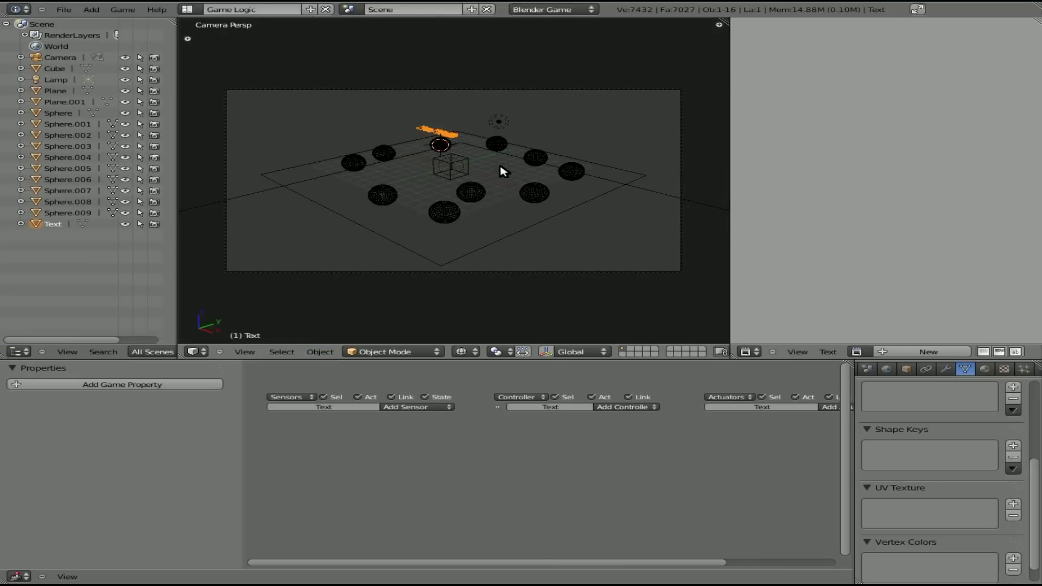
key("KP_7")
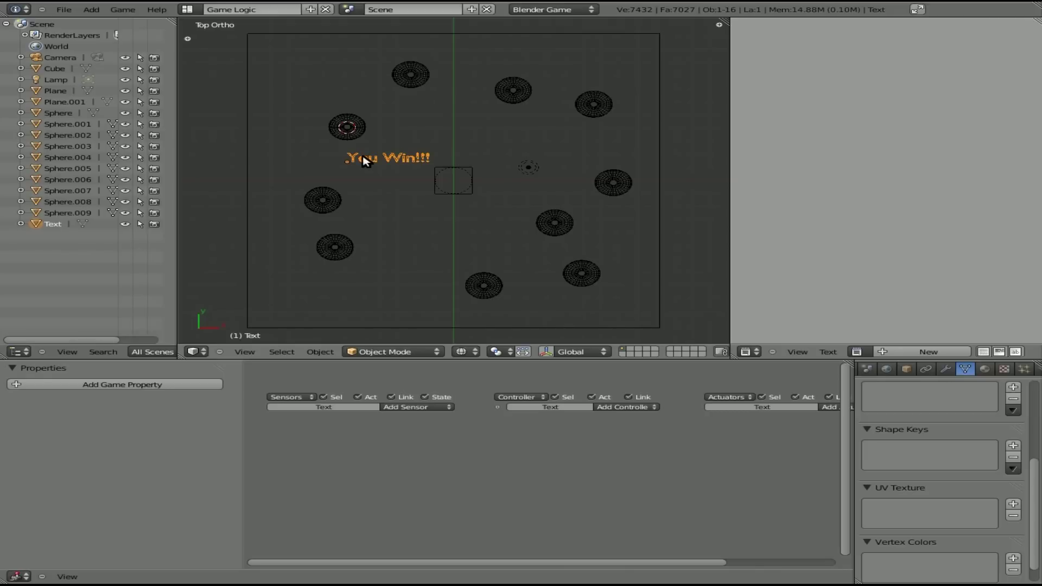
type("rx90")
key("Return")
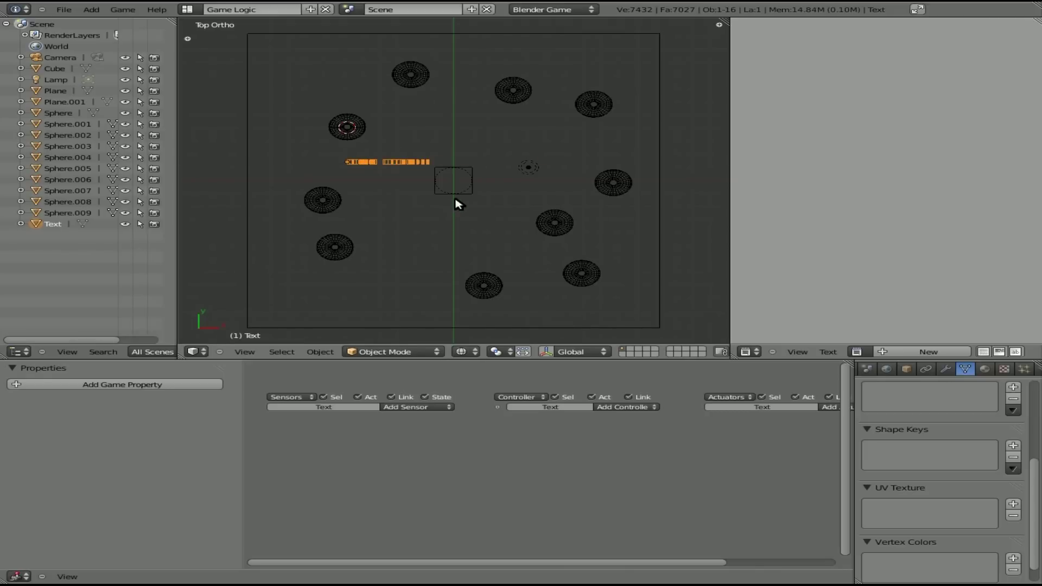
scroll(469, 210, "down", 5)
key("r")
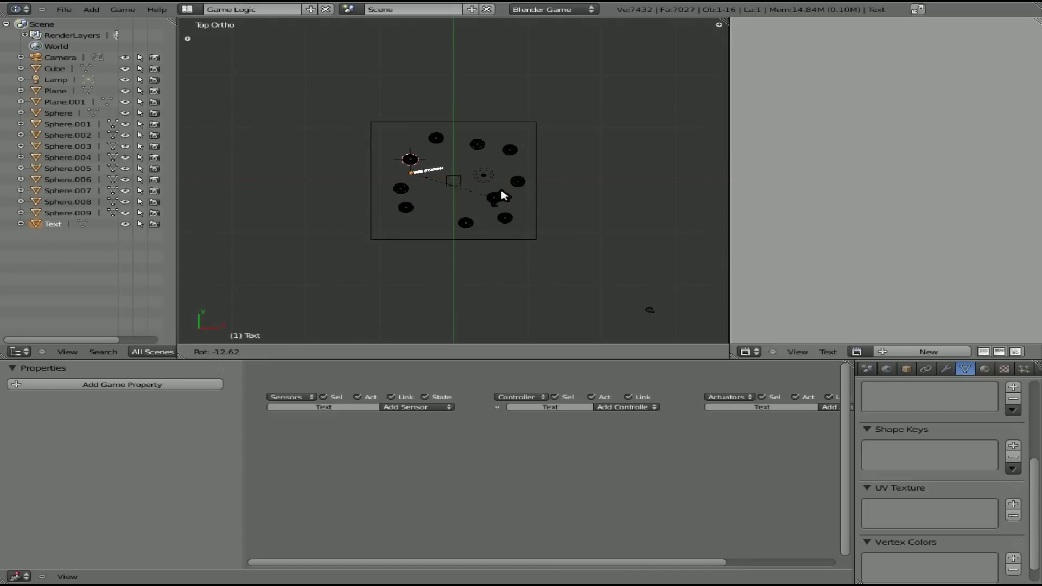
left_click(505, 170)
- Move the text toward the camera, then begin raising it along Z in camera view
key("g")
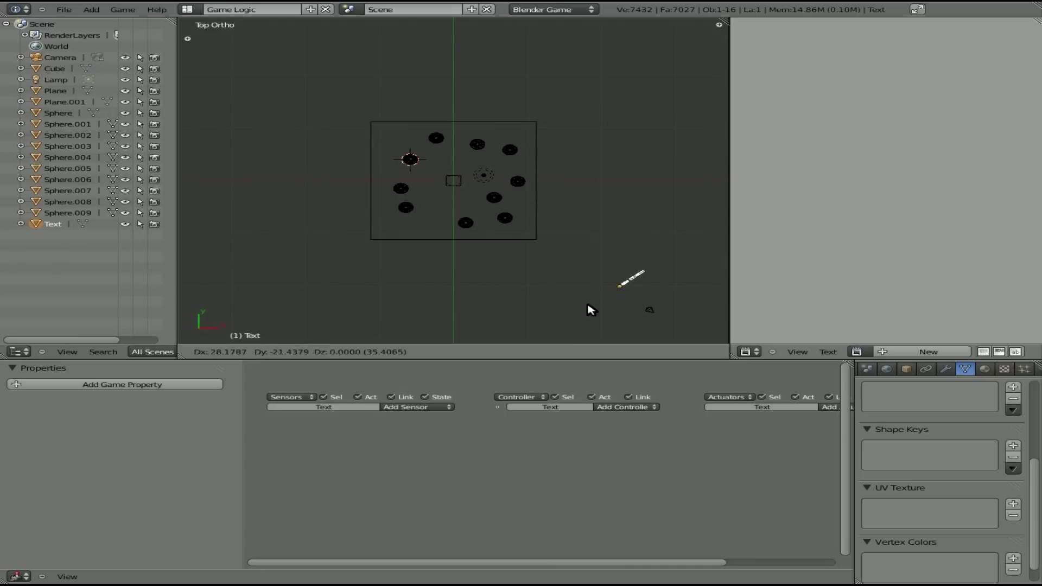
left_click(590, 310)
key("KP_0")
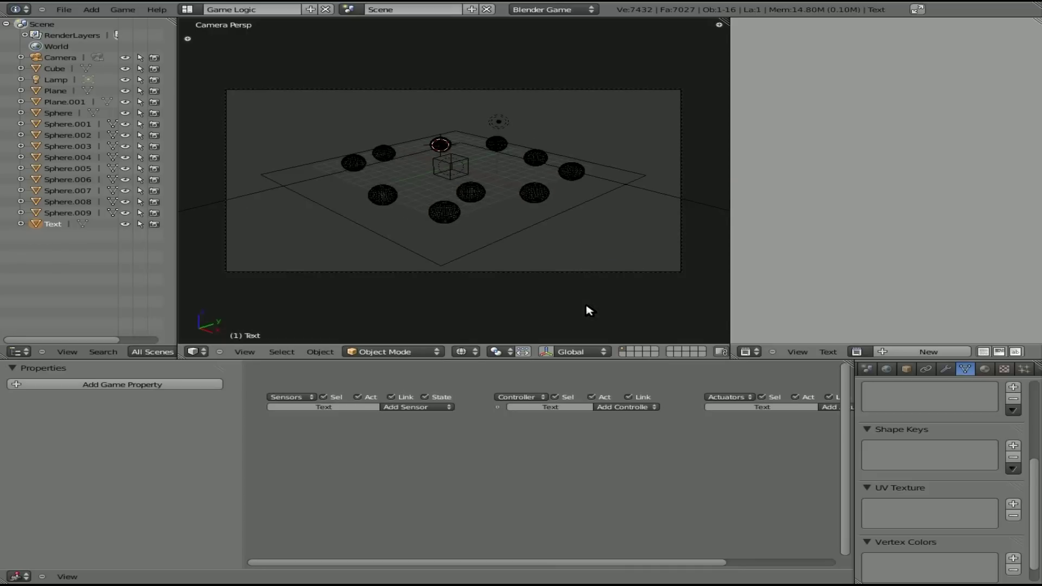
key("g")
key("z")
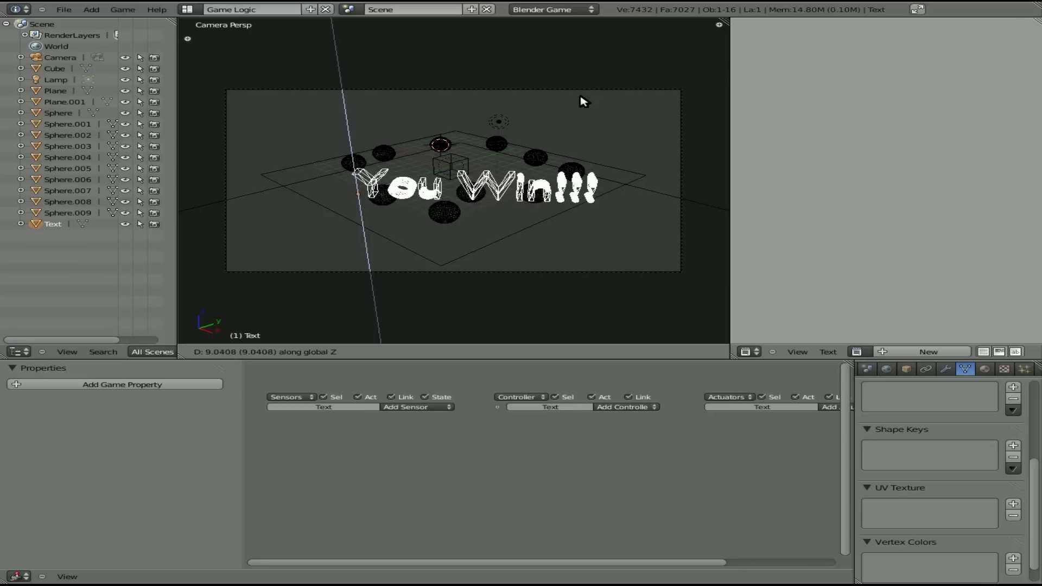
- Confirm the text's raised position and give it an Integer game property named vi
left_click(583, 102)
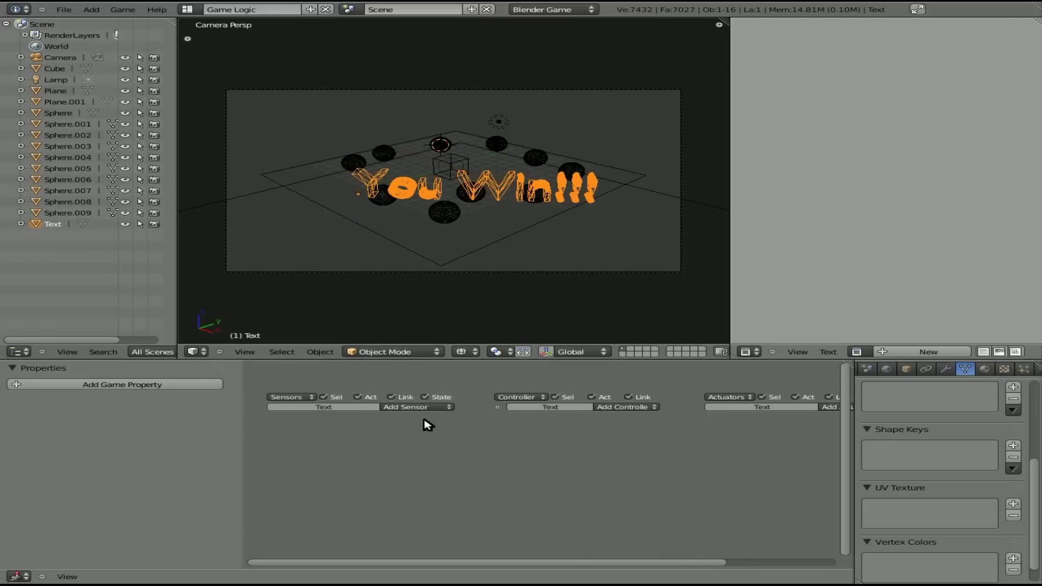
left_click(399, 407)
left_click(434, 406)
left_click(140, 384)
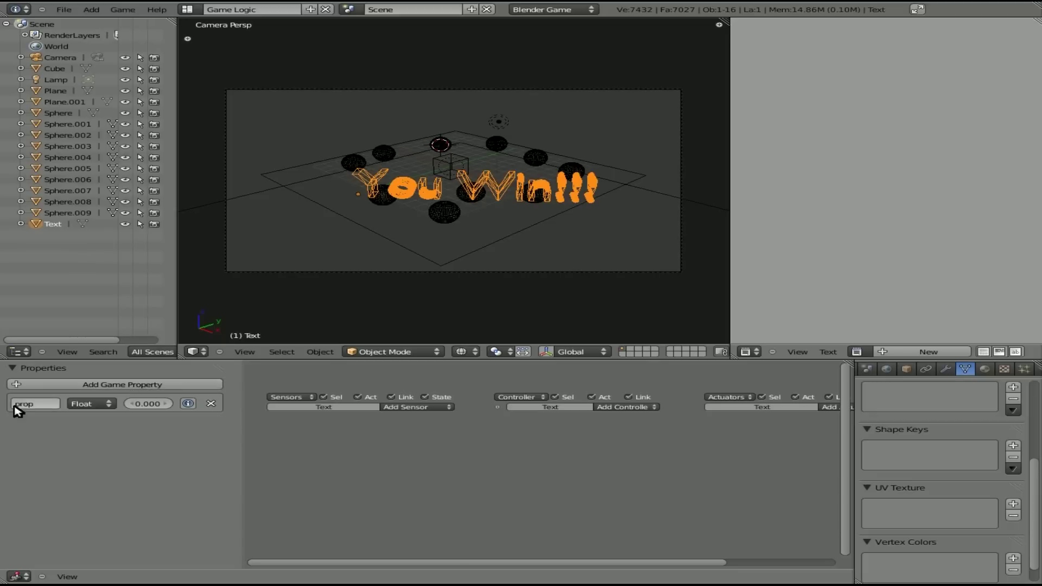
left_click(46, 406)
key("Return")
left_click(104, 403)
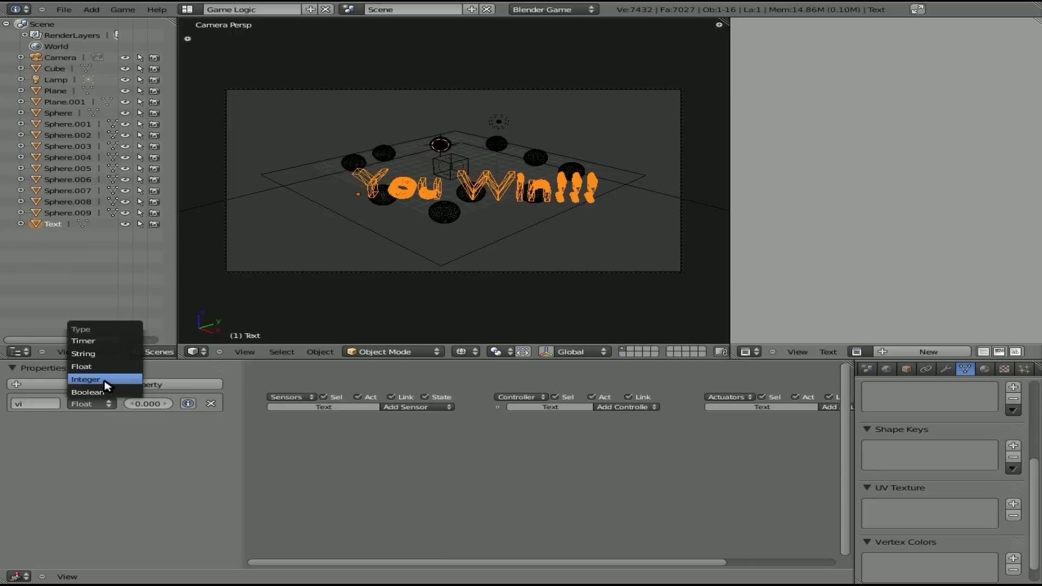
left_click(103, 386)
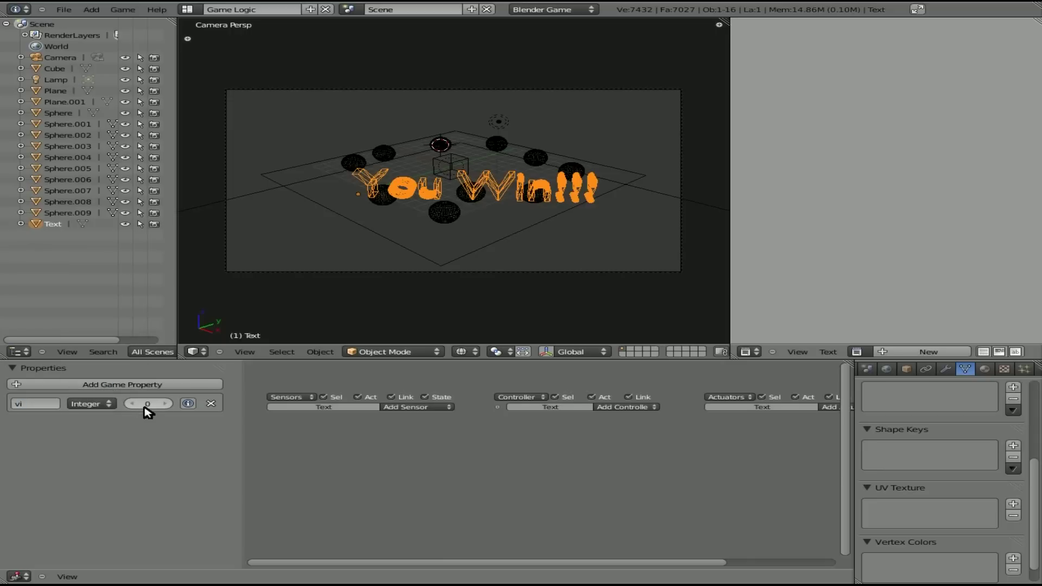
- Add a Property sensor to the text that checks vi equals 0
left_click(448, 408)
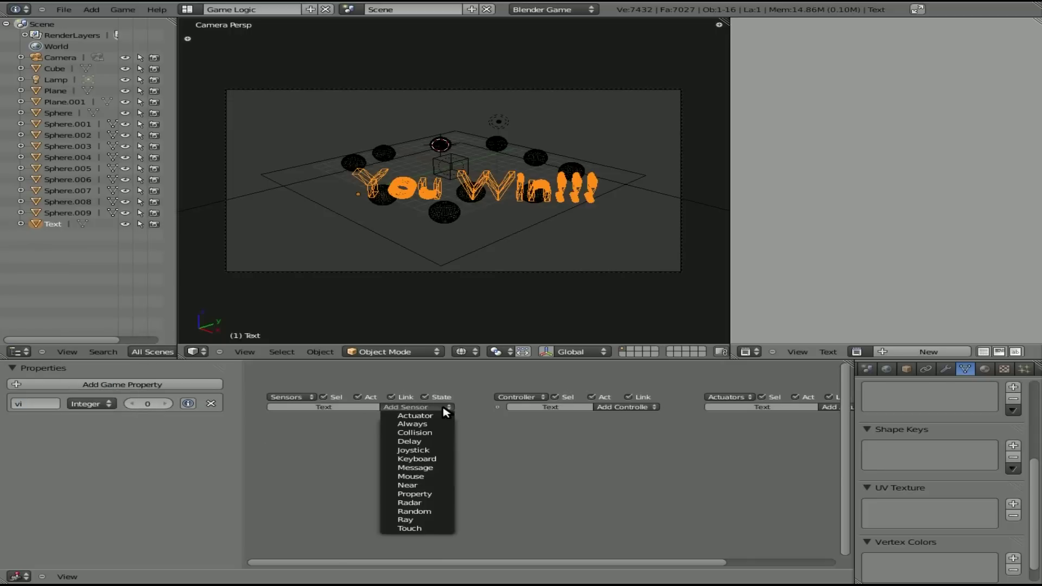
left_click(431, 494)
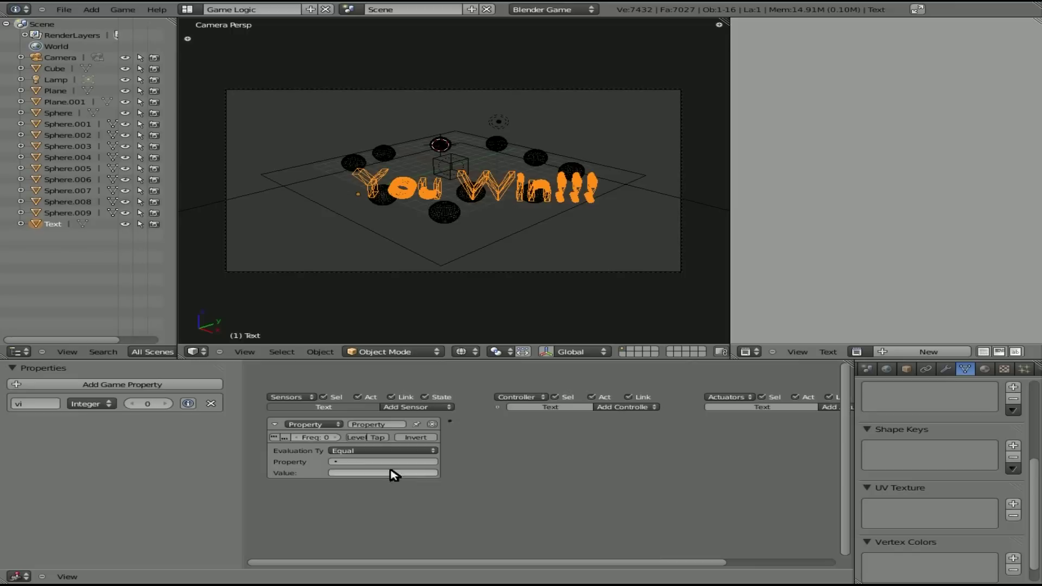
left_click(373, 462)
left_click(354, 473)
left_click(355, 473)
- Add an And controller and a Visibility actuator, fitting all logic bricks into view
left_click(648, 407)
left_click(640, 420)
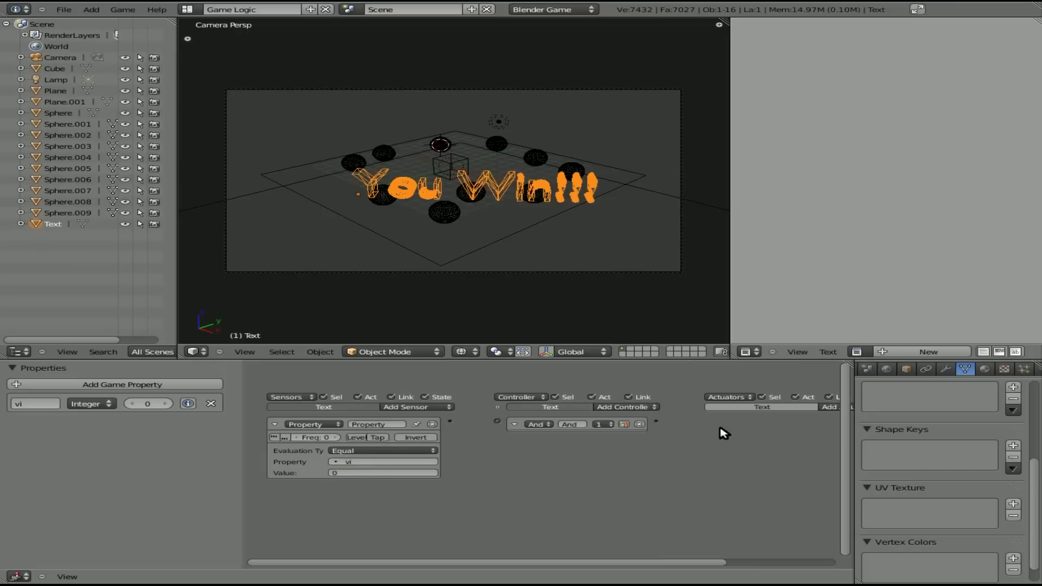
middle_click_drag(721, 430, 640, 453)
left_click(741, 412)
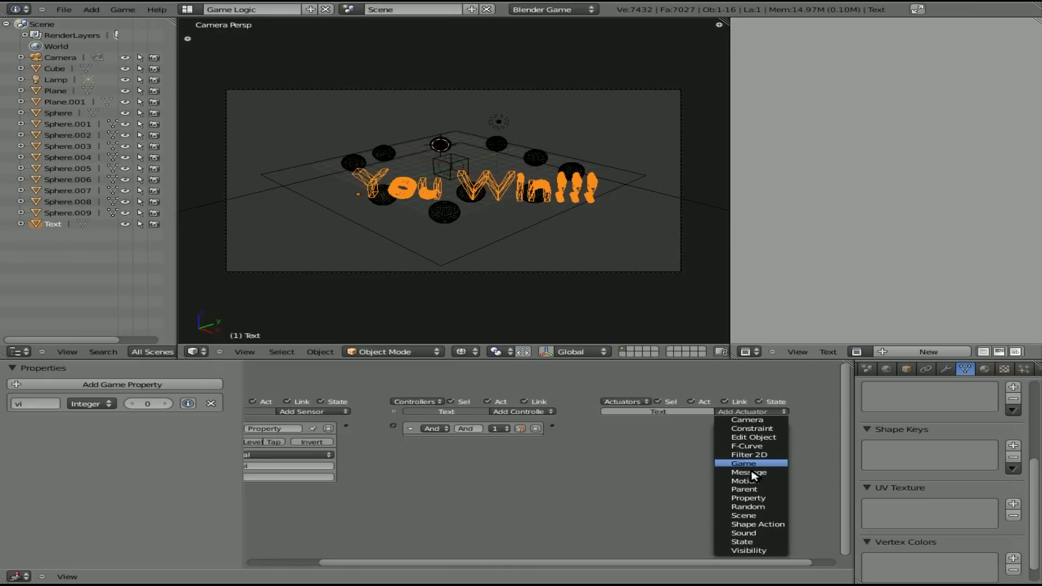
left_click(754, 550)
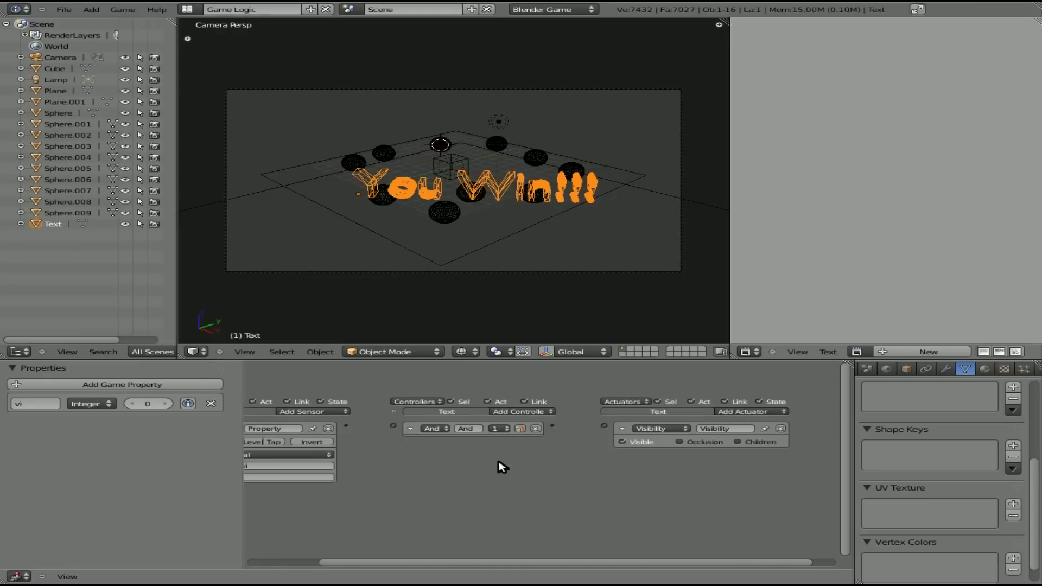
middle_click_drag(432, 471, 510, 476)
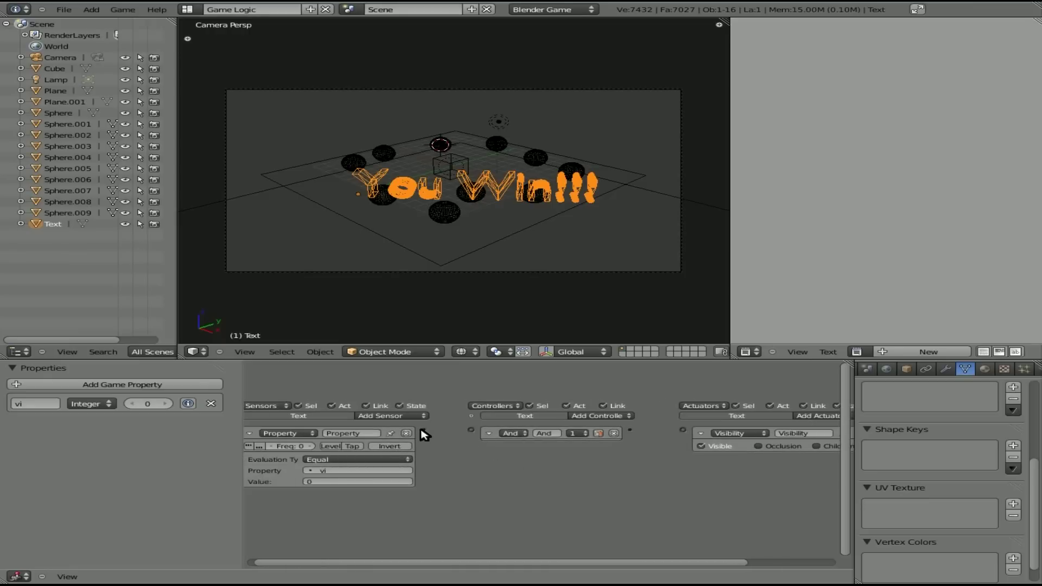
middle_click_drag(446, 461, 526, 465)
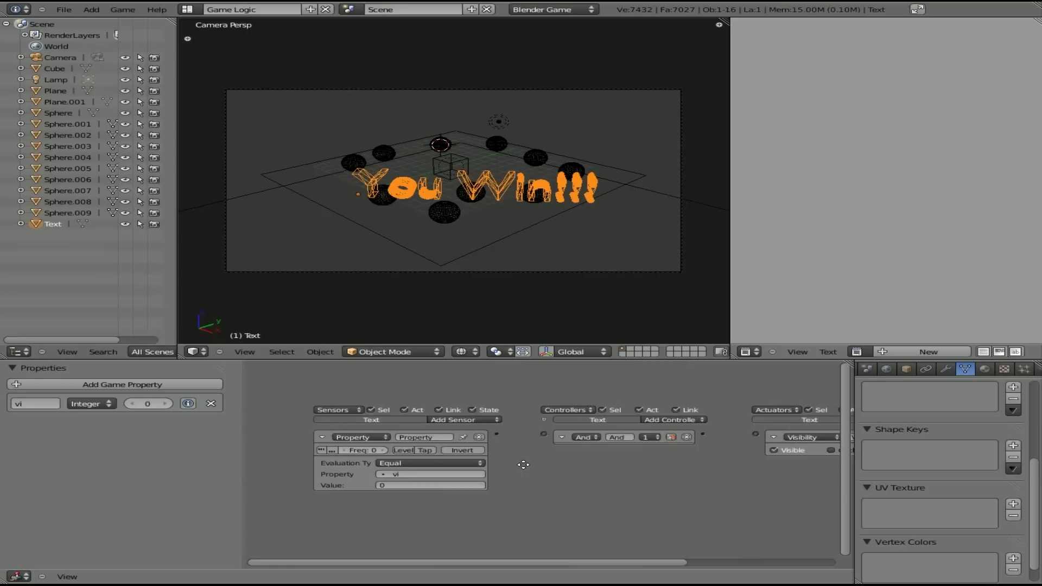
key("Home")
middle_click_drag(271, 431, 368, 425)
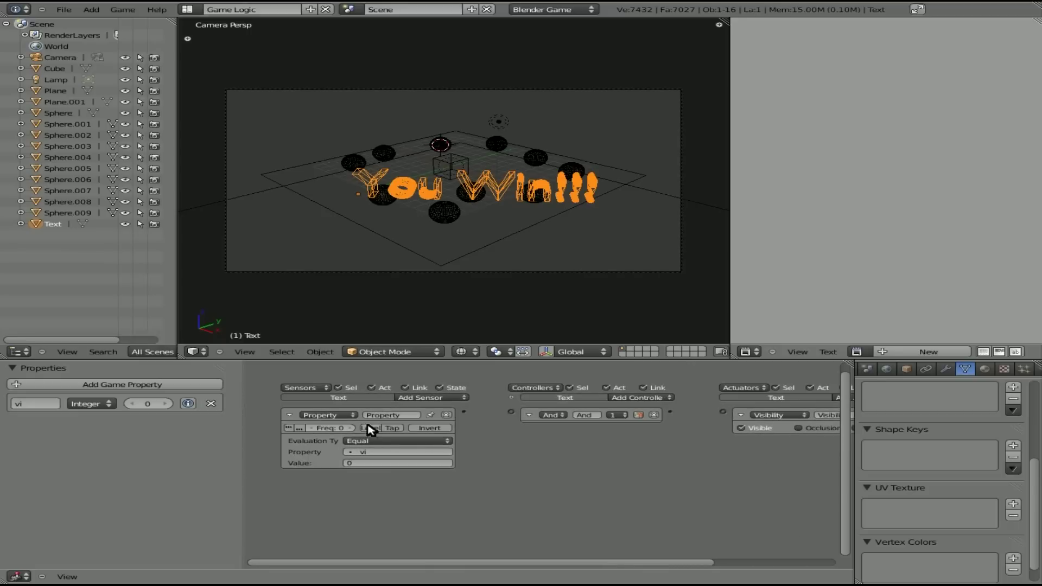
- Delete the text's And controller, Property sensor and Visibility actuator, and show its Physics settings
left_click(654, 415)
left_click(446, 414)
key("Home")
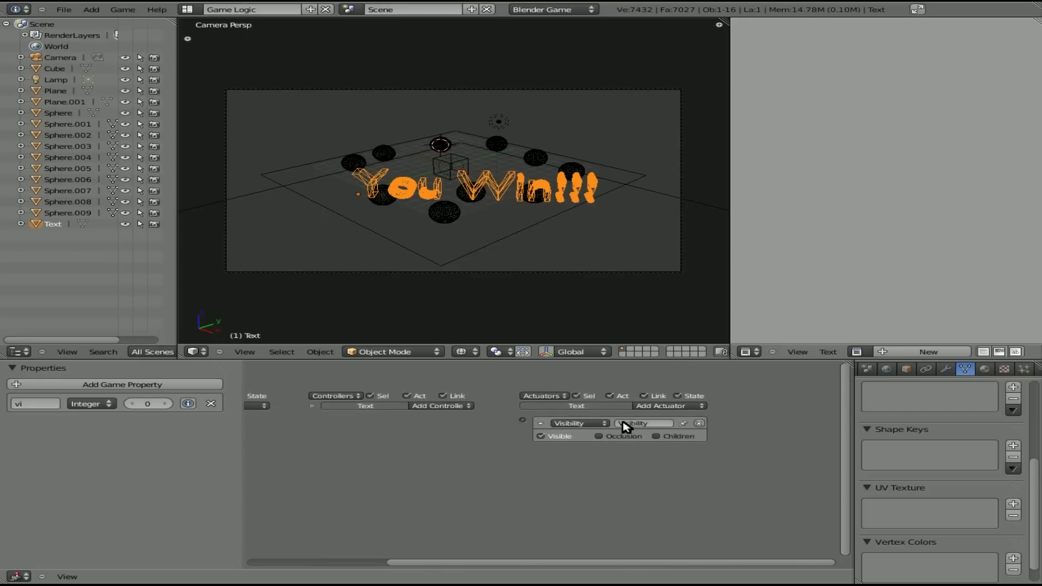
left_click(705, 425)
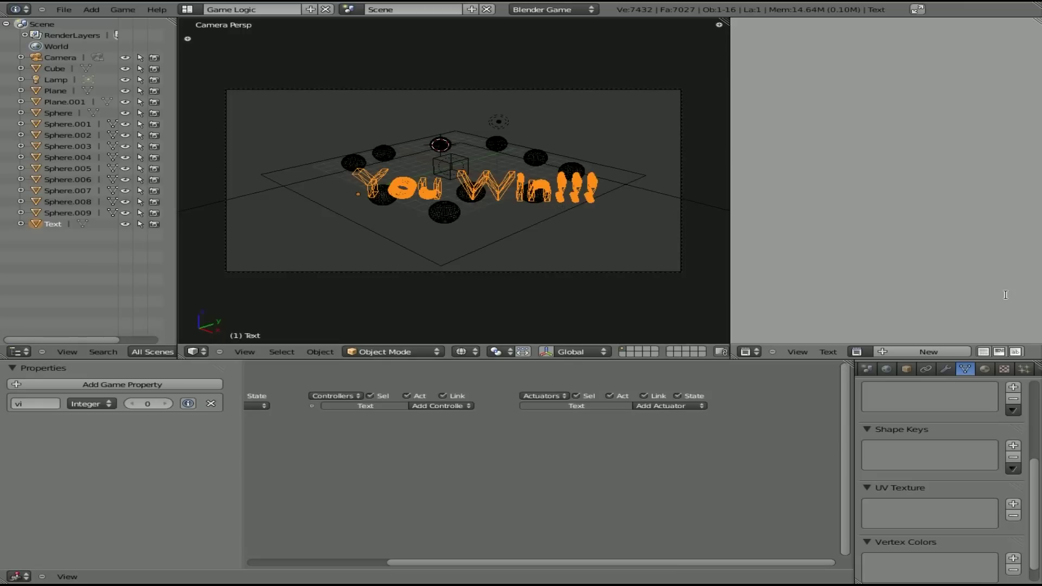
scroll(996, 370, "down", 1)
scroll(947, 369, "down", 1)
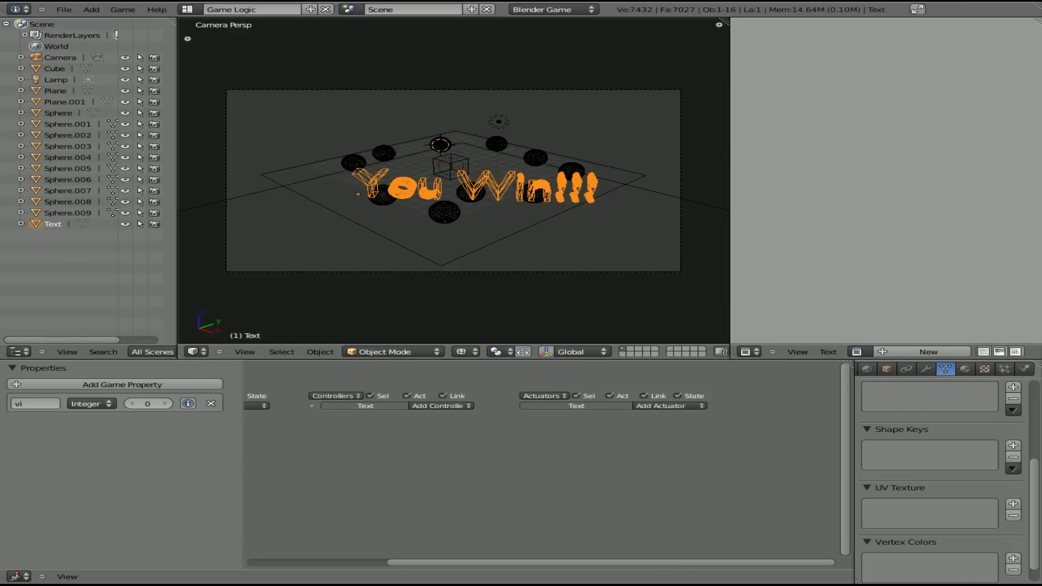
left_click(1023, 369)
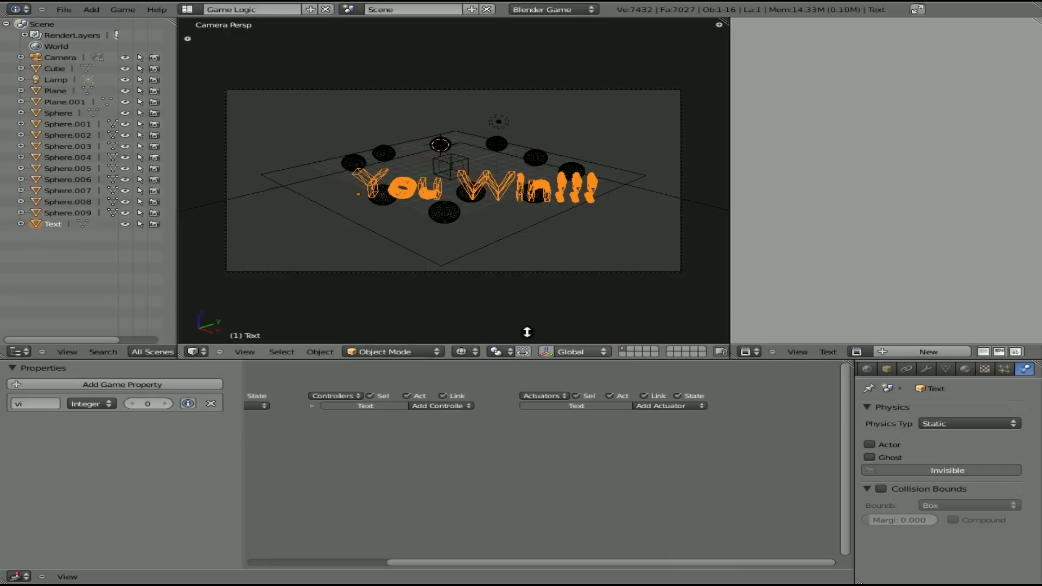
- Test-play the game briefly, then select Plane.001 and inspect its Collision sensor
key("p")
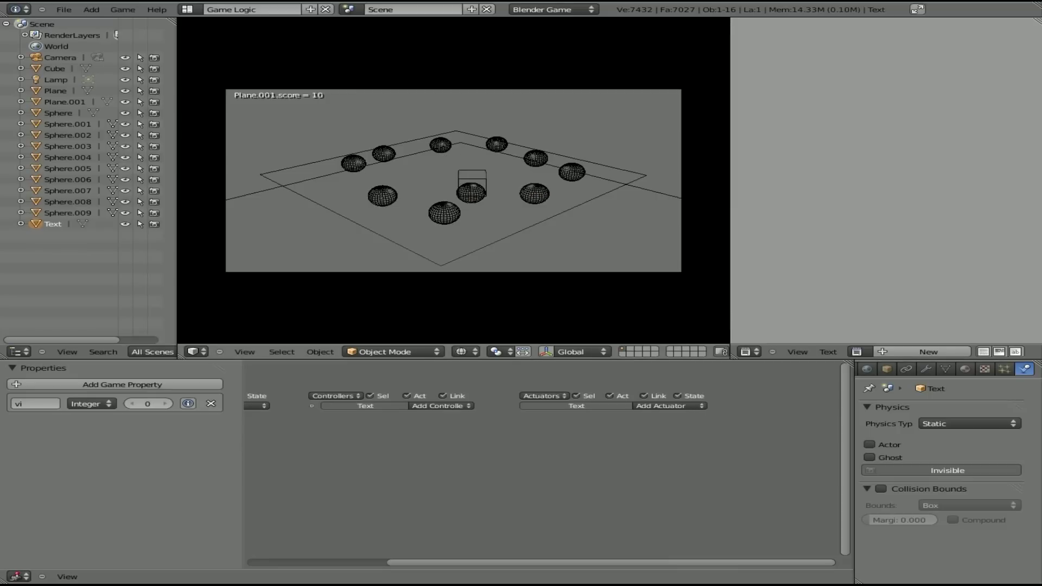
key("Escape")
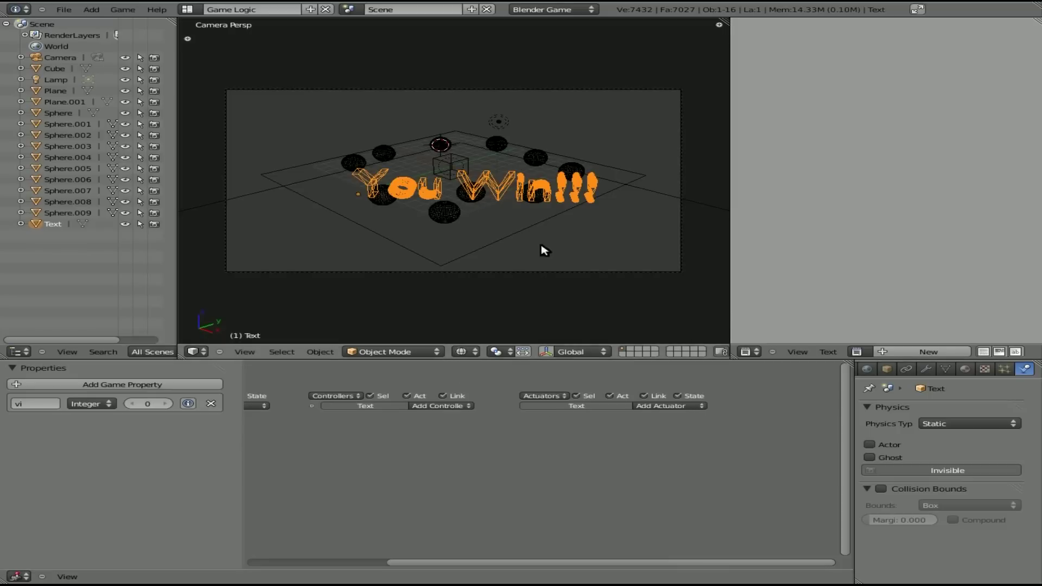
right_click(660, 202)
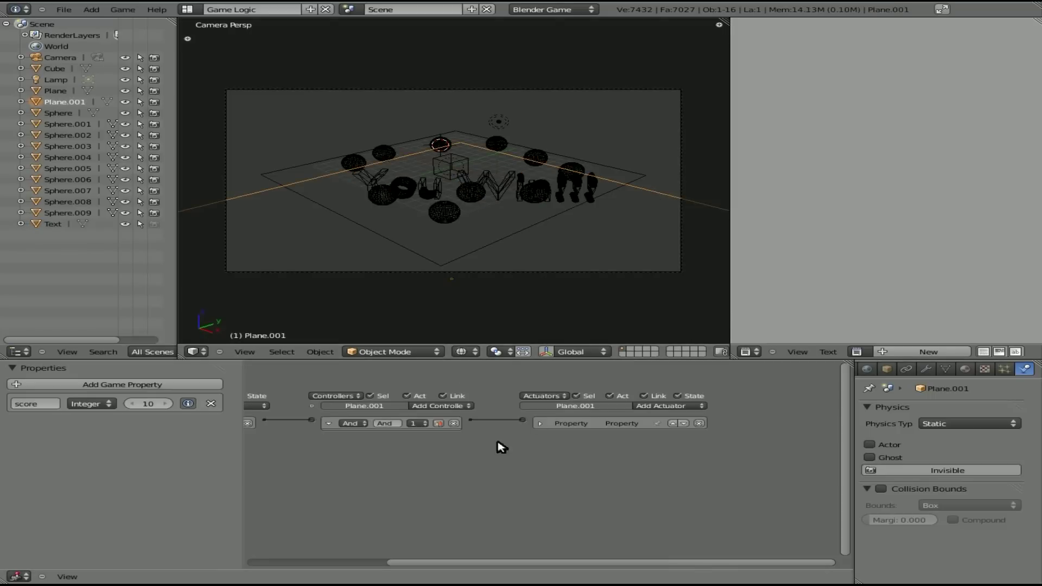
left_click(307, 414)
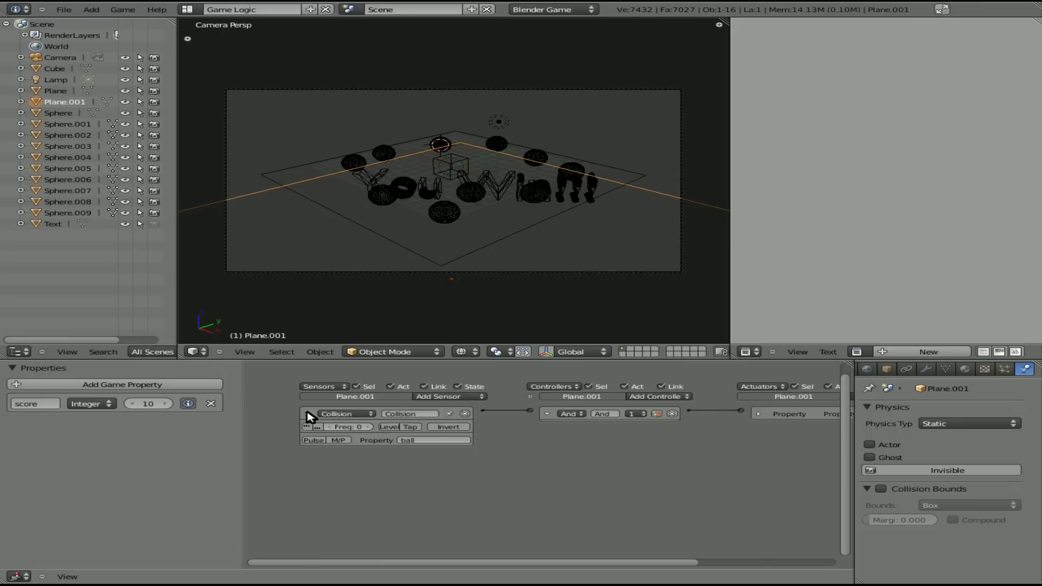
left_click(307, 414)
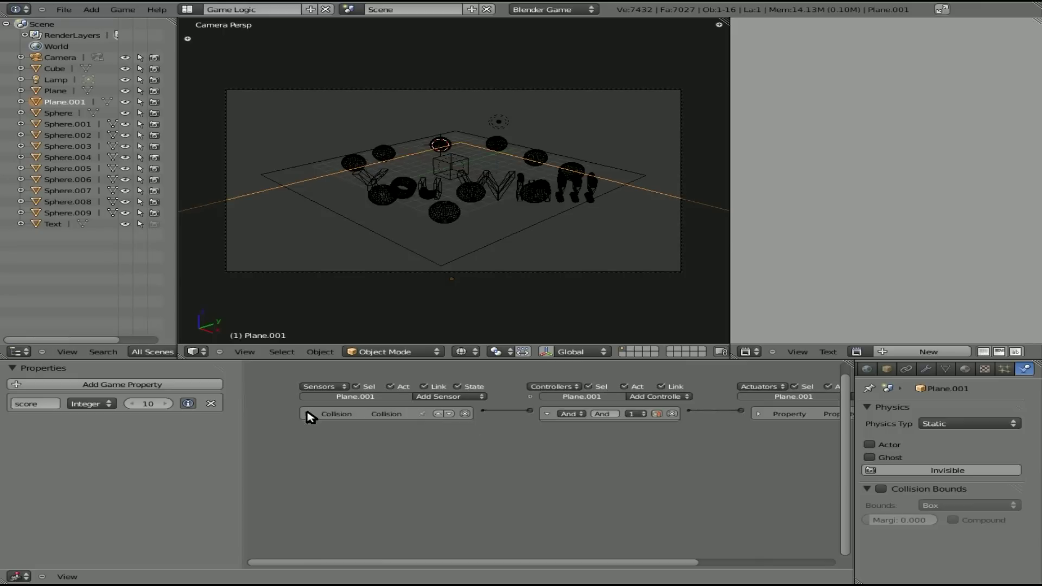
- Add a Property sensor to Plane.001 that fires when score equals 0
left_click(460, 397)
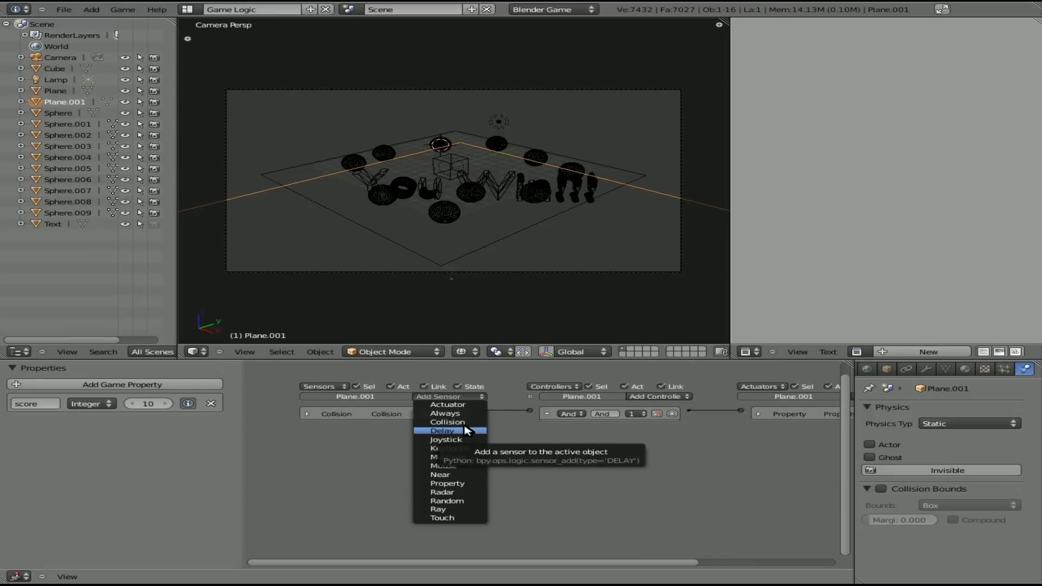
left_click(460, 483)
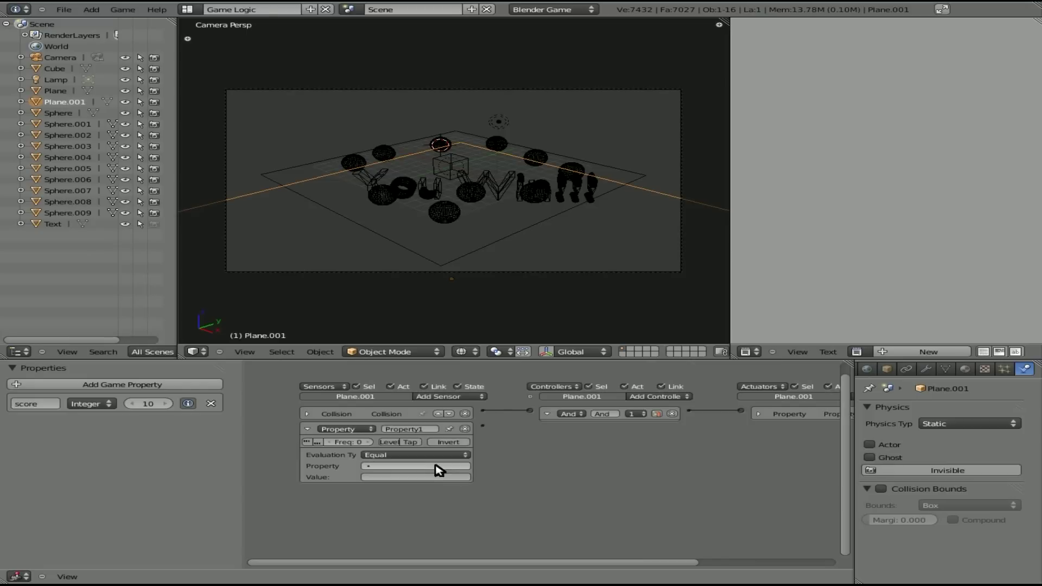
left_click(386, 465)
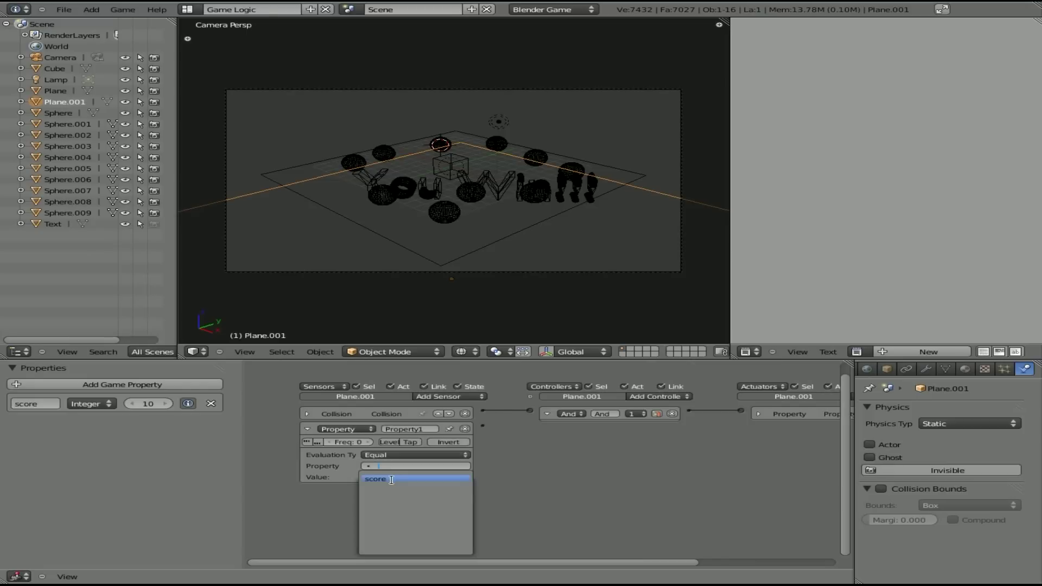
left_click(395, 478)
left_click(396, 477)
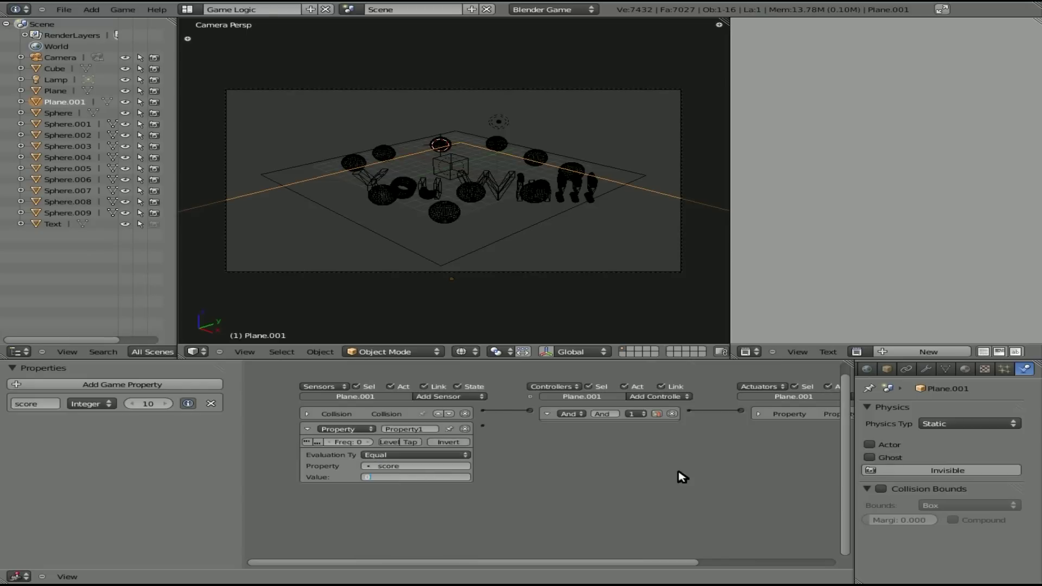
key("Return")
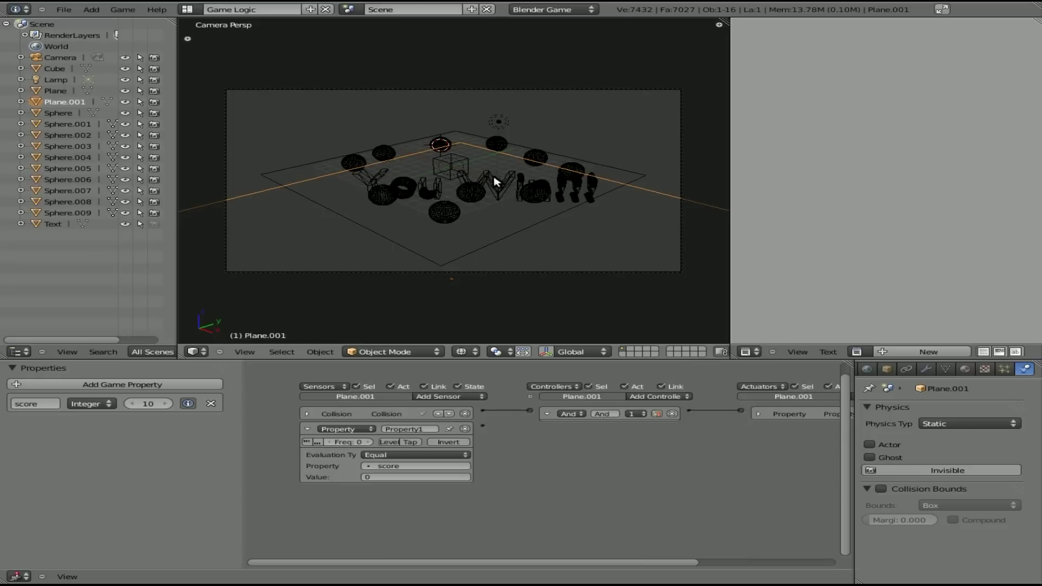
left_click(682, 398)
- Add a second And controller (And1) and also select the You Win!!! text
left_click(679, 403)
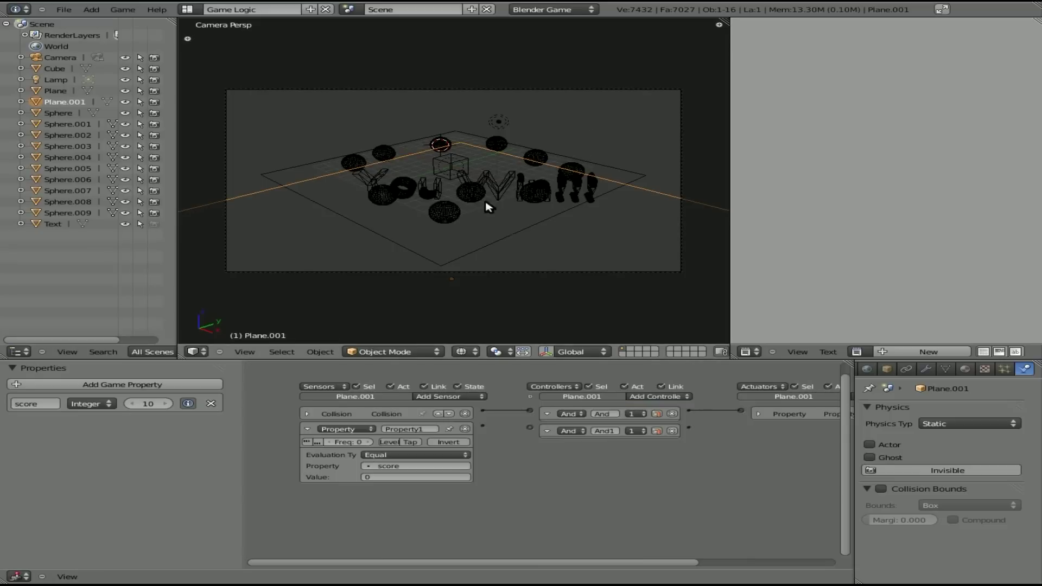
right_click(502, 197, "shift")
middle_click_drag(710, 407, 510, 392)
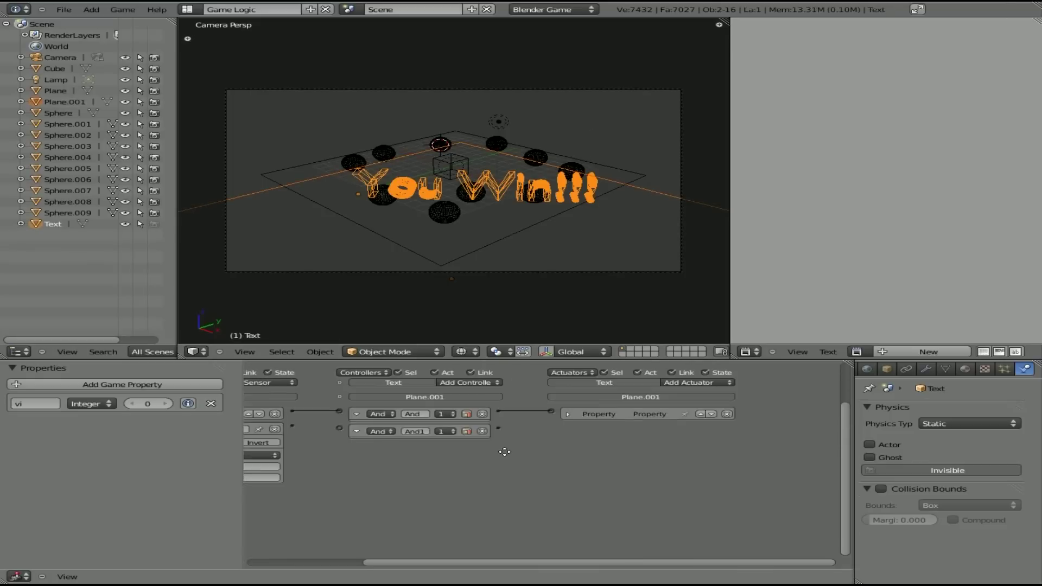
- Add a Visibility actuator and wire the score sensor through And1 into it
left_click(684, 383)
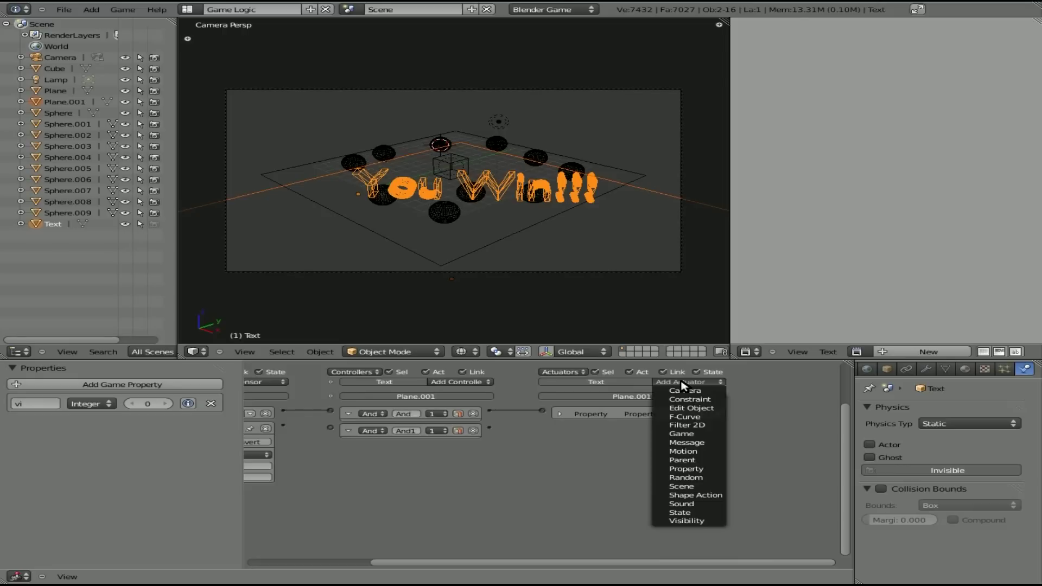
left_click(695, 520)
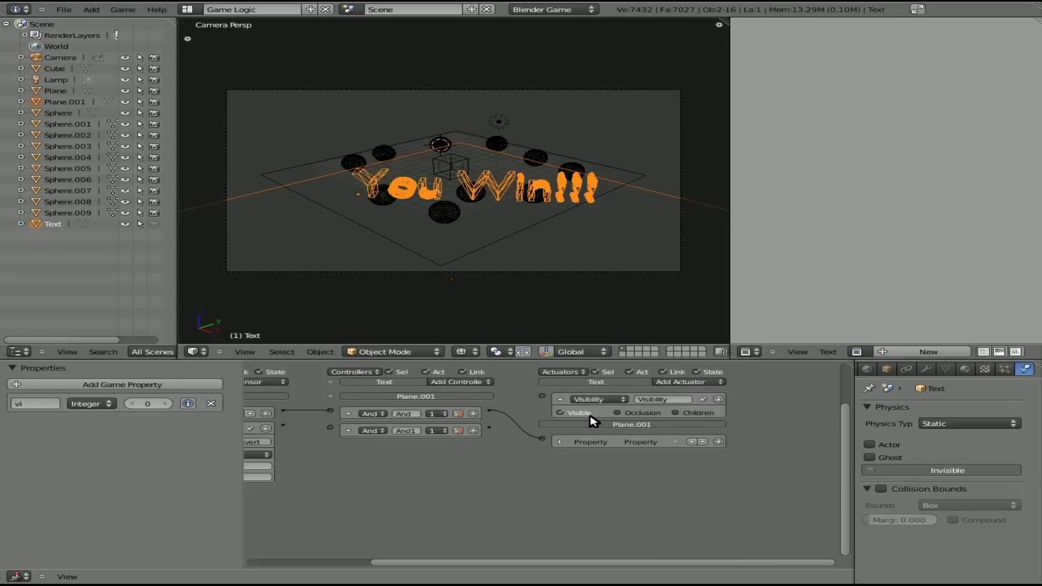
left_click_drag(282, 426, 329, 427)
left_click_drag(490, 432, 543, 395)
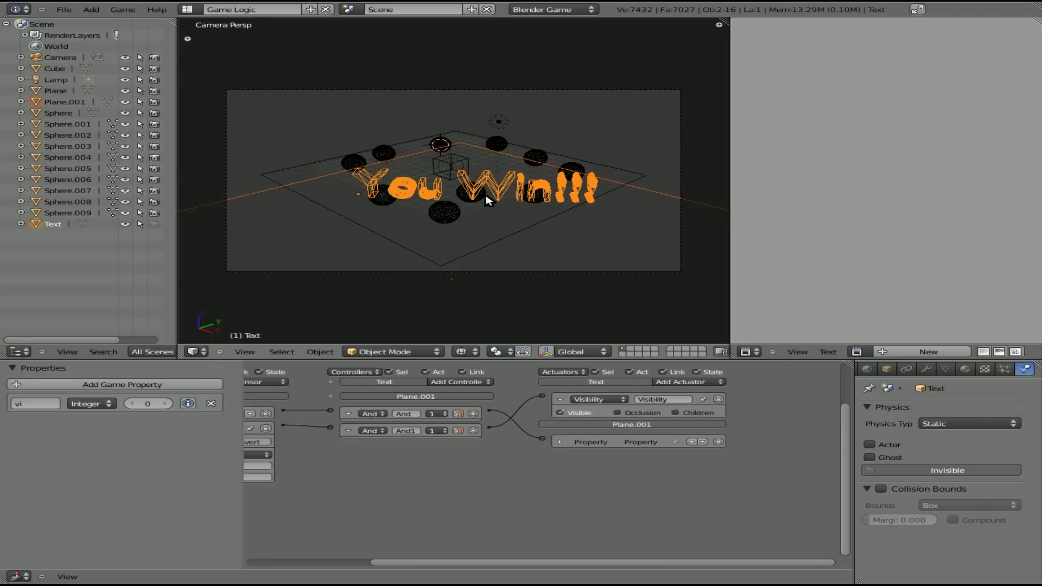
- Switch to solid shading, start the game, and steer the cube to push spheres off
key("z")
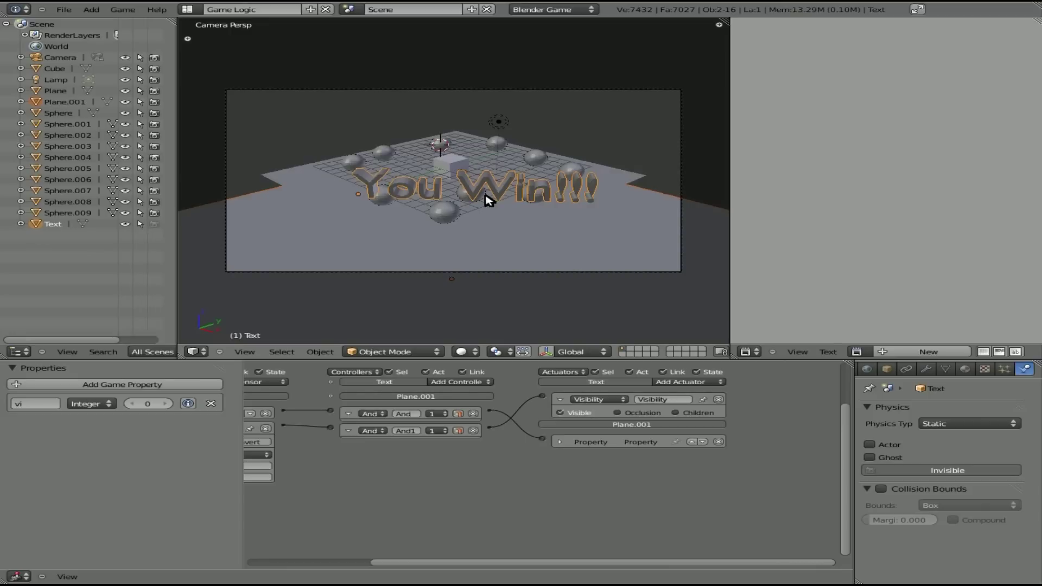
key("p")
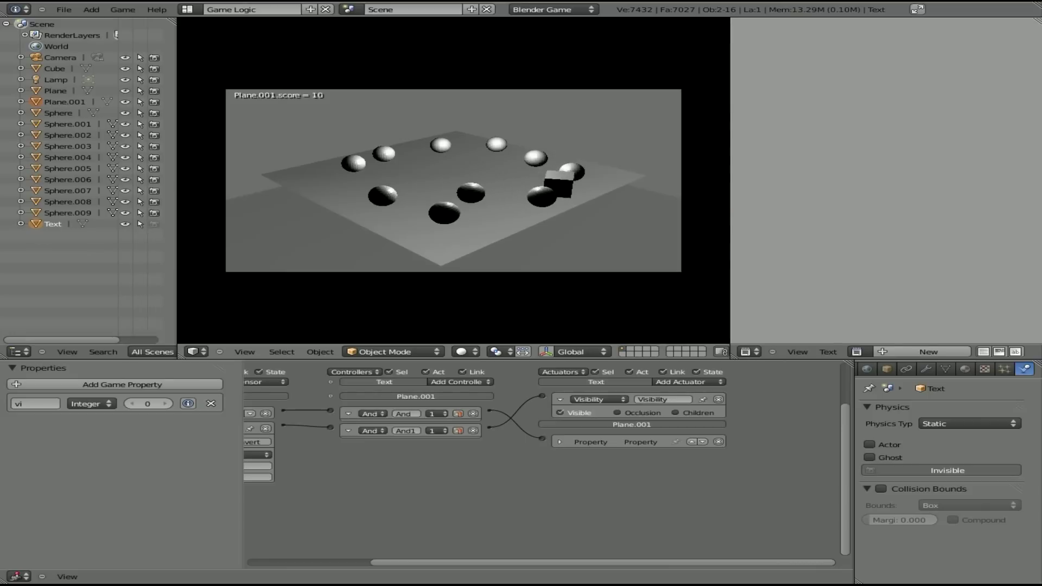
key("Right")
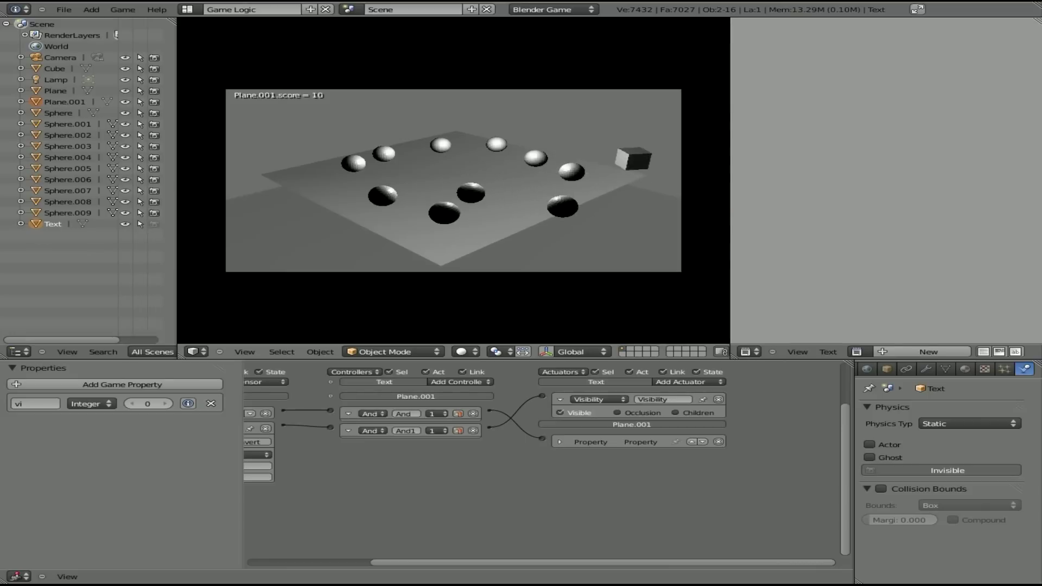
key("Left")
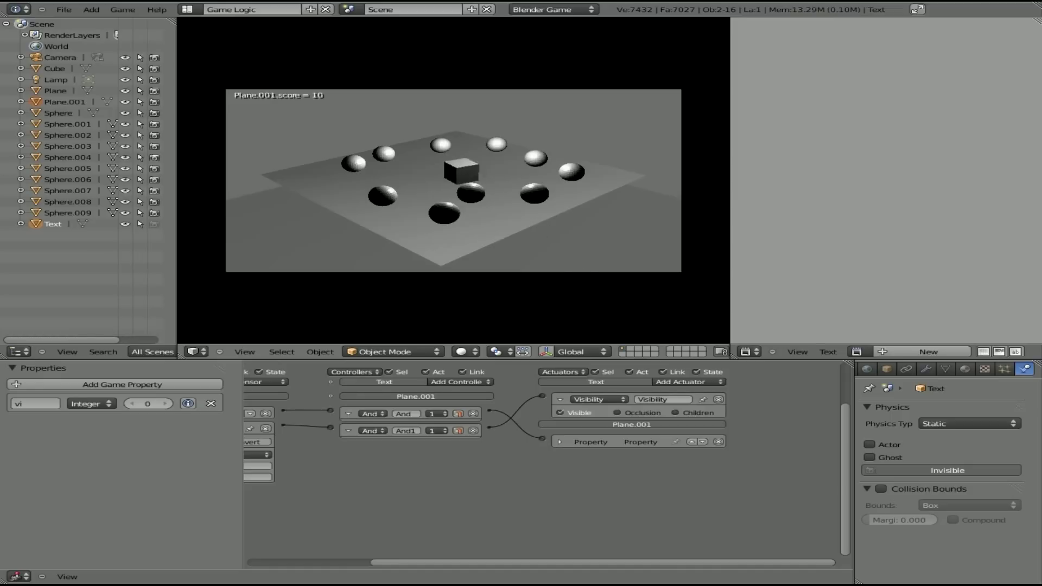
key("Down")
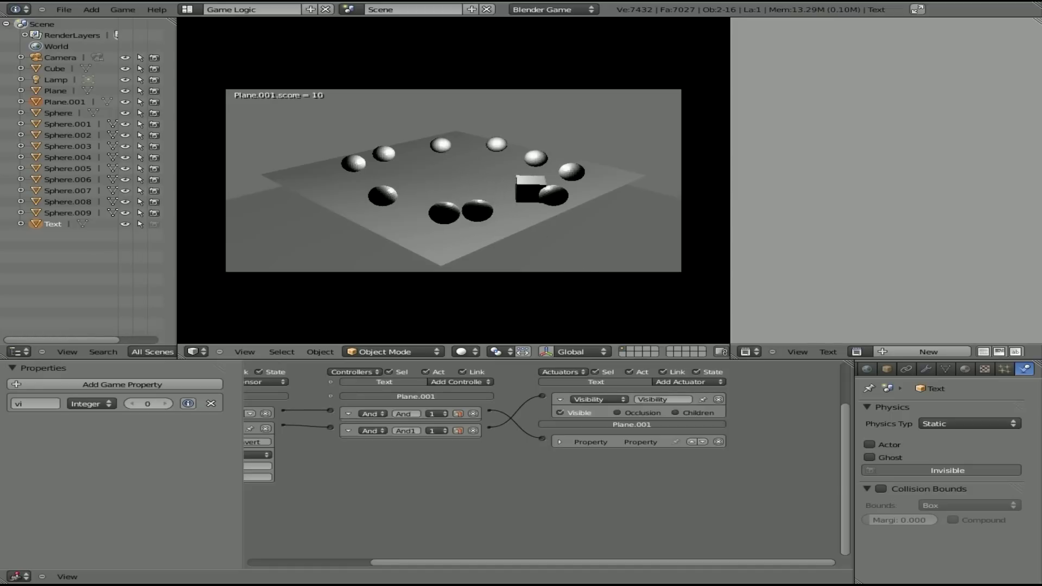
key("Up")
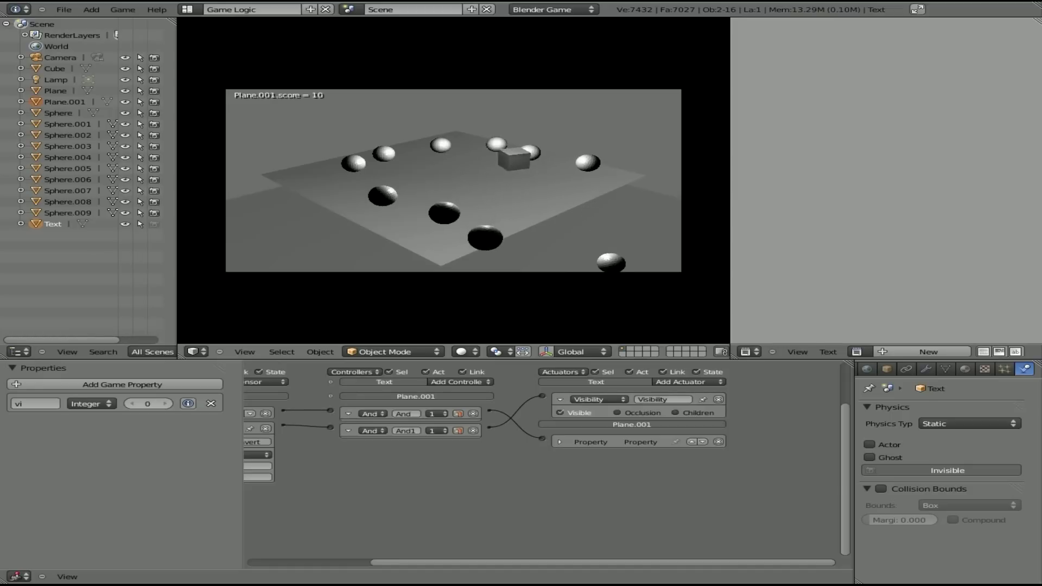
key("Left")
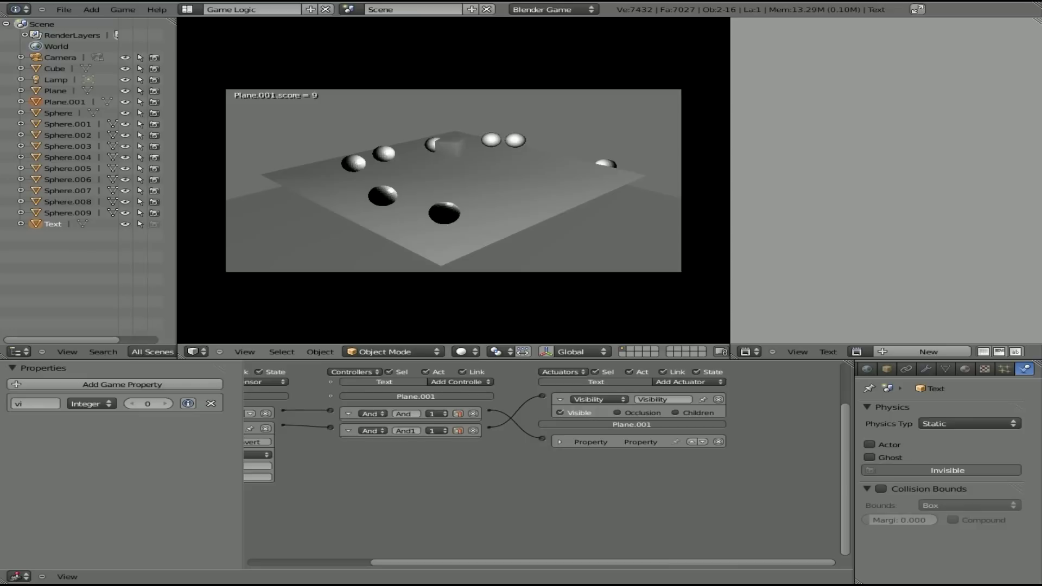
key("Left")
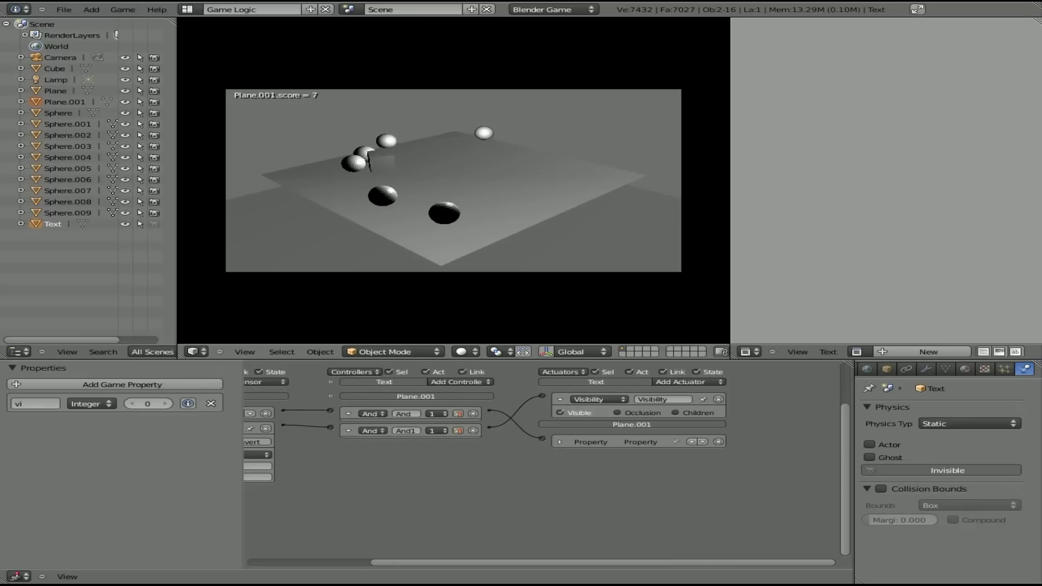
key("Down")
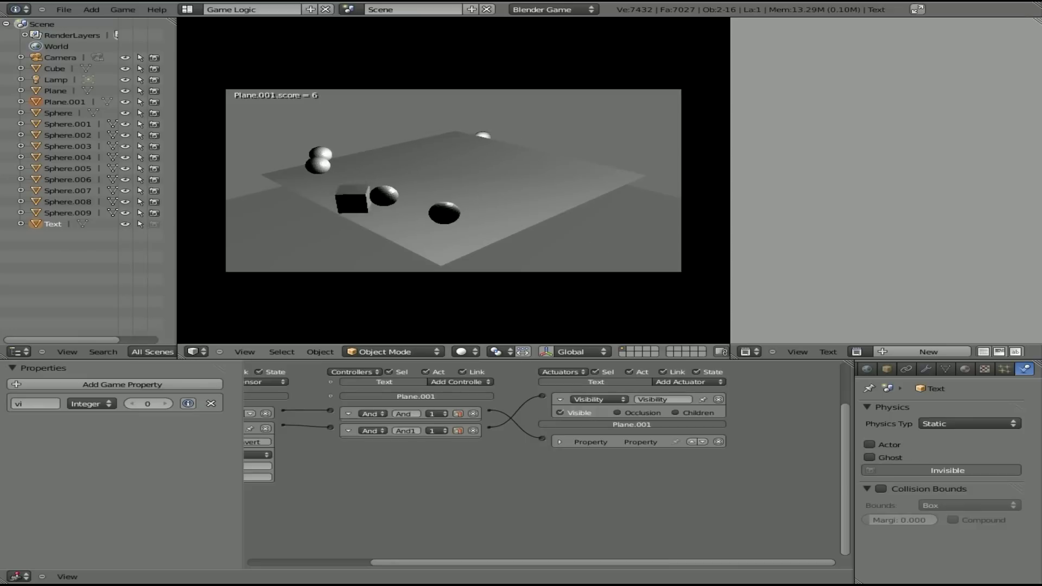
key("Right")
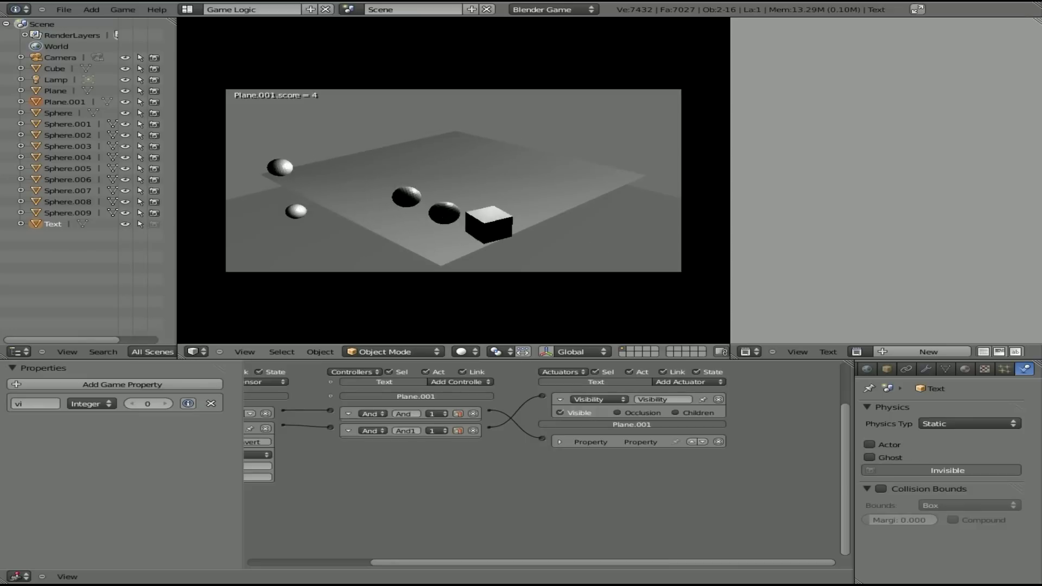
- Keep steering until the last spheres are knocked off and the score reaches 0
key("Up")
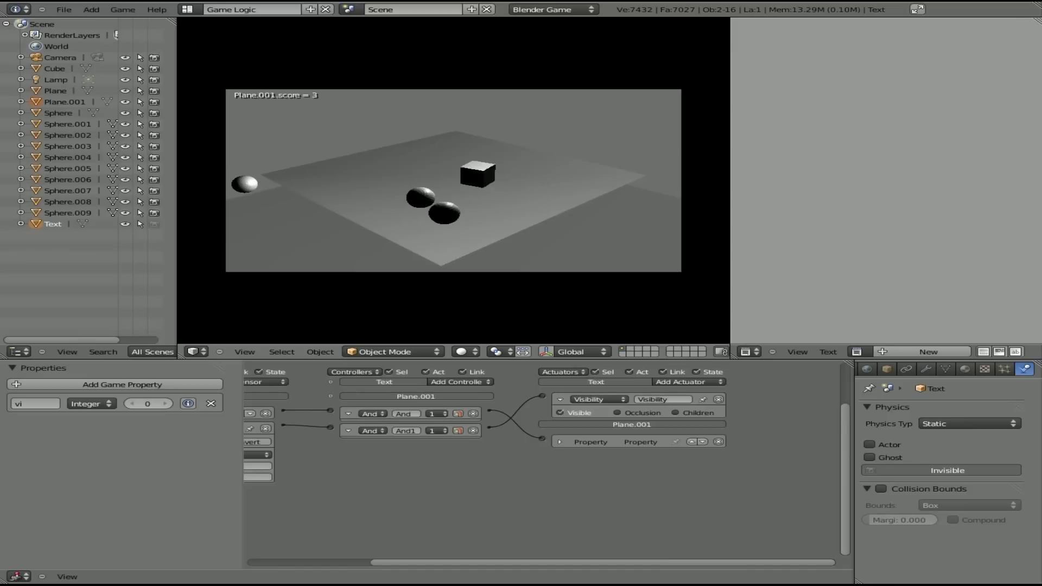
key("Left")
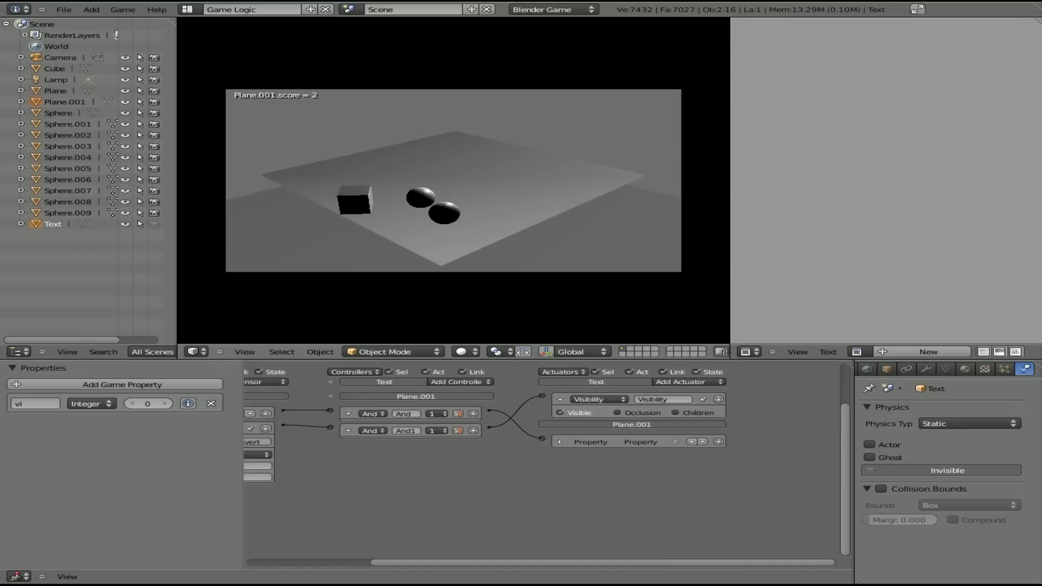
key("Right")
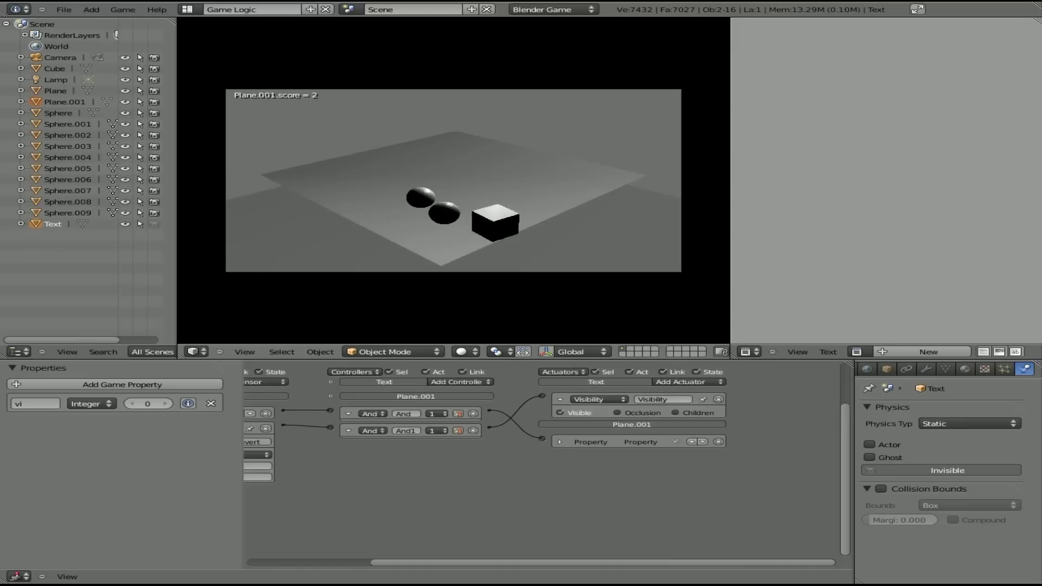
key("Up")
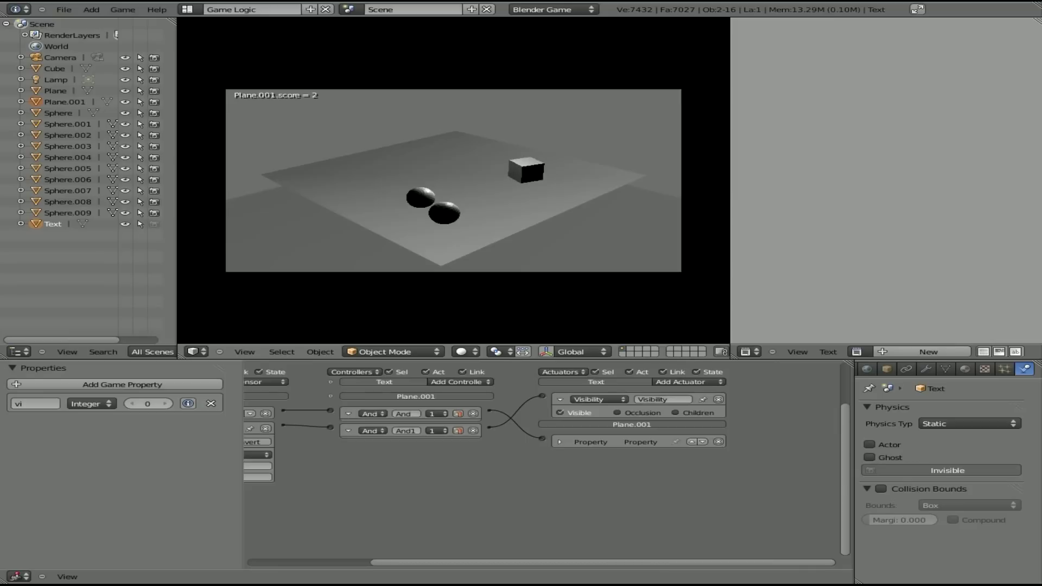
key("Left")
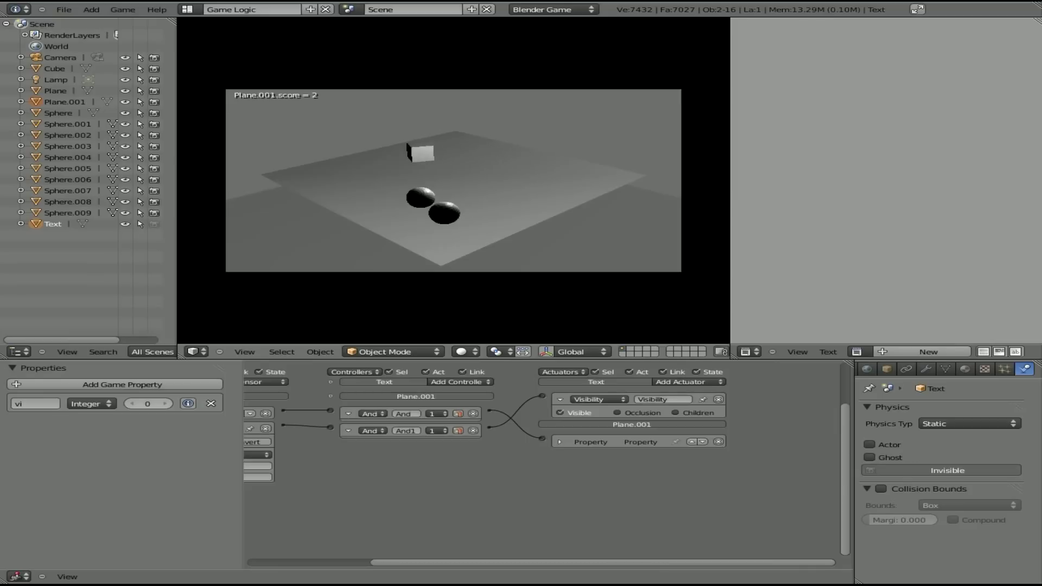
key("Down")
key("Right")
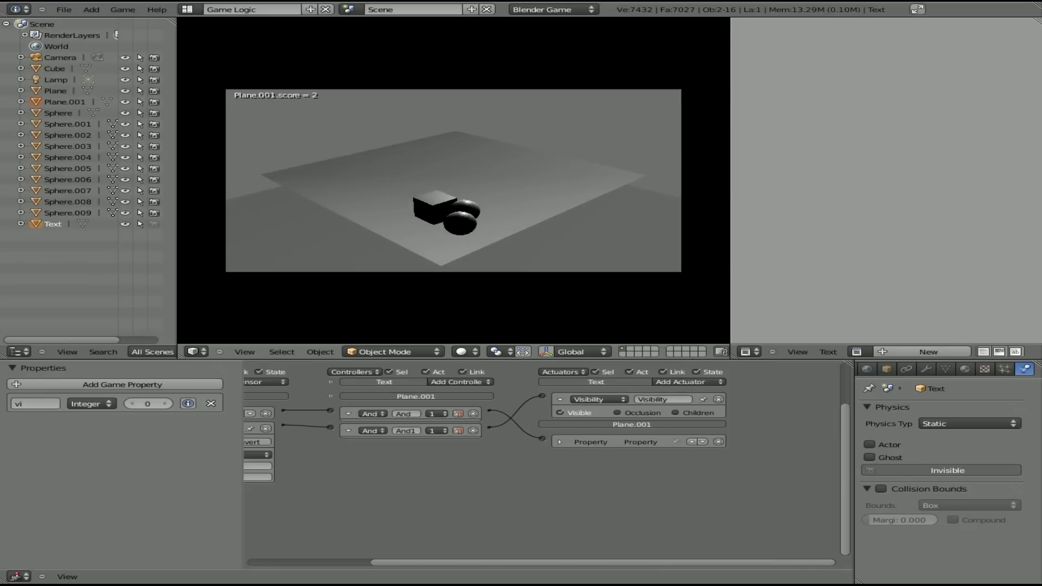
key("Right")
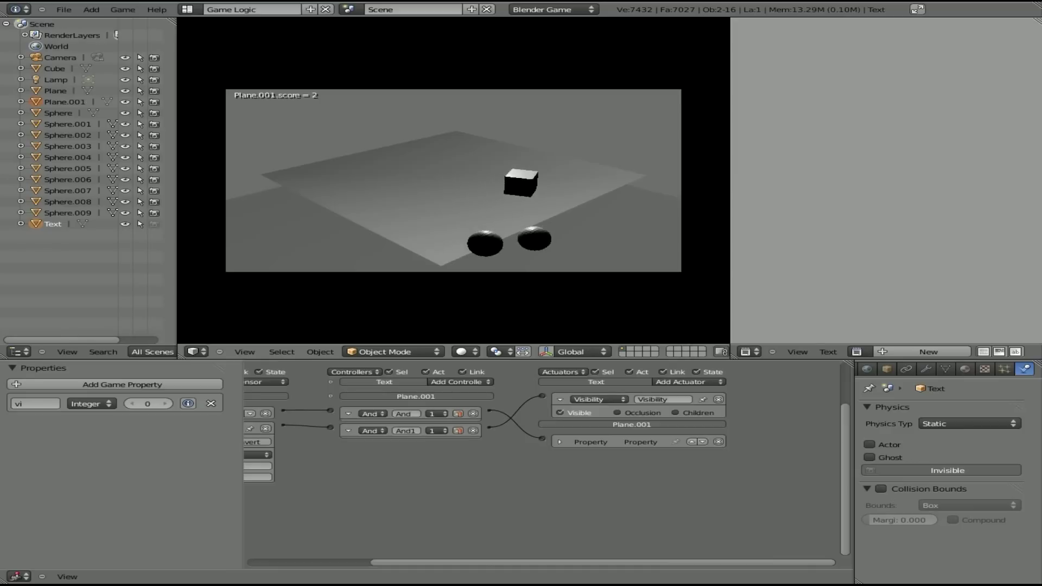
key("Up")
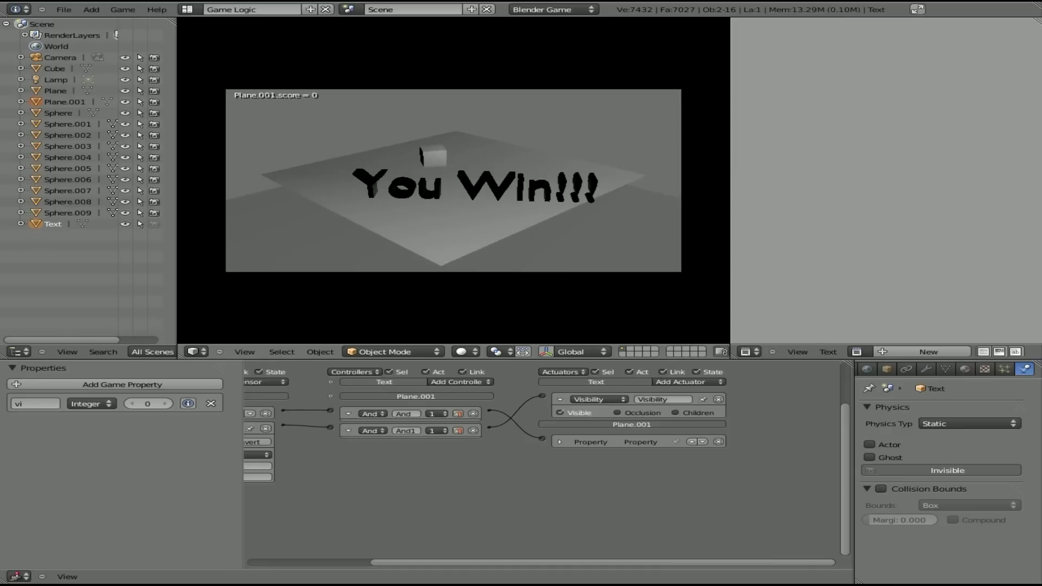
- Drive the cube across the revealed You Win!!! text, then exit the game
key("Down")
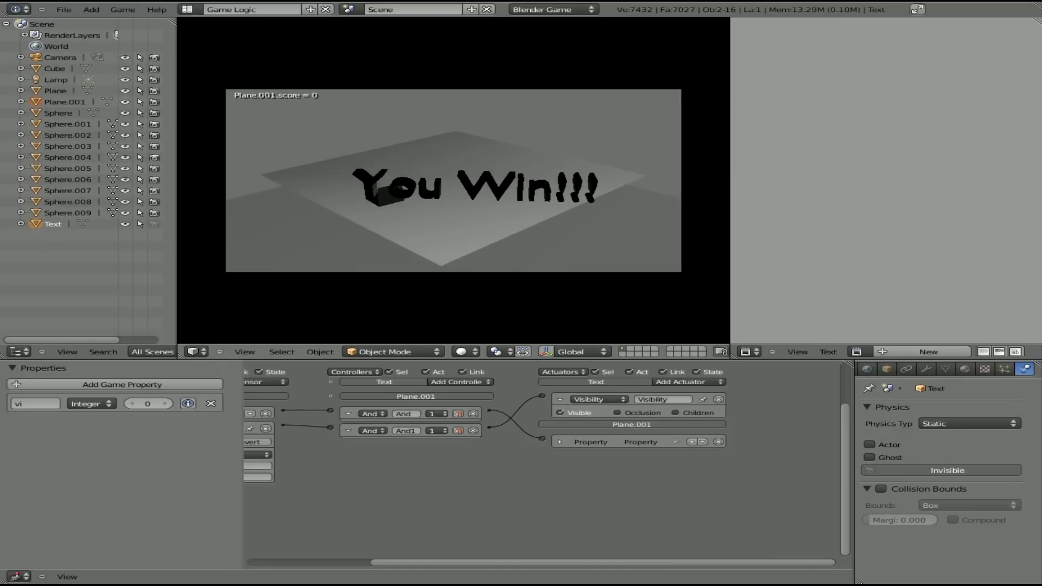
key("Right")
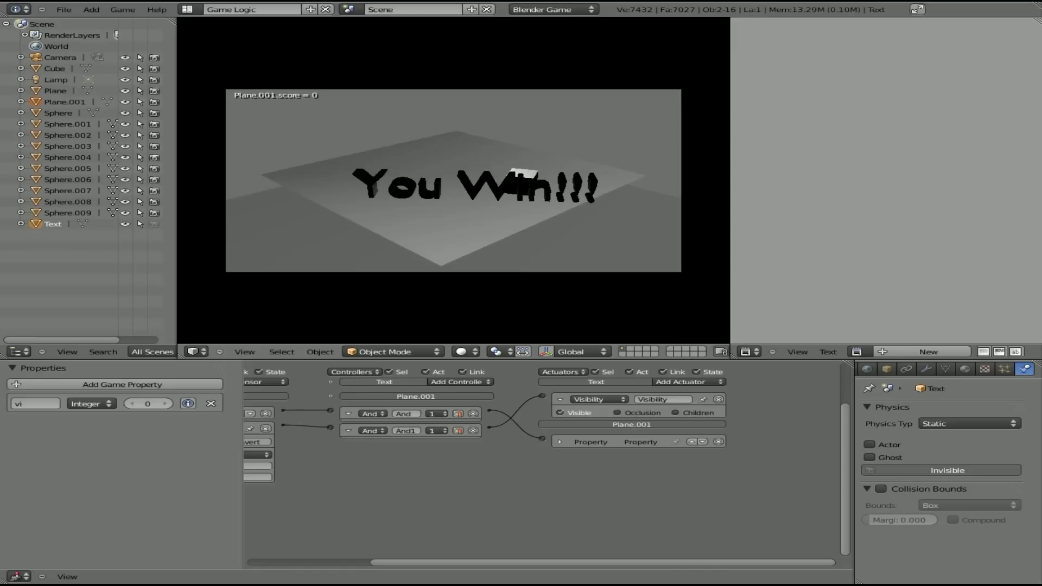
key("Left")
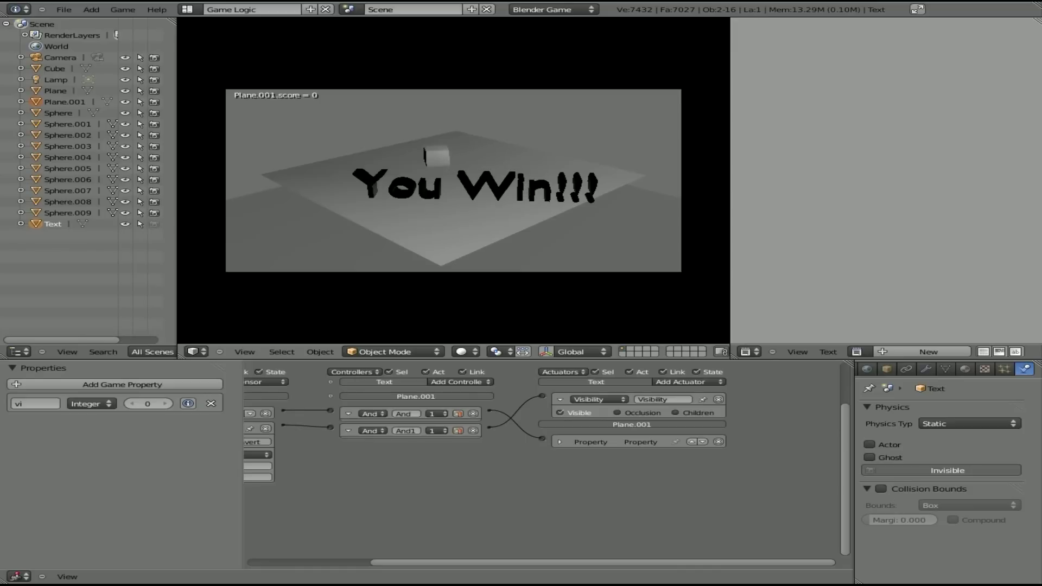
key("Down")
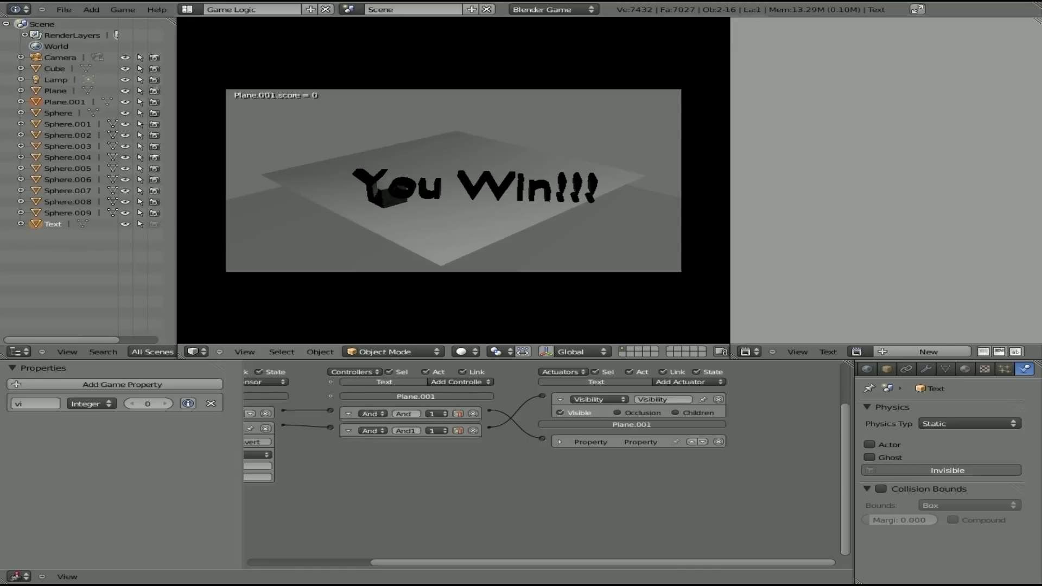
key("Right")
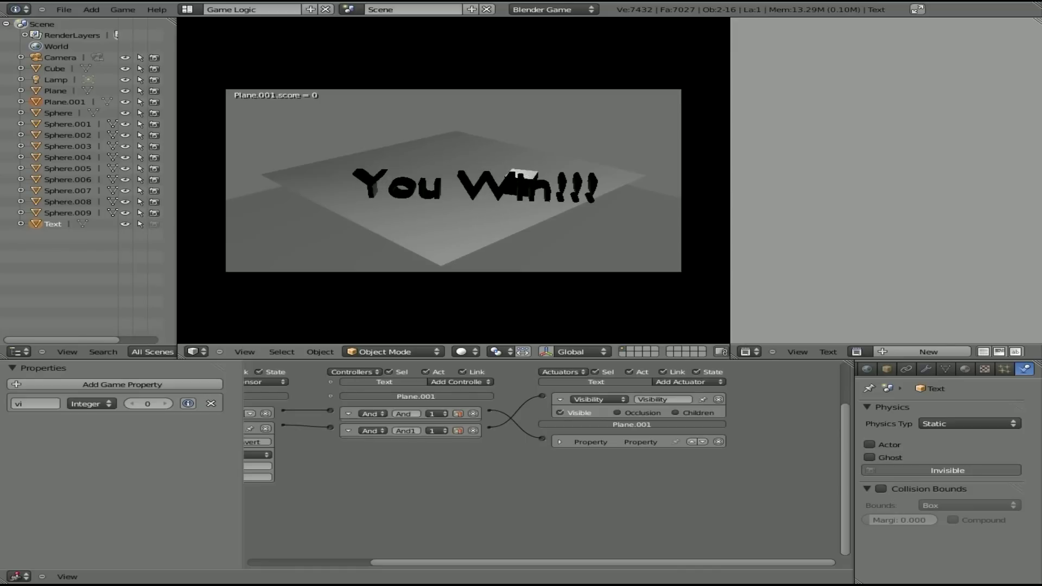
key("Escape")
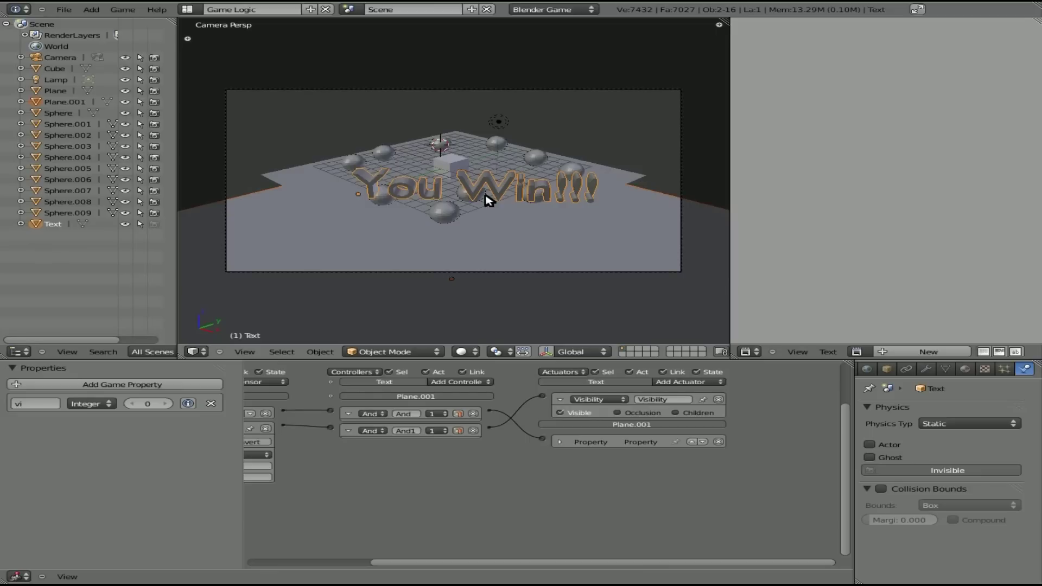